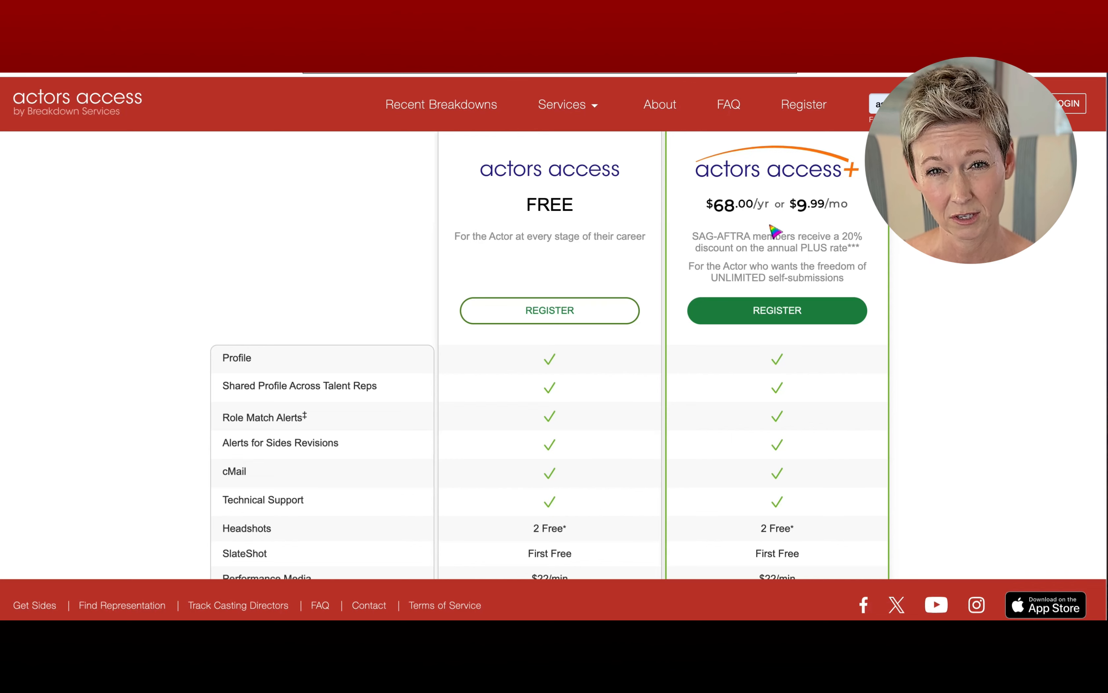
Register for the free Actors Access plan as a person 13 or older and submit the completed registration form.
left_click(574, 310)
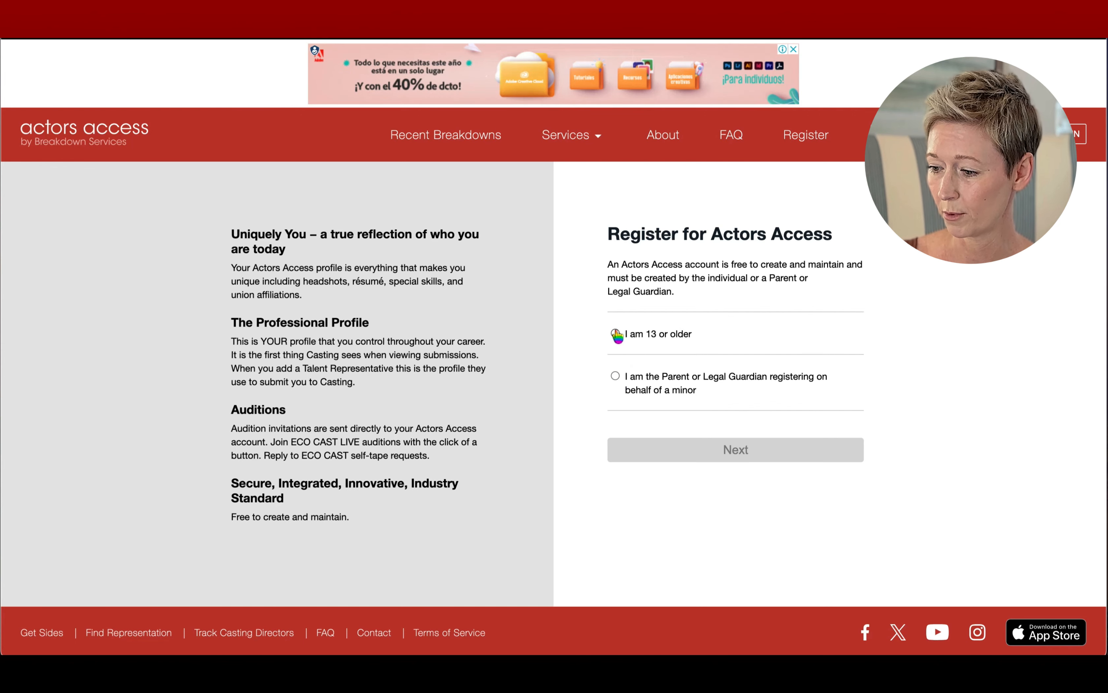
left_click(617, 335)
left_click(770, 448)
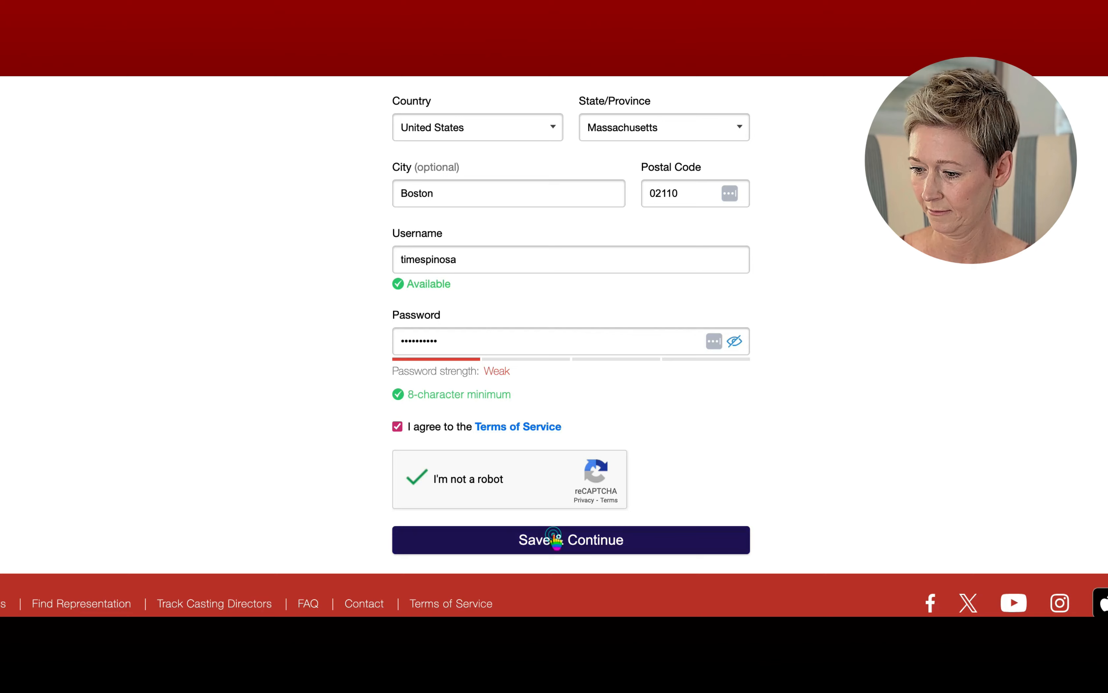
left_click(555, 539)
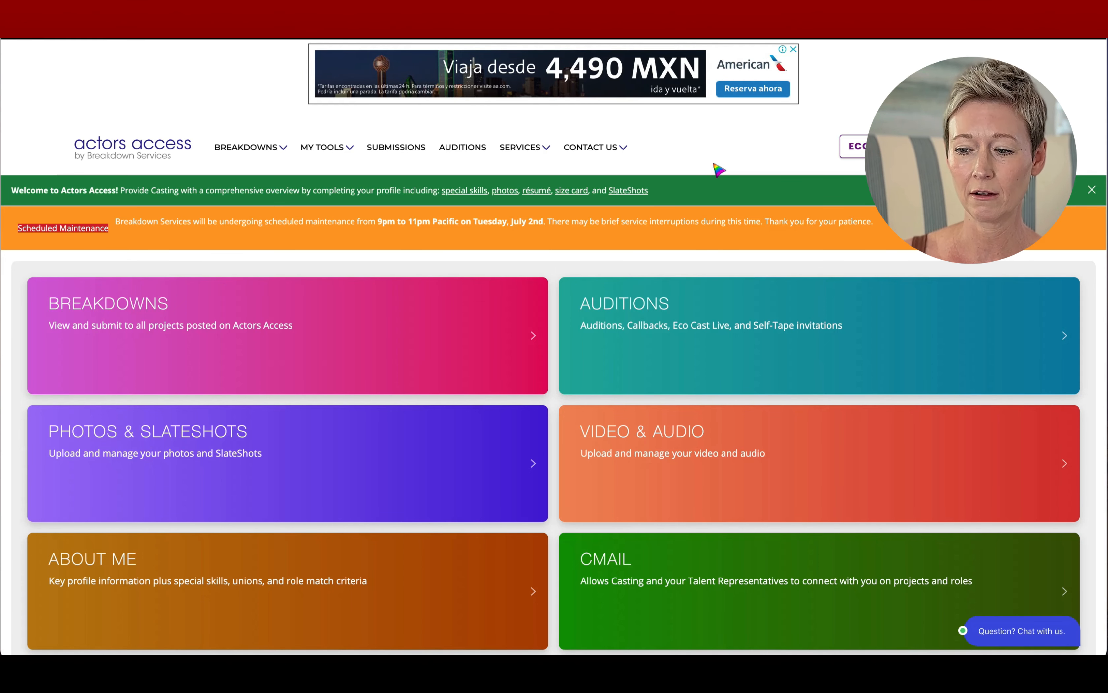
Open the My Account settings page.
left_click(323, 146)
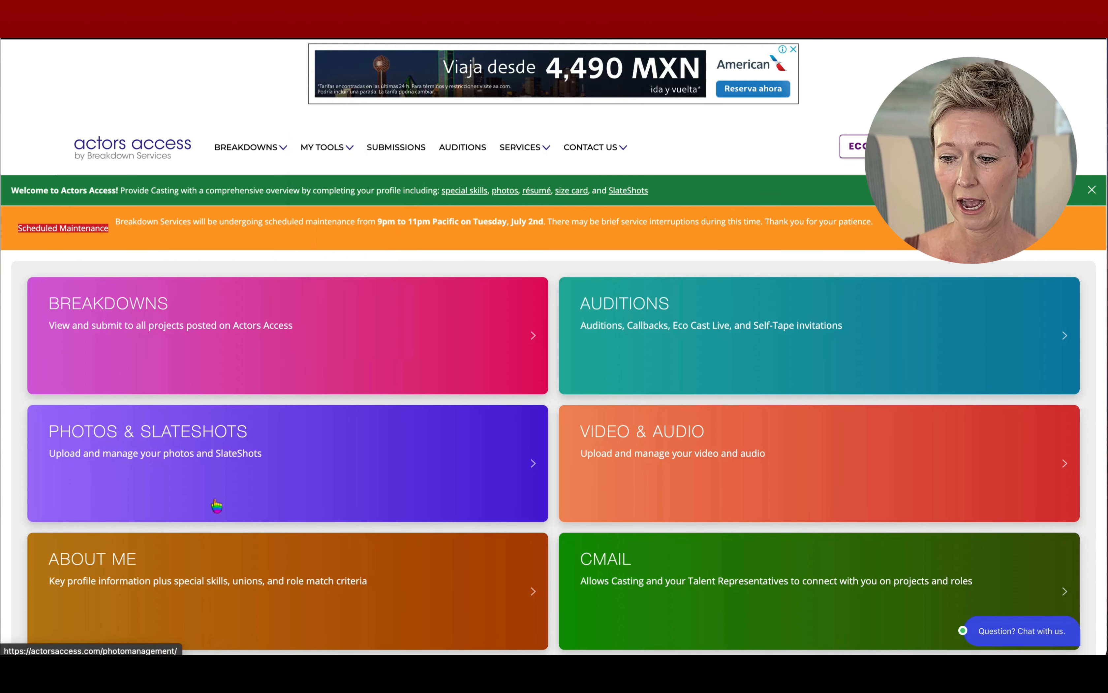
scroll(220, 504, "down", 2)
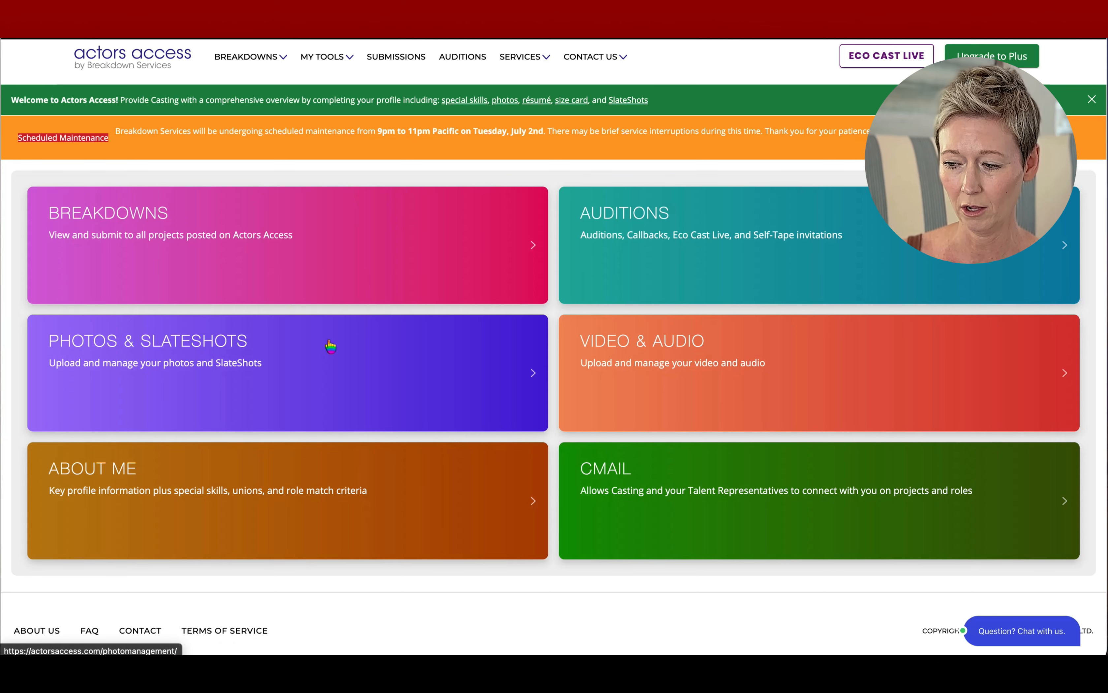
scroll(331, 346, "up", 2)
mouse_move(336, 158)
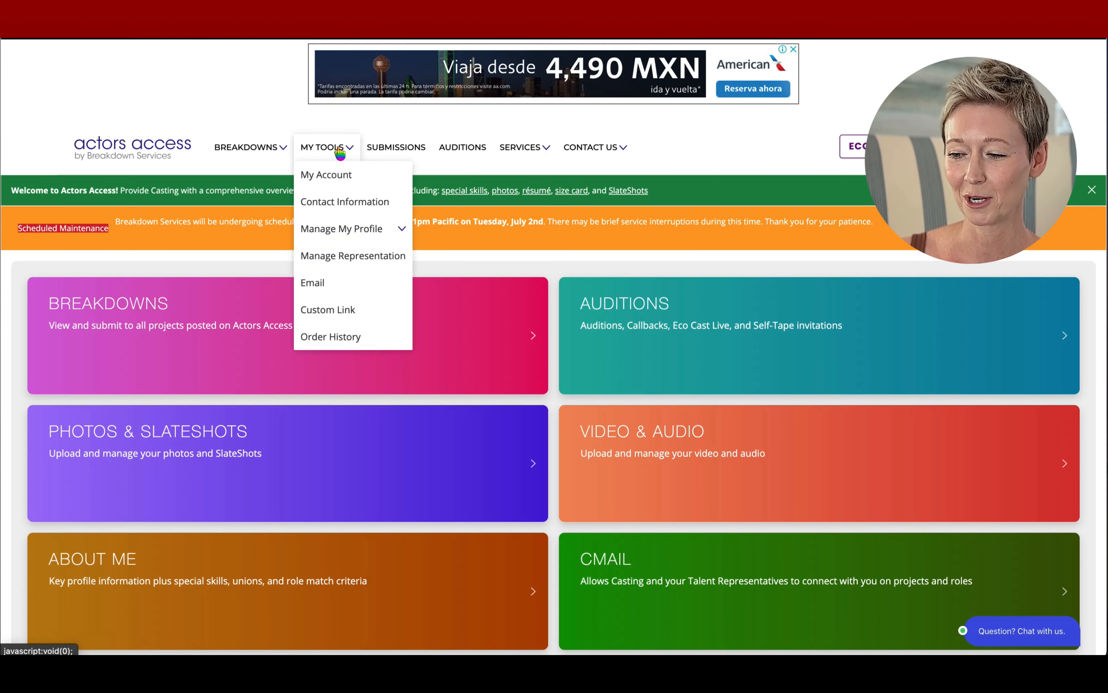
left_click(344, 177)
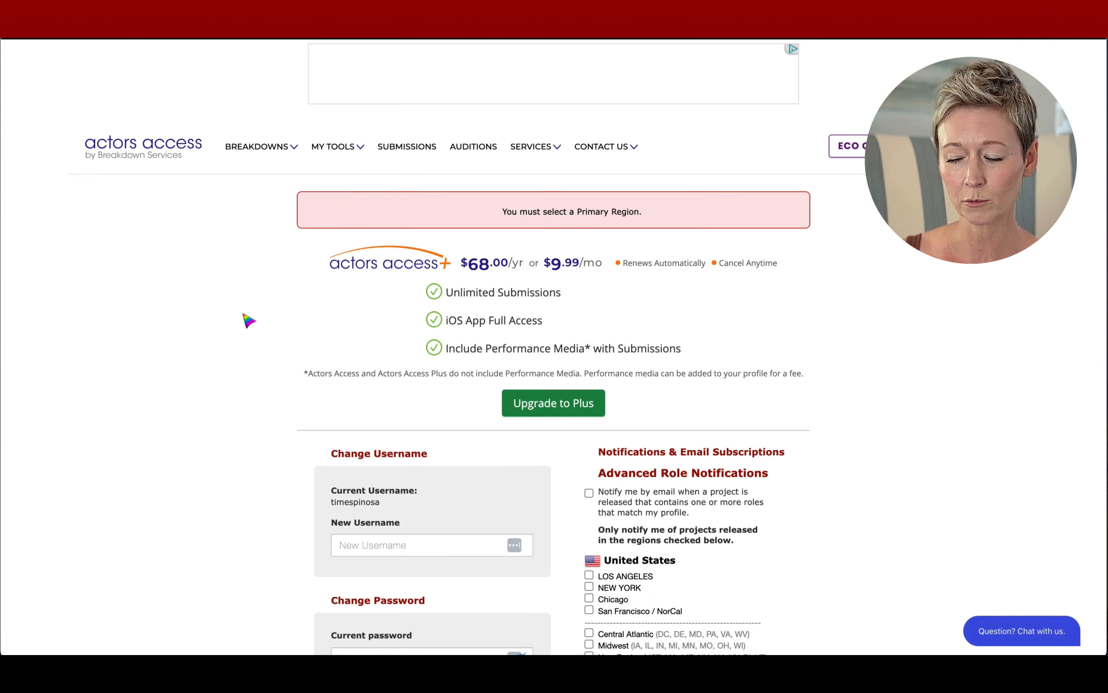
Set the primary region for receiving breakdowns to NEW YORK.
scroll(233, 429, "down", 1)
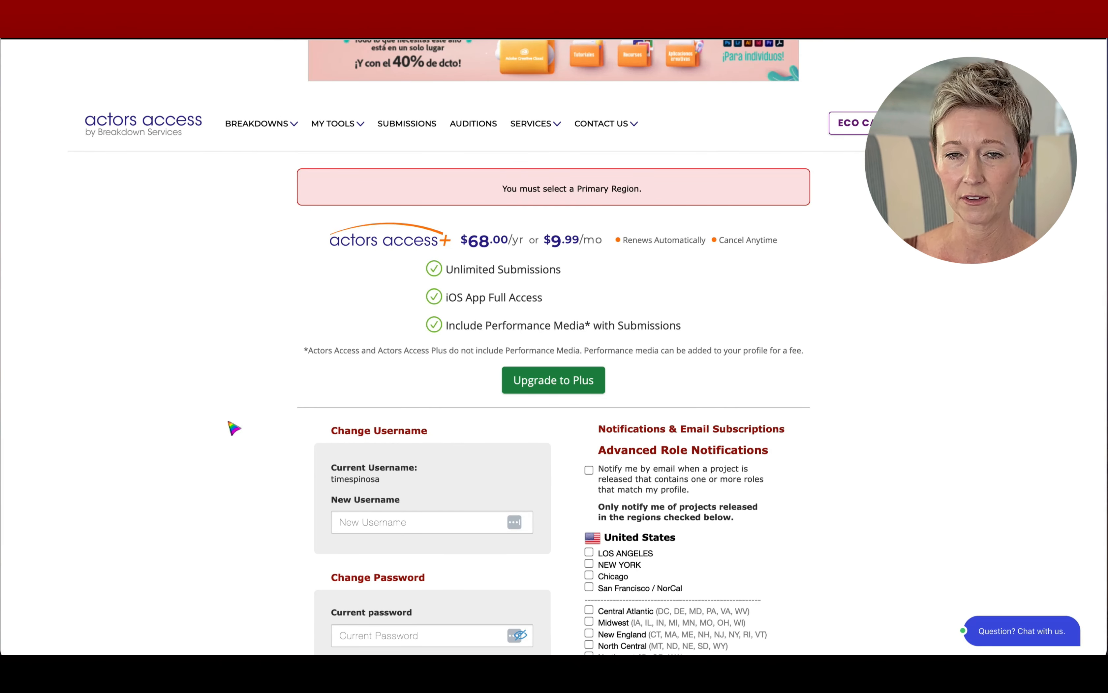
scroll(233, 428, "down", 5)
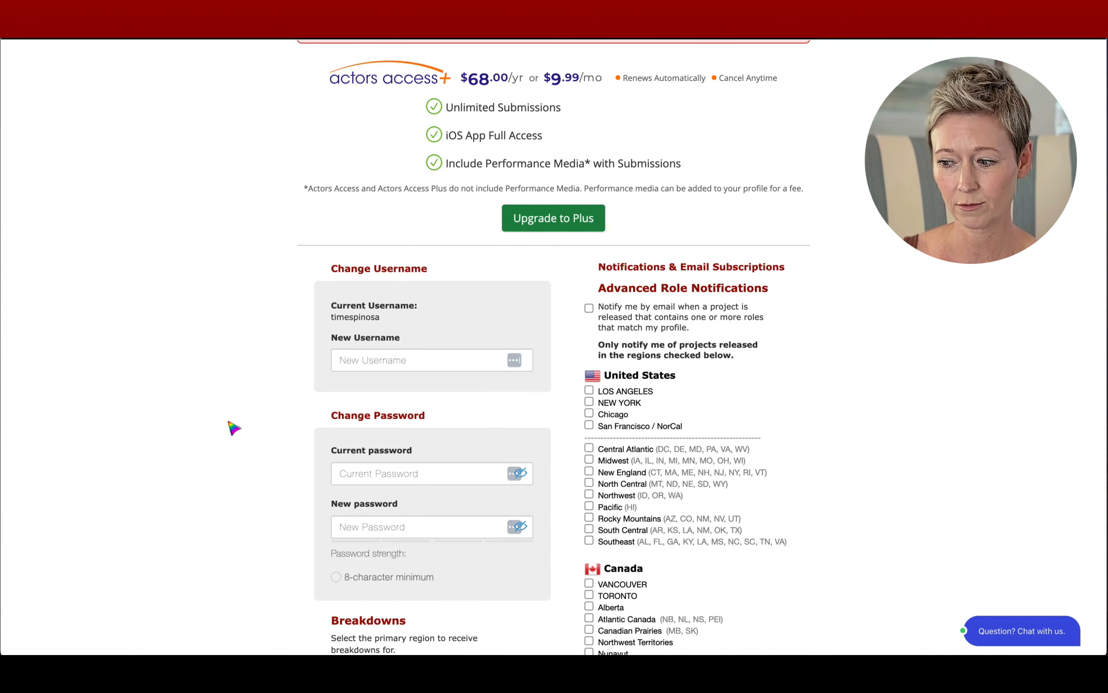
scroll(233, 428, "down", 4)
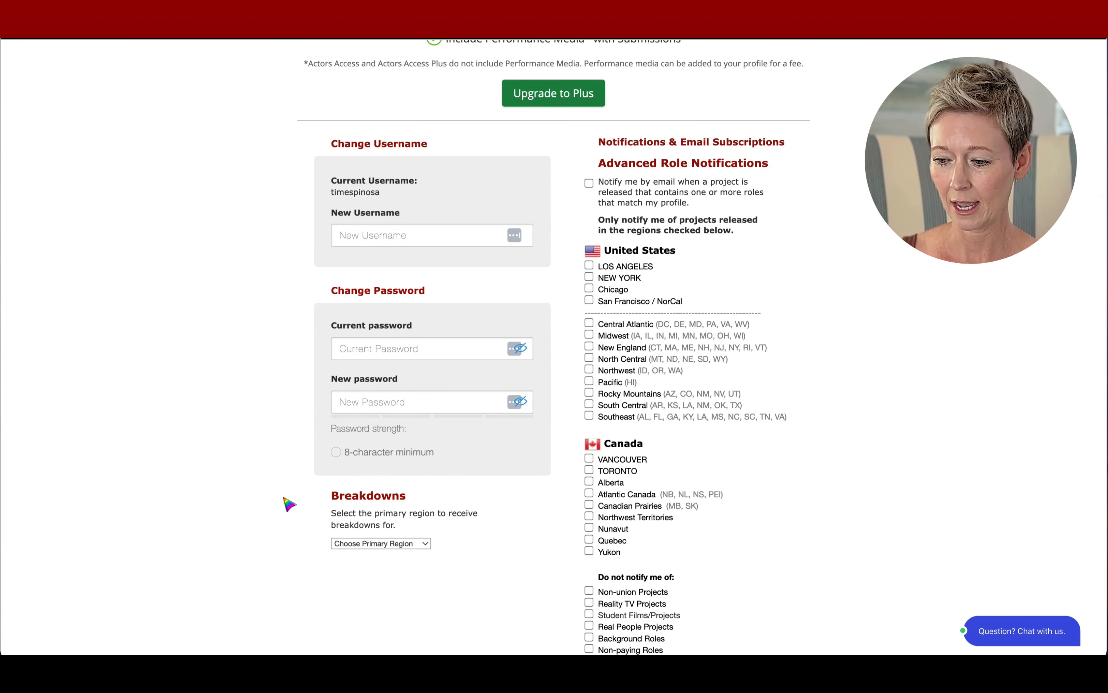
scroll(289, 509, "down", 3)
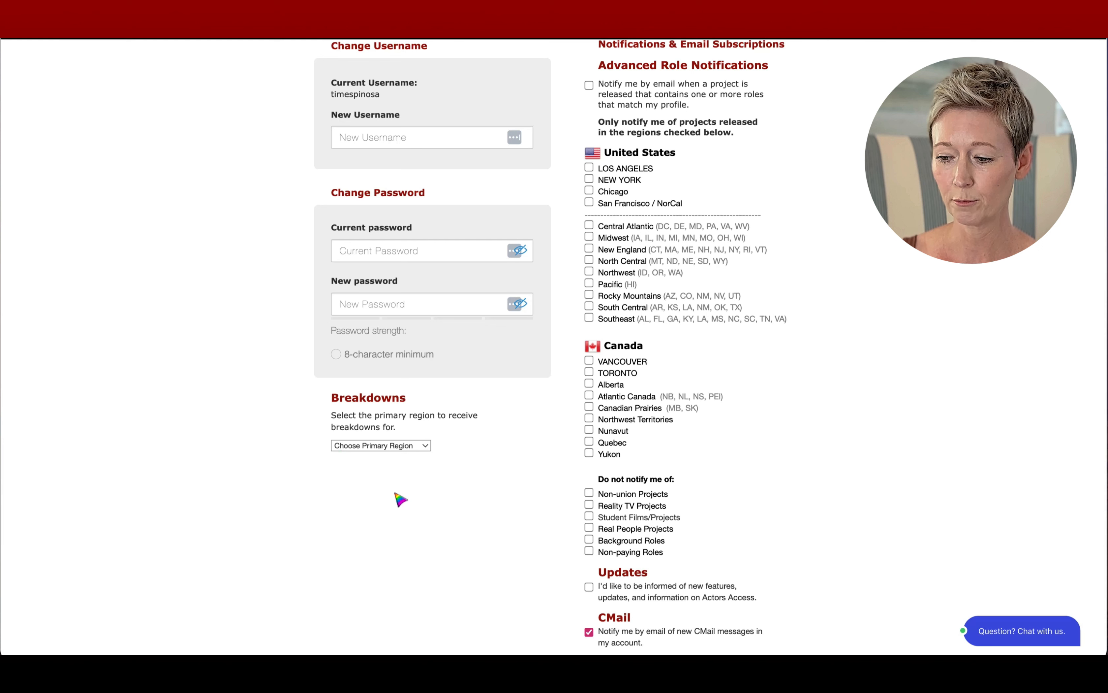
left_click(424, 446)
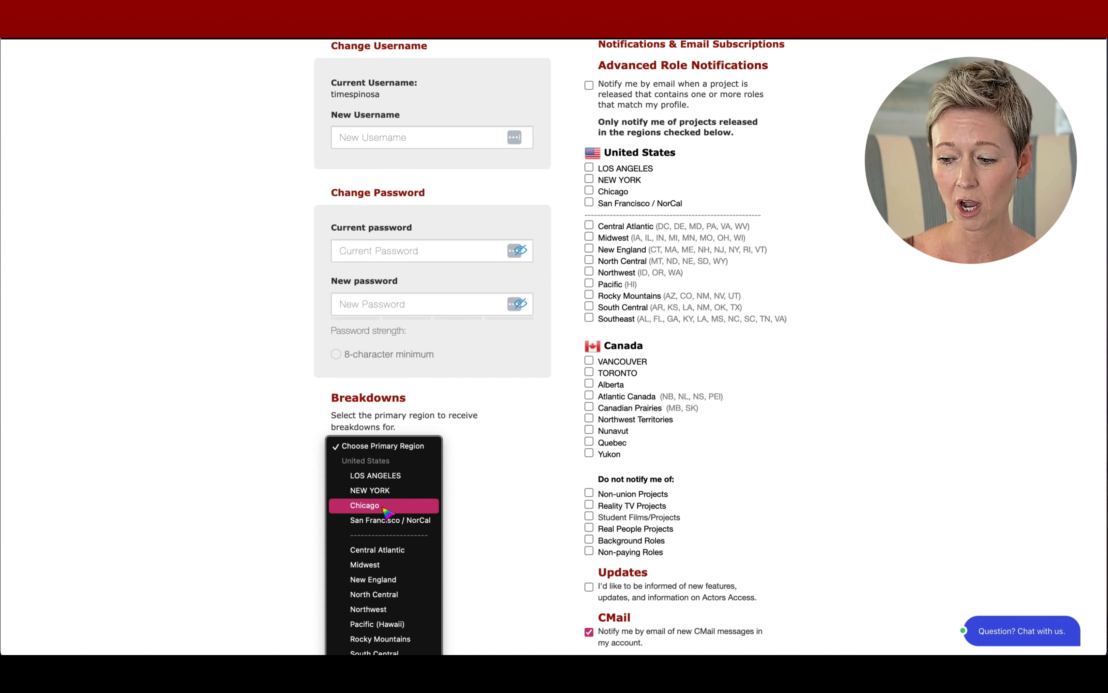
scroll(384, 609, "down", 3)
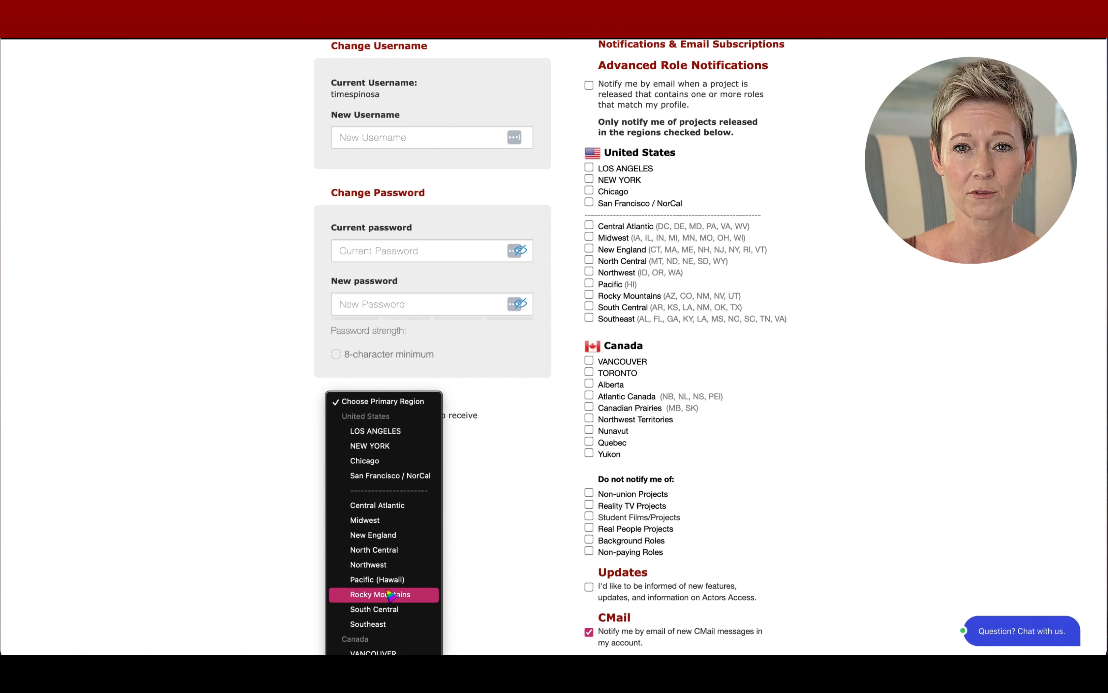
left_click(381, 452)
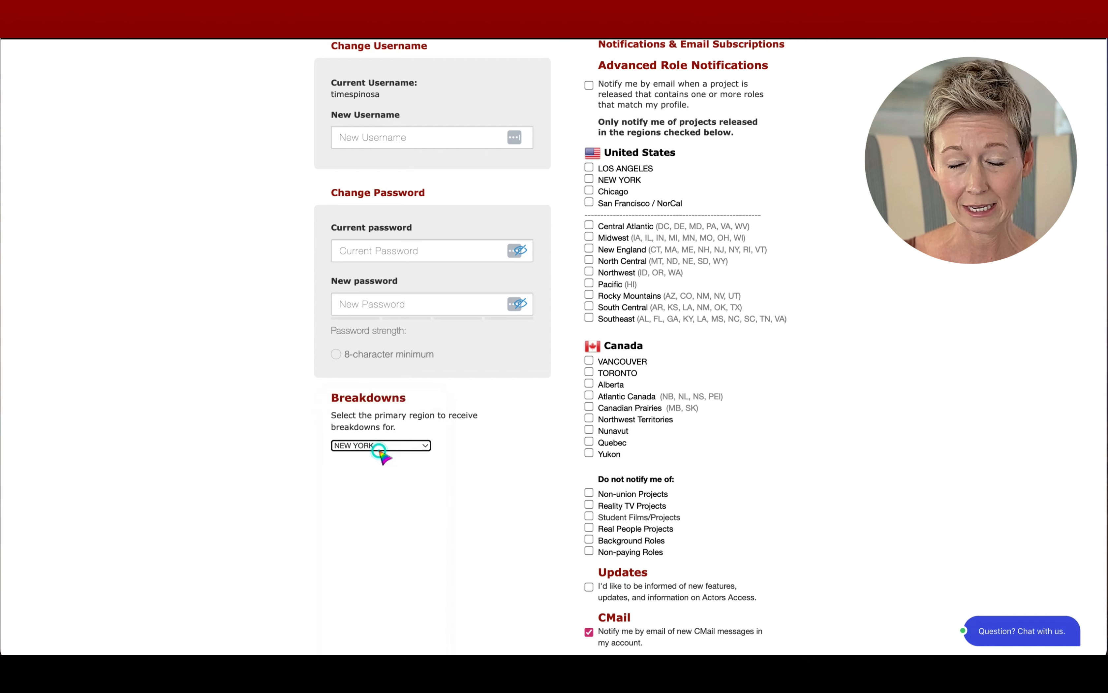
left_click(412, 451)
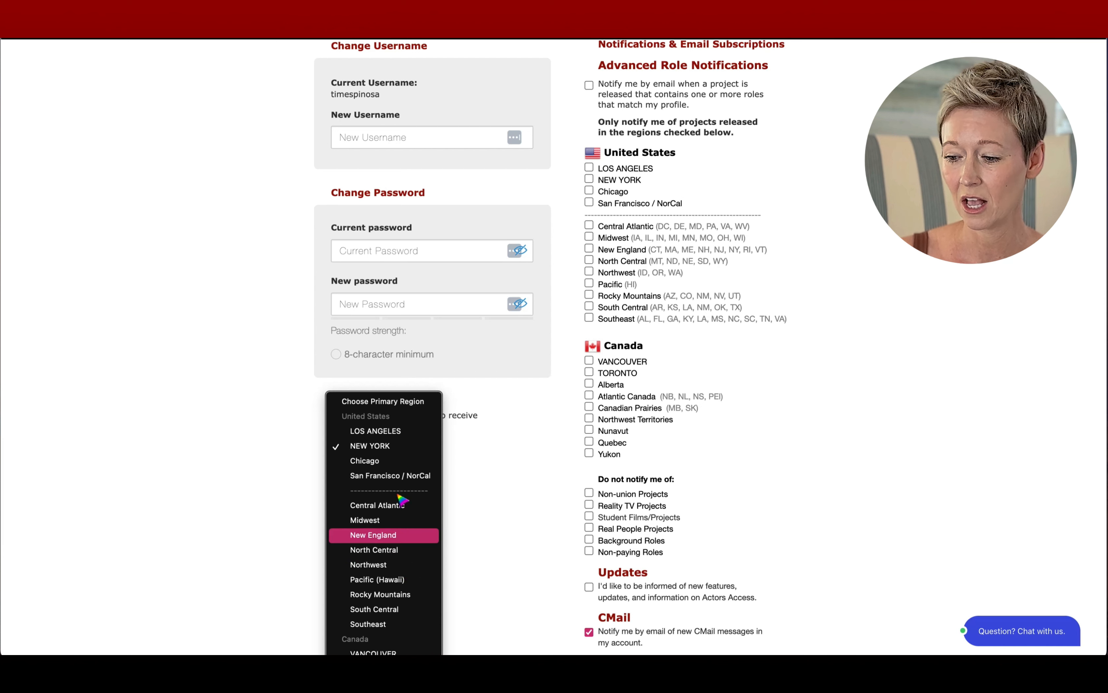
left_click(392, 450)
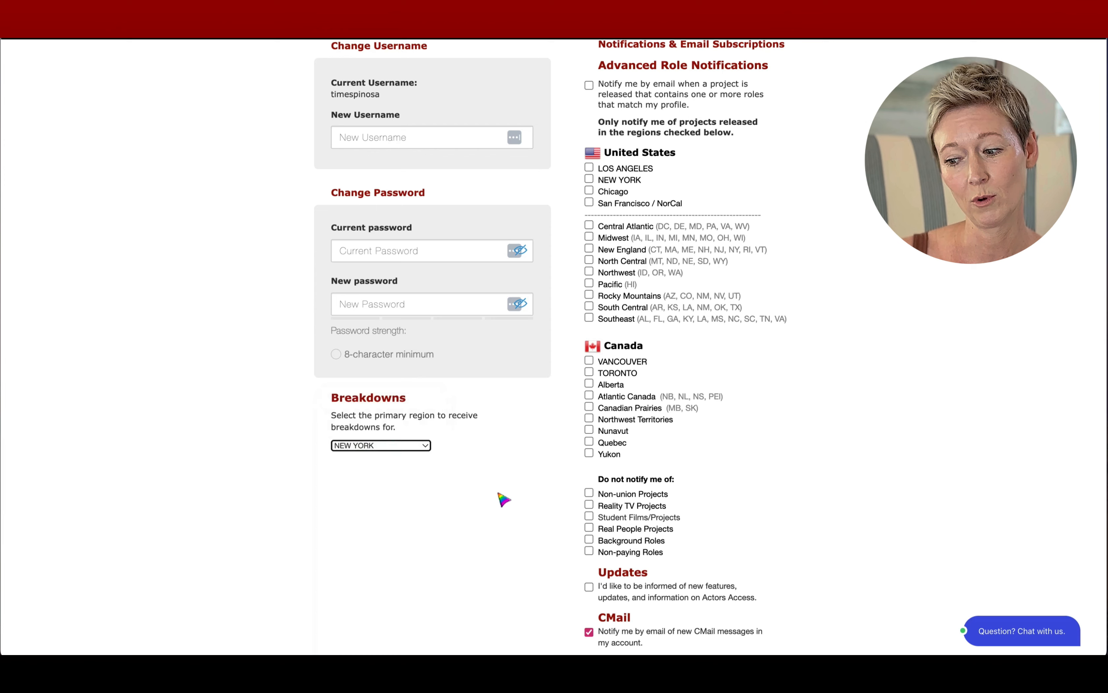
Enable email notifications for projects with roles matching the profile, limited to the NEW YORK and New England regions.
scroll(504, 500, "up", 3)
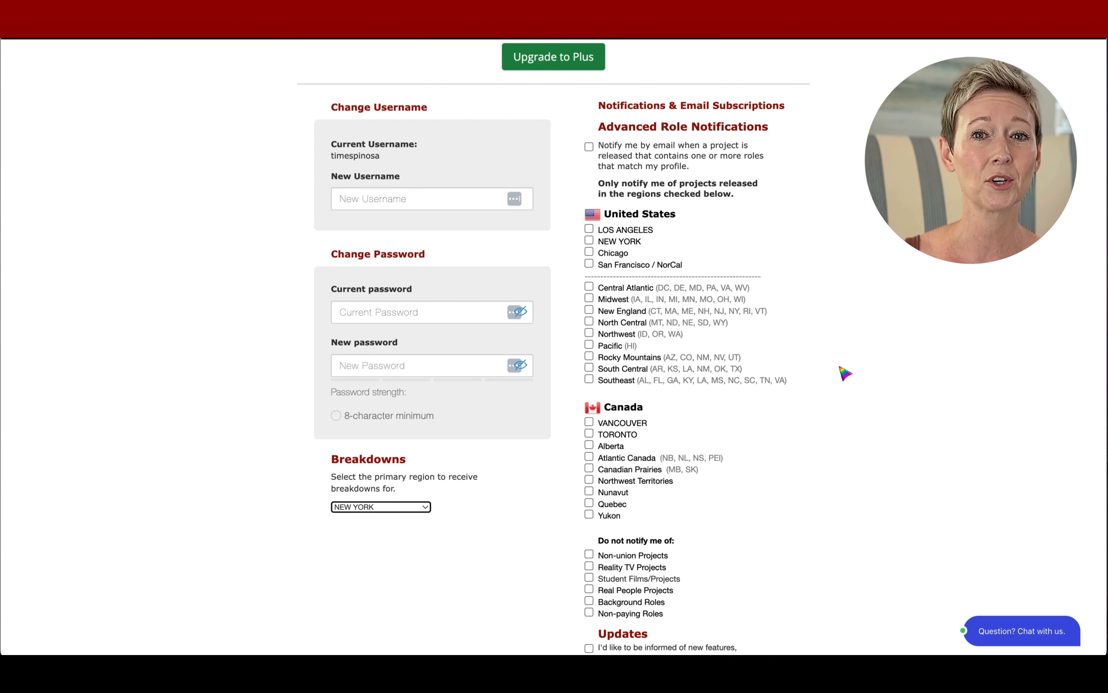
scroll(845, 373, "up", 2)
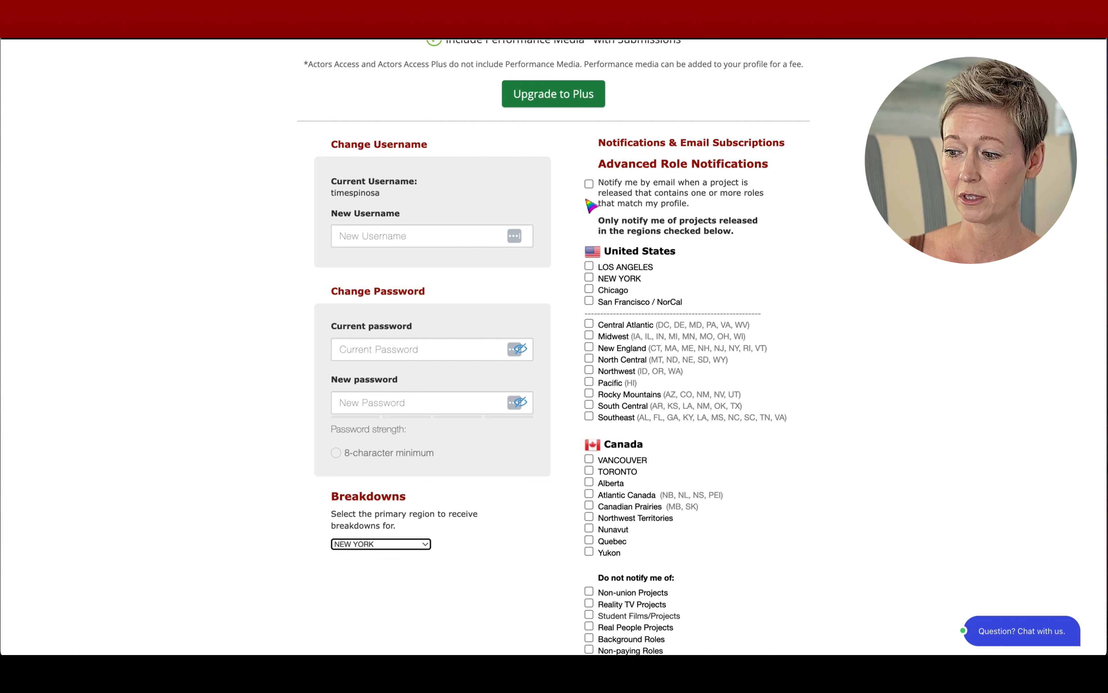
left_click(589, 184)
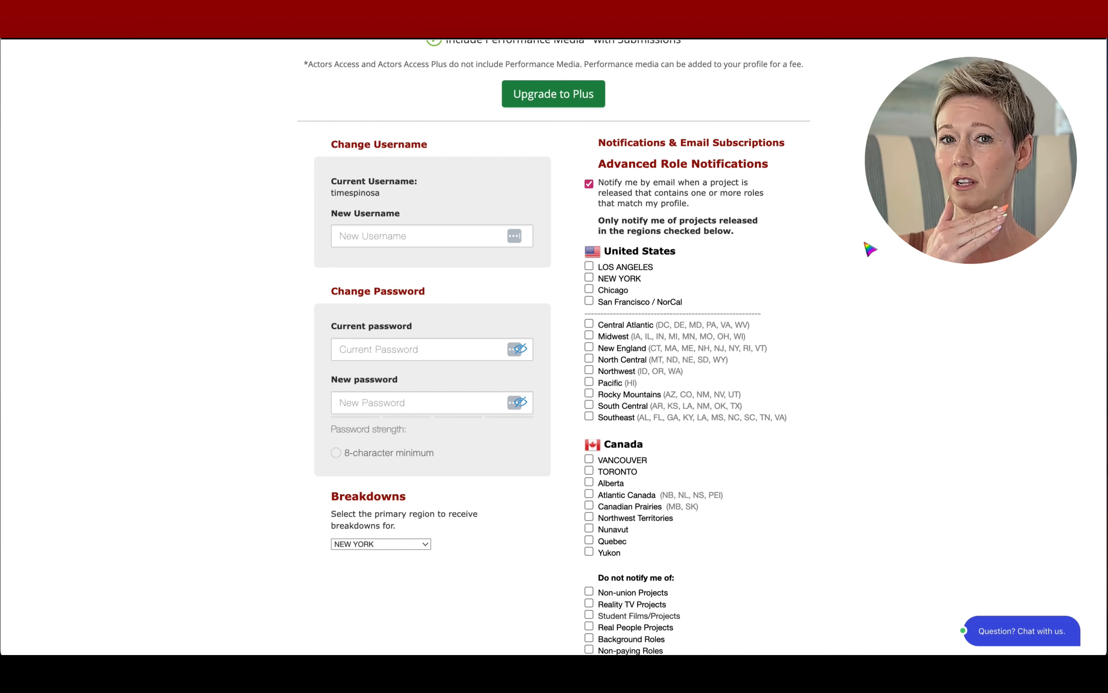
scroll(788, 279, "down", 2)
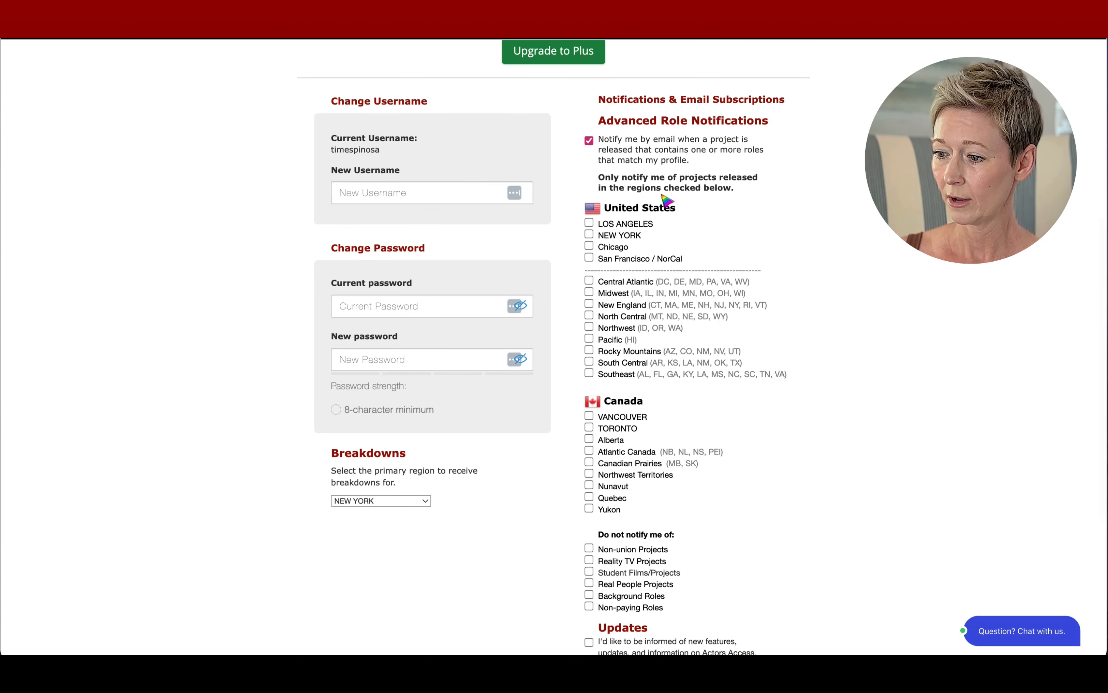
left_click(589, 234)
scroll(861, 316, "down", 1)
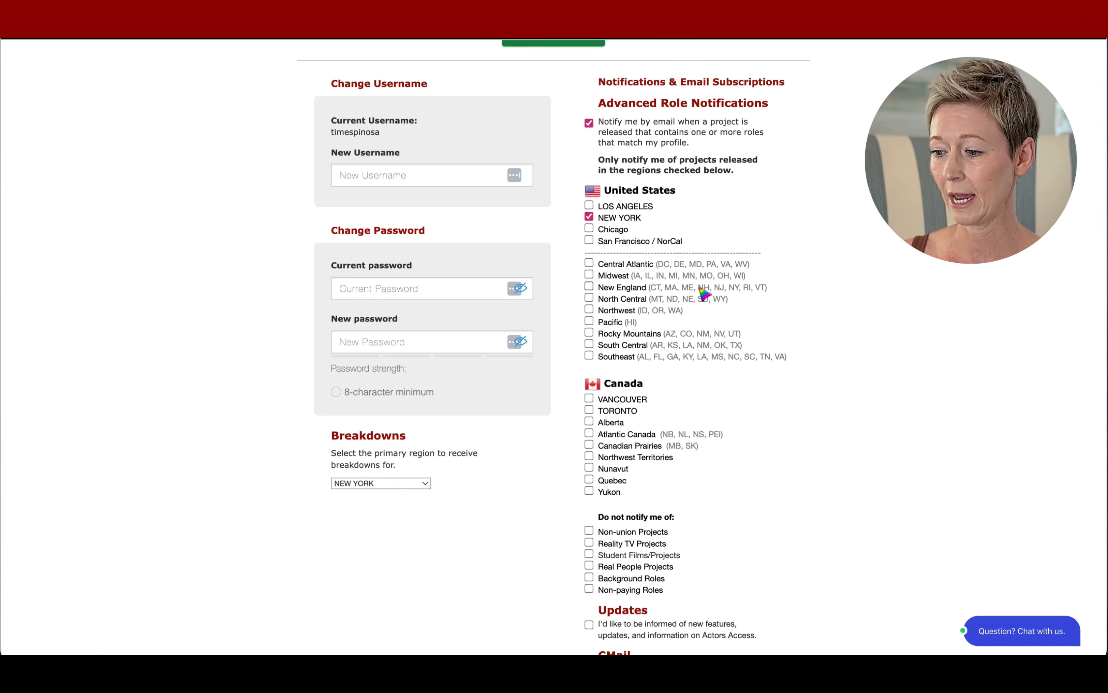
left_click(590, 286)
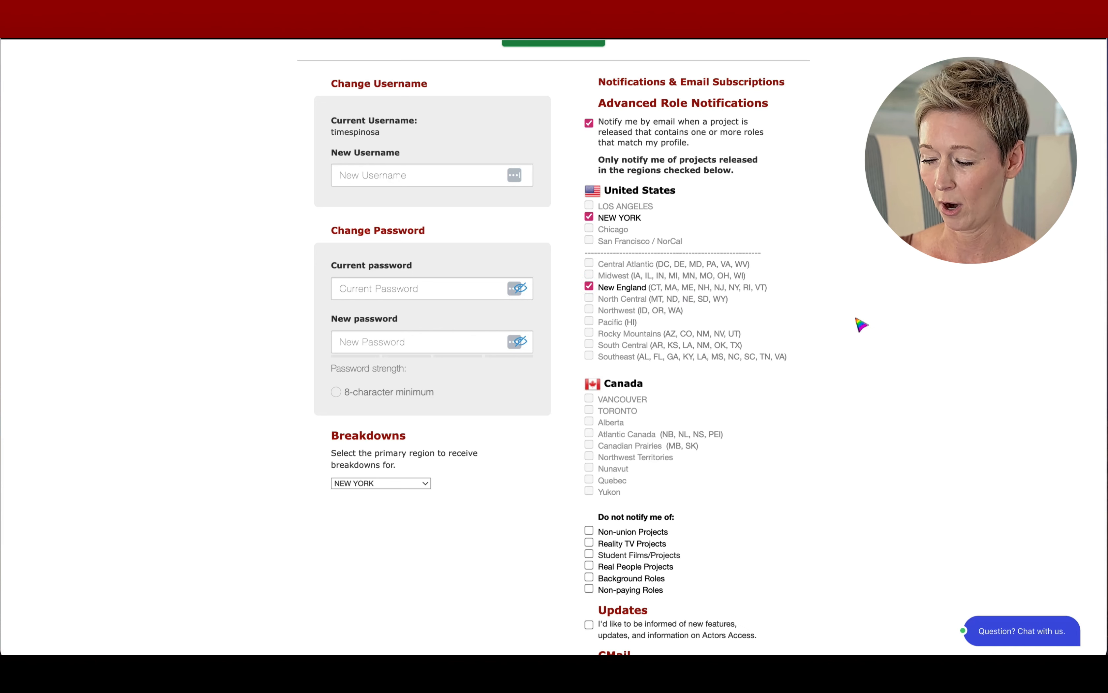
Exclude Reality TV Projects, Real People Projects and Non-paying Roles from the role notifications, leaving Non-union Projects included.
scroll(861, 324, "down", 5)
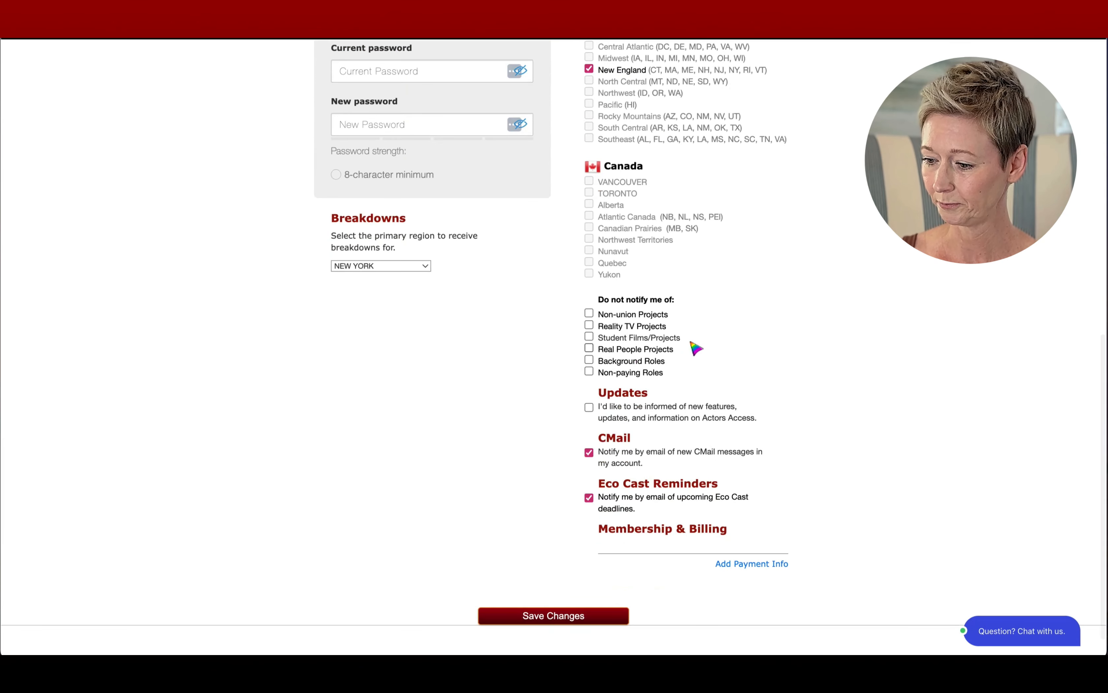
scroll(695, 345, "down", 1)
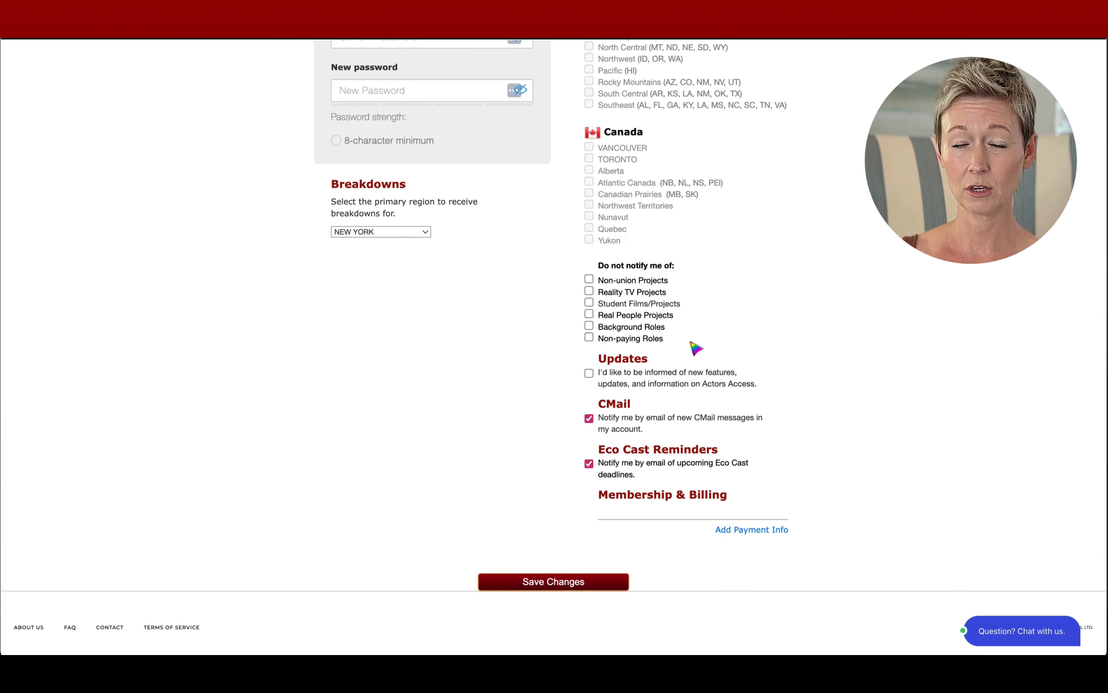
left_click(589, 279)
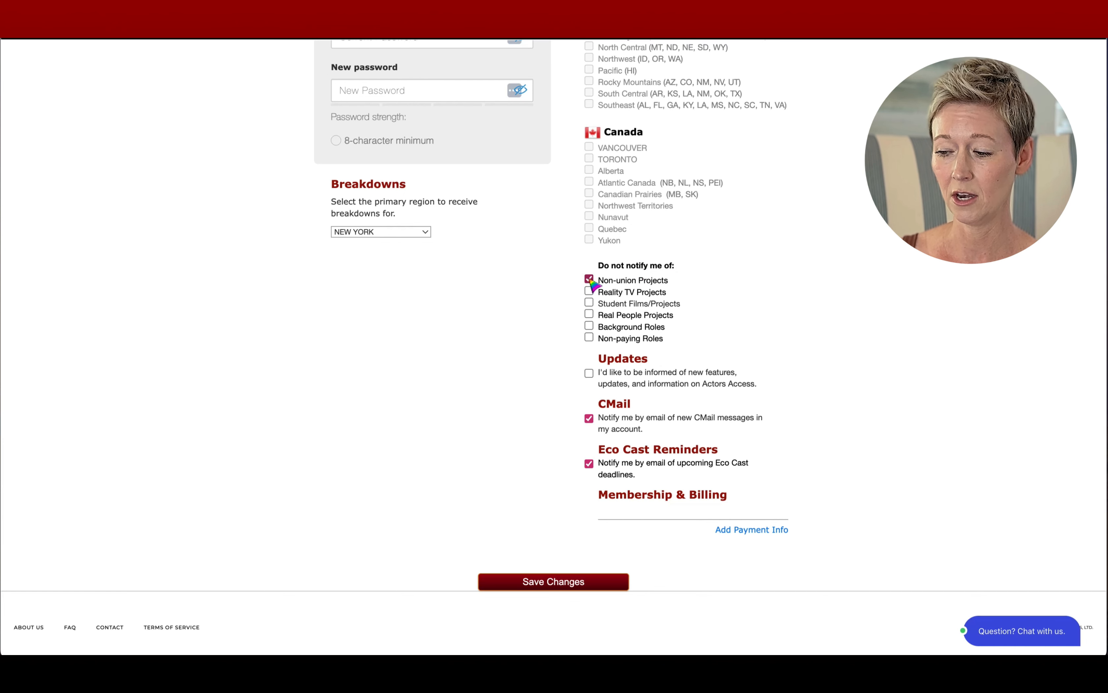
left_click(590, 280)
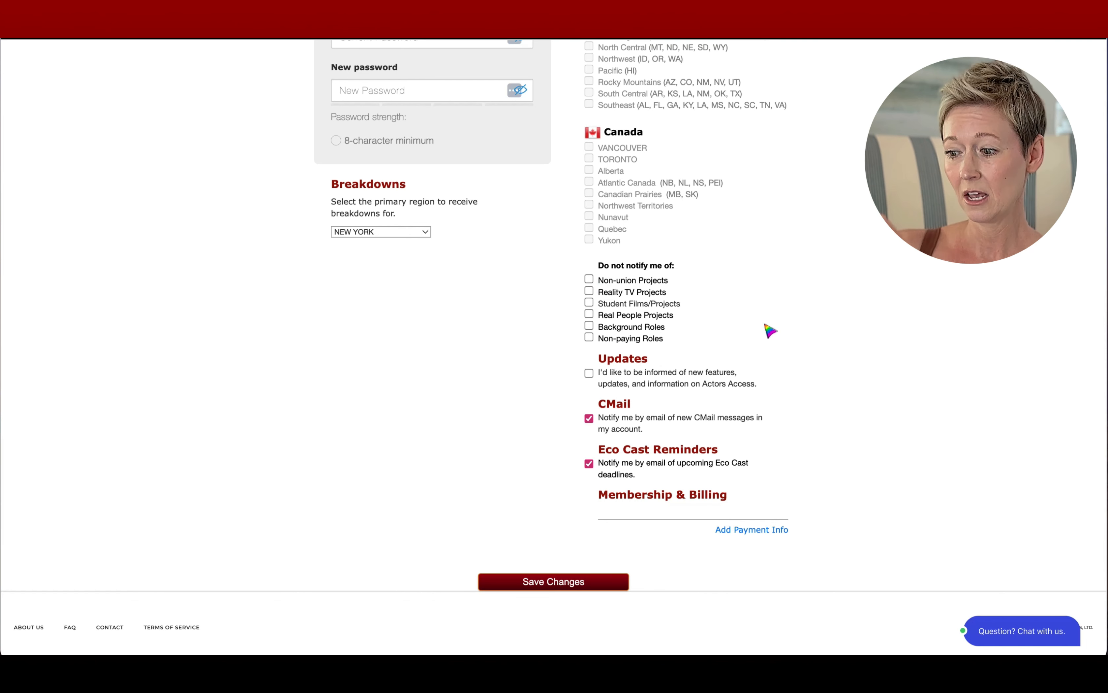
left_click(589, 291)
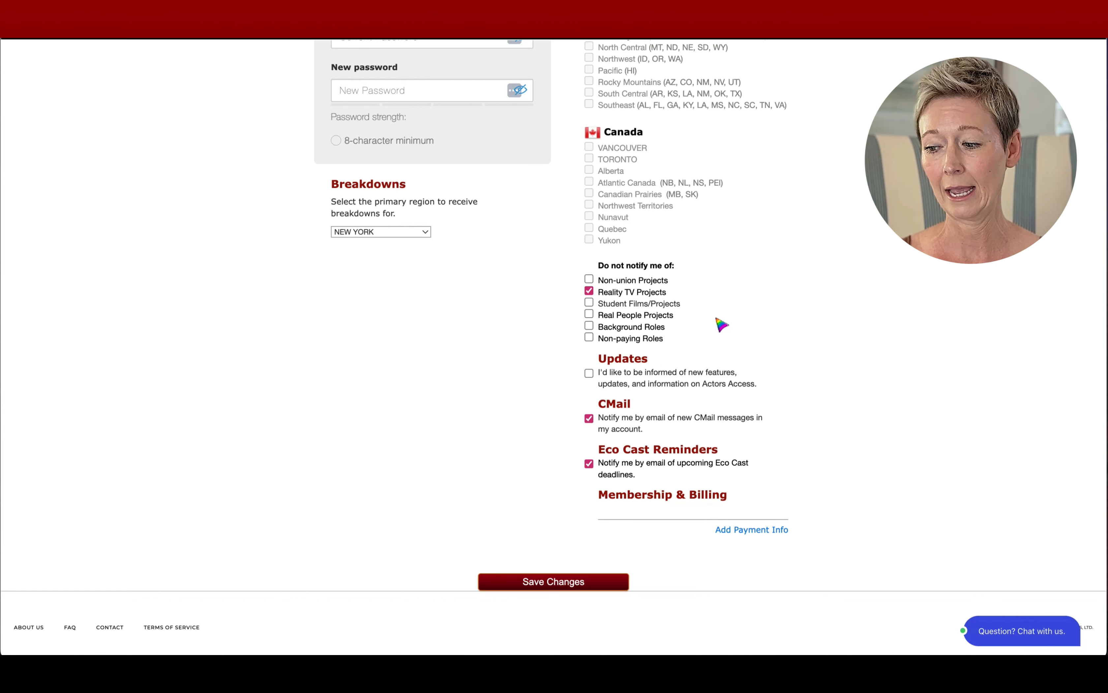
left_click(589, 314)
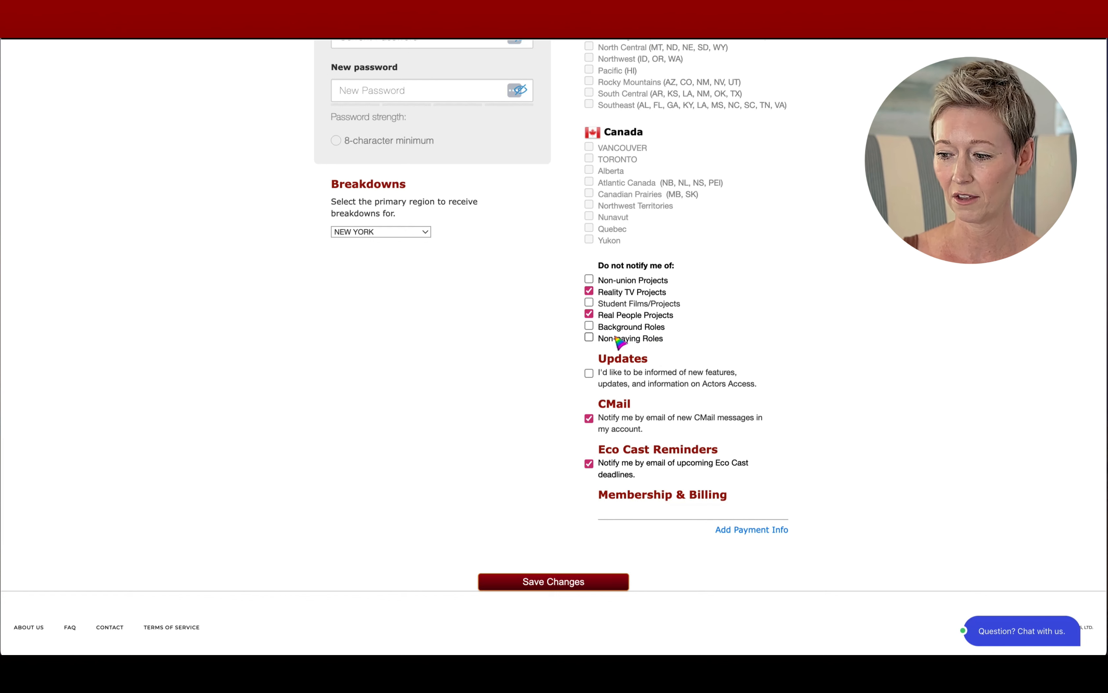
left_click(589, 338)
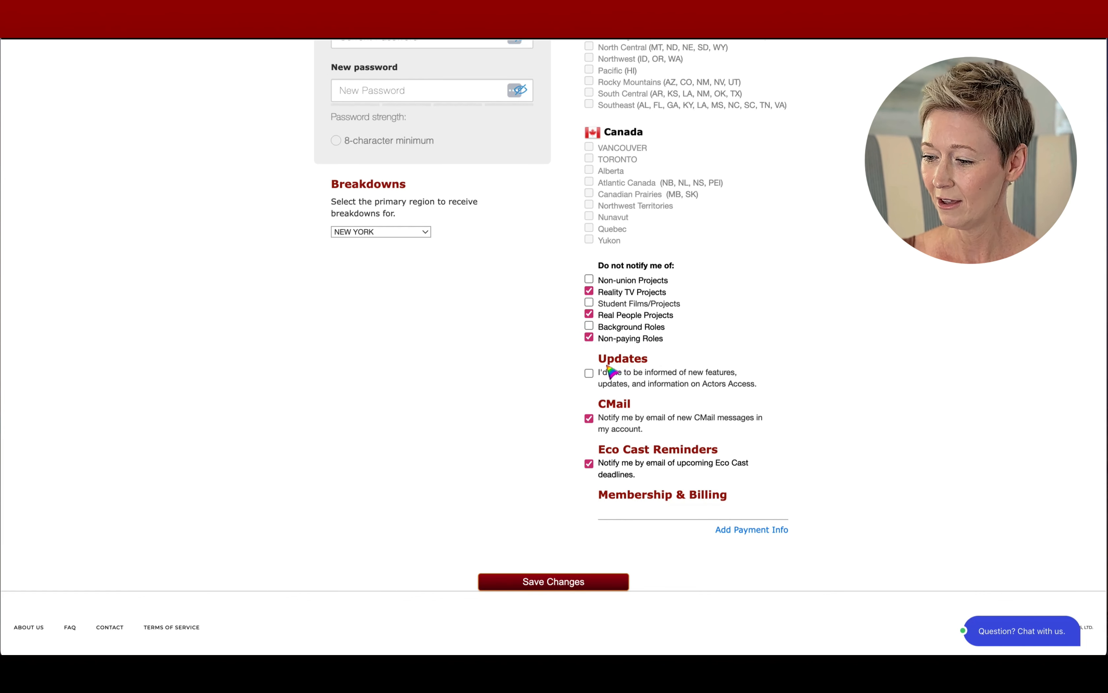
Opt in to updates about new Actors Access features and information, and save the account changes.
left_click(589, 373)
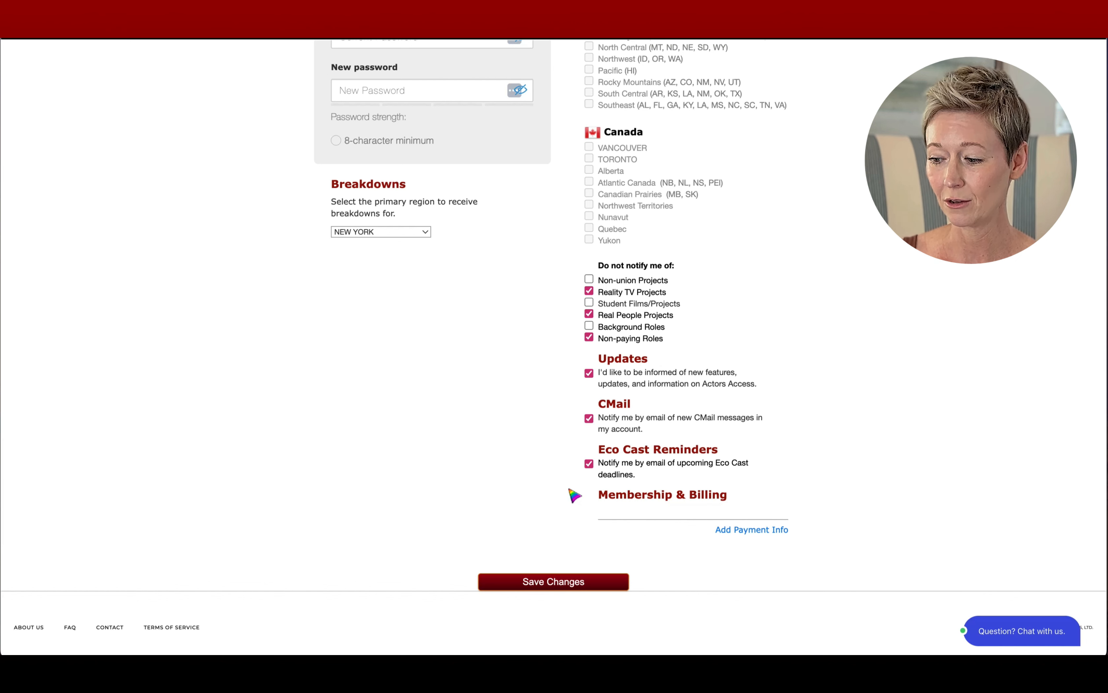
left_click(551, 583)
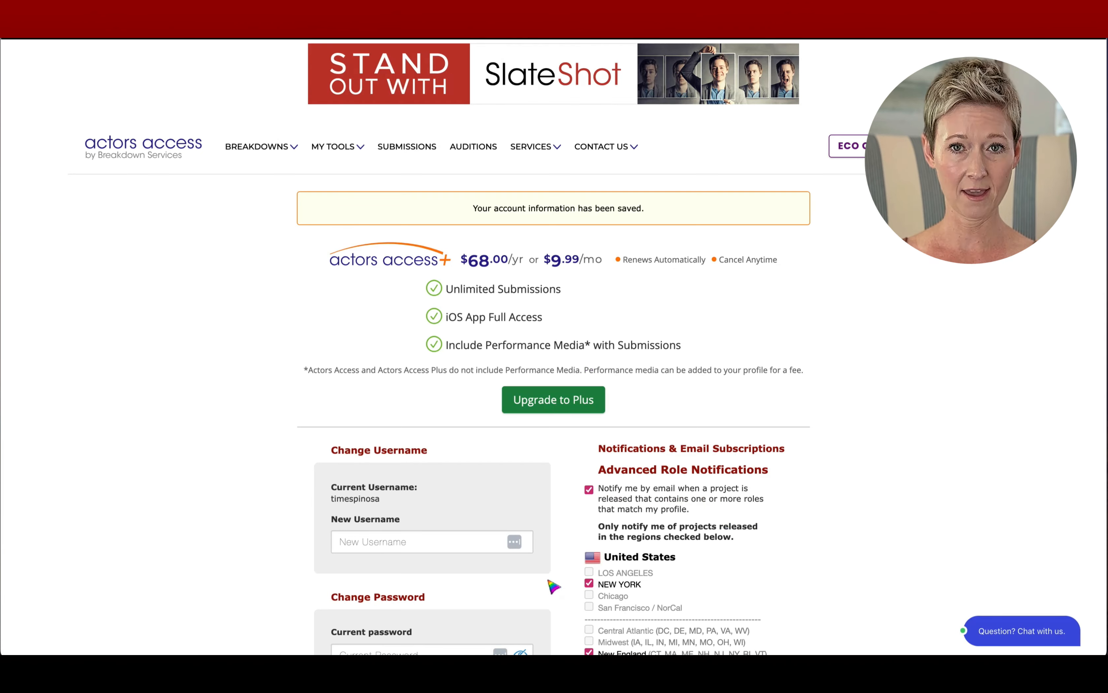
scroll(911, 447, "down", 5)
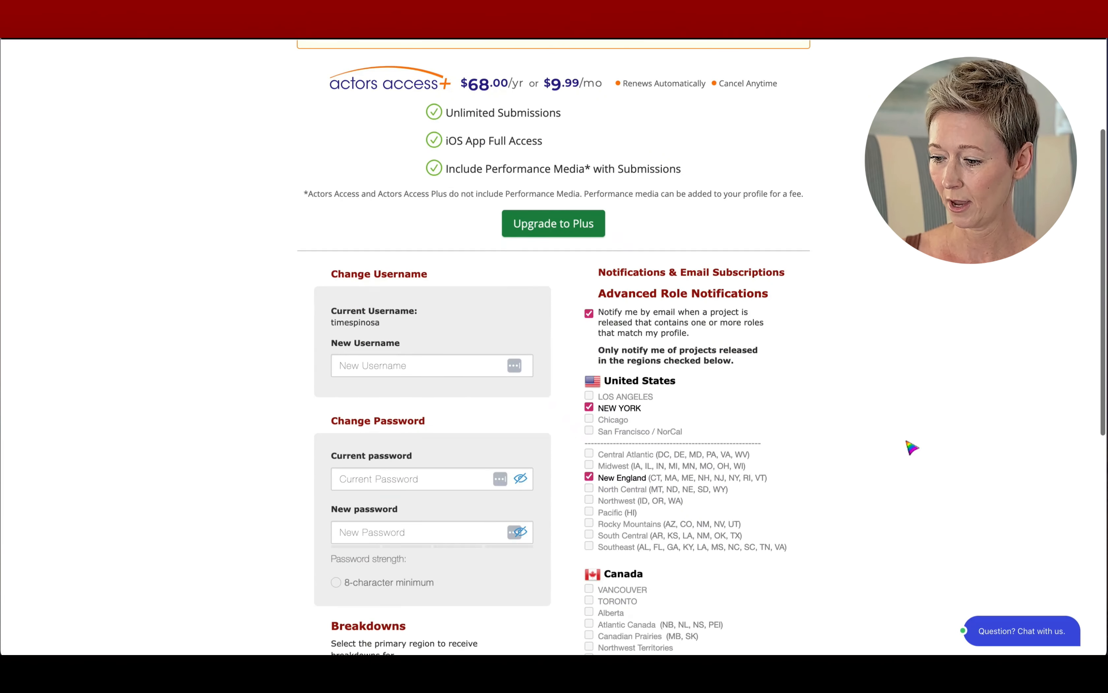
scroll(911, 447, "down", 1)
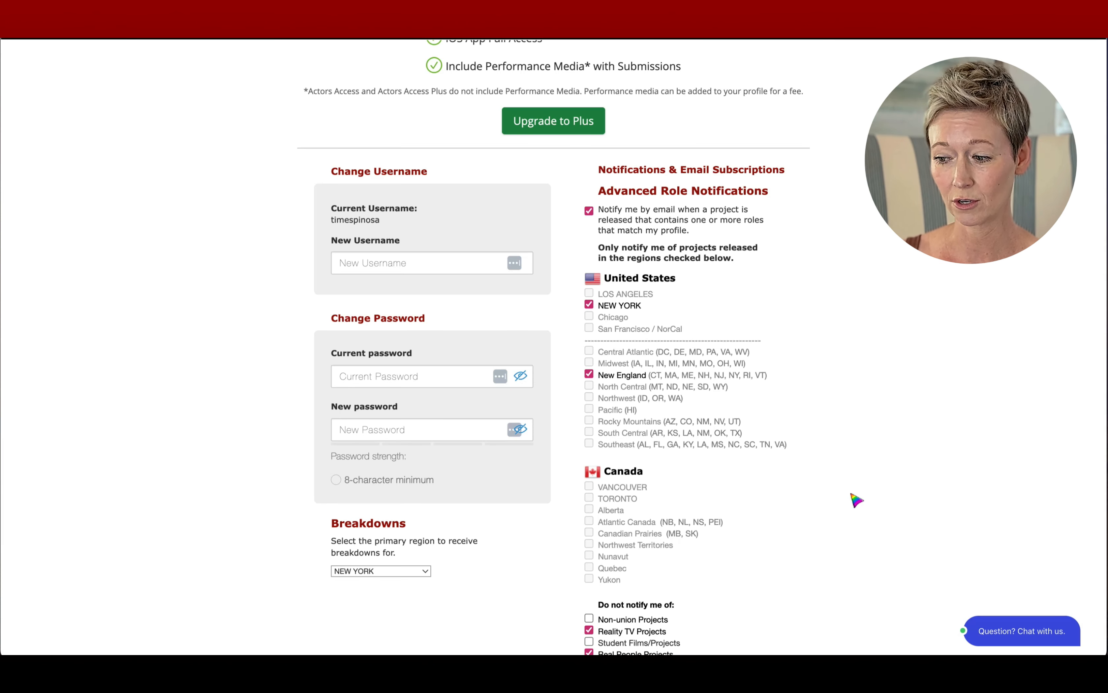
scroll(856, 499, "down", 1)
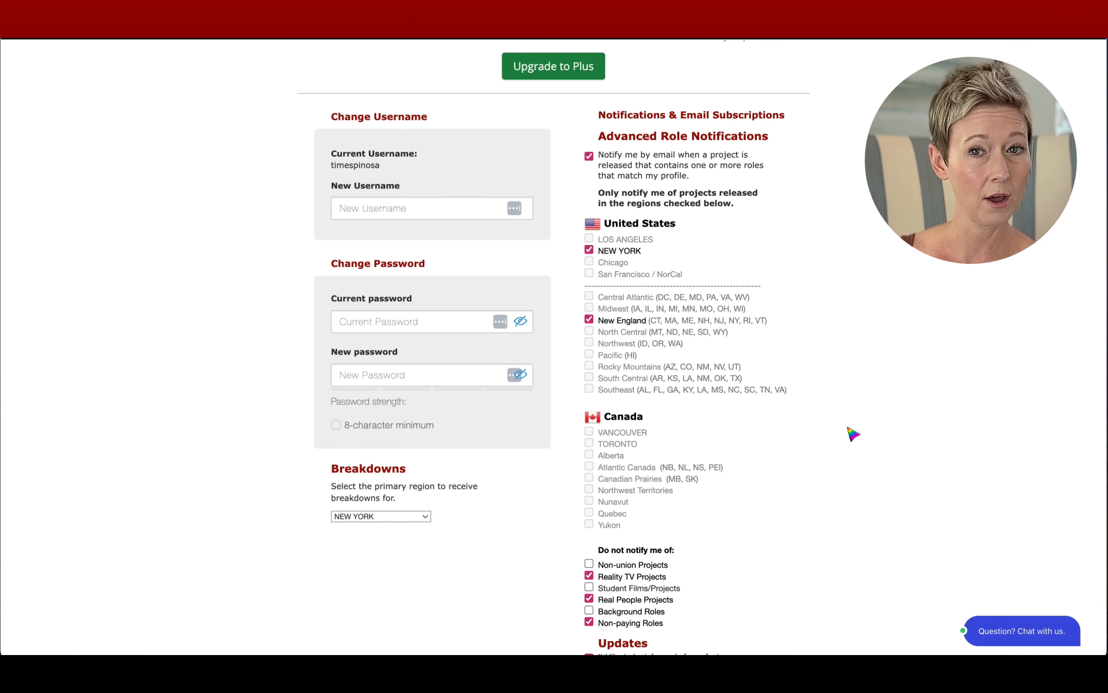
scroll(853, 434, "down", 5)
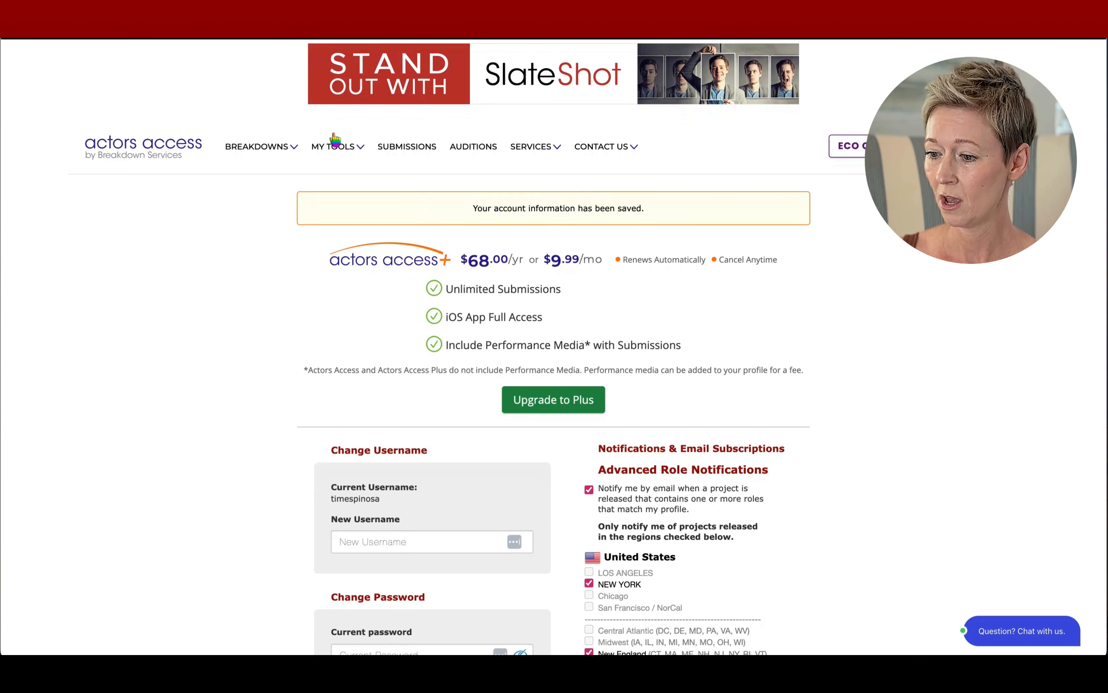
Open the account's contact information form and save the contact details.
left_click(337, 147)
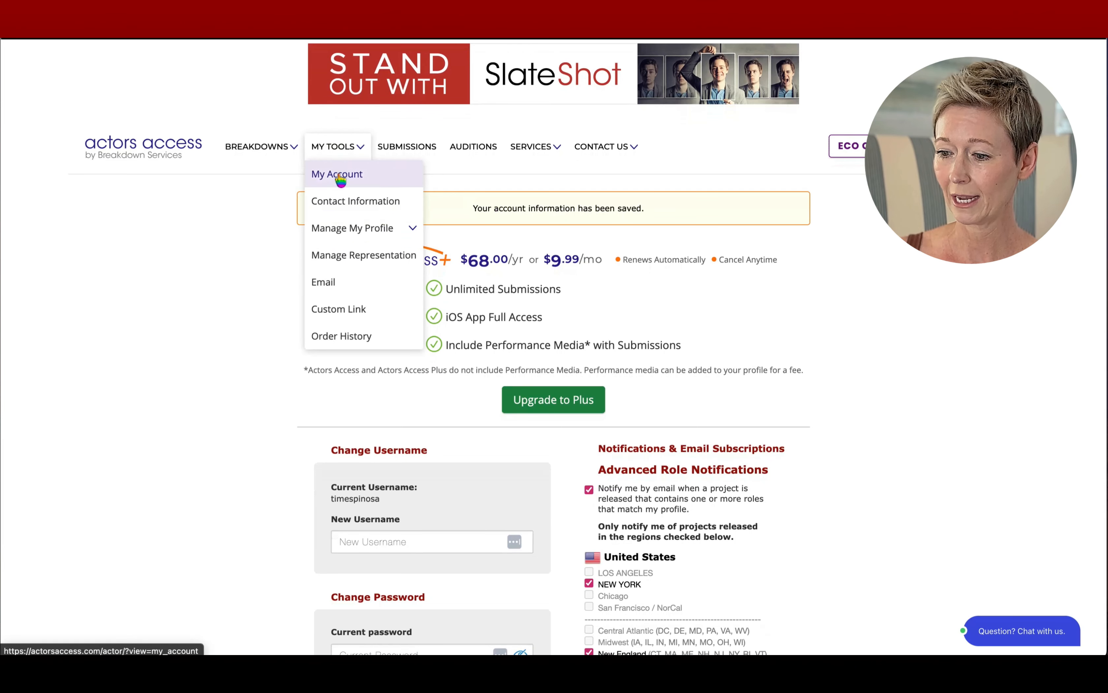
left_click(339, 201)
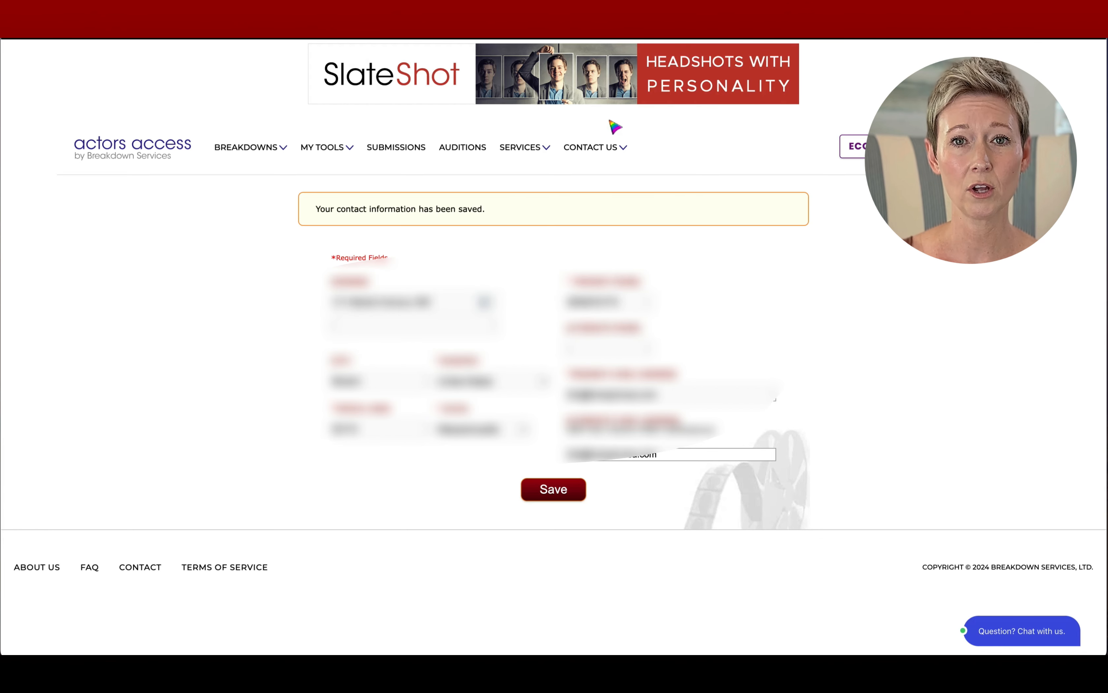
Open the About Me section of the actor profile for editing.
left_click(346, 147)
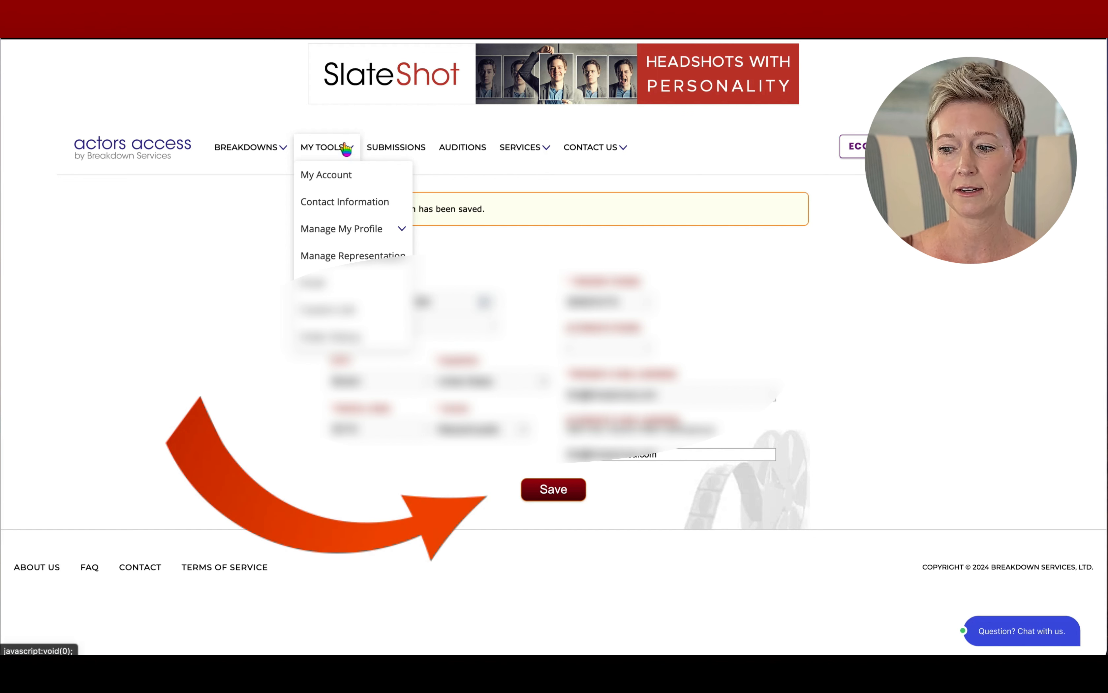
mouse_move(339, 230)
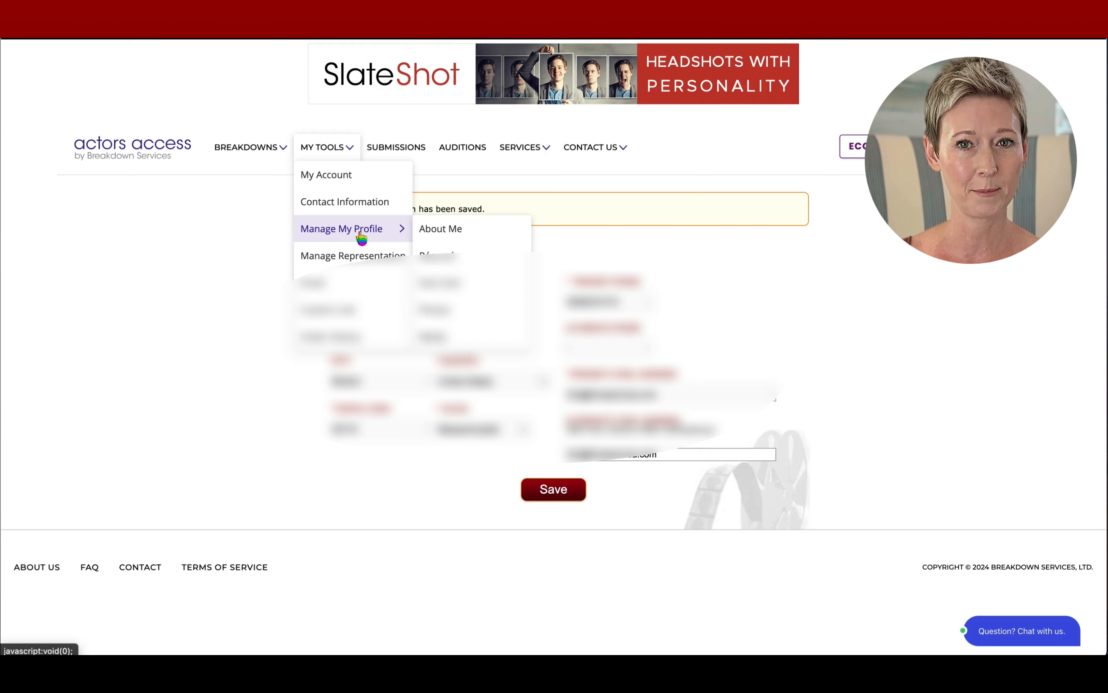
left_click(449, 234)
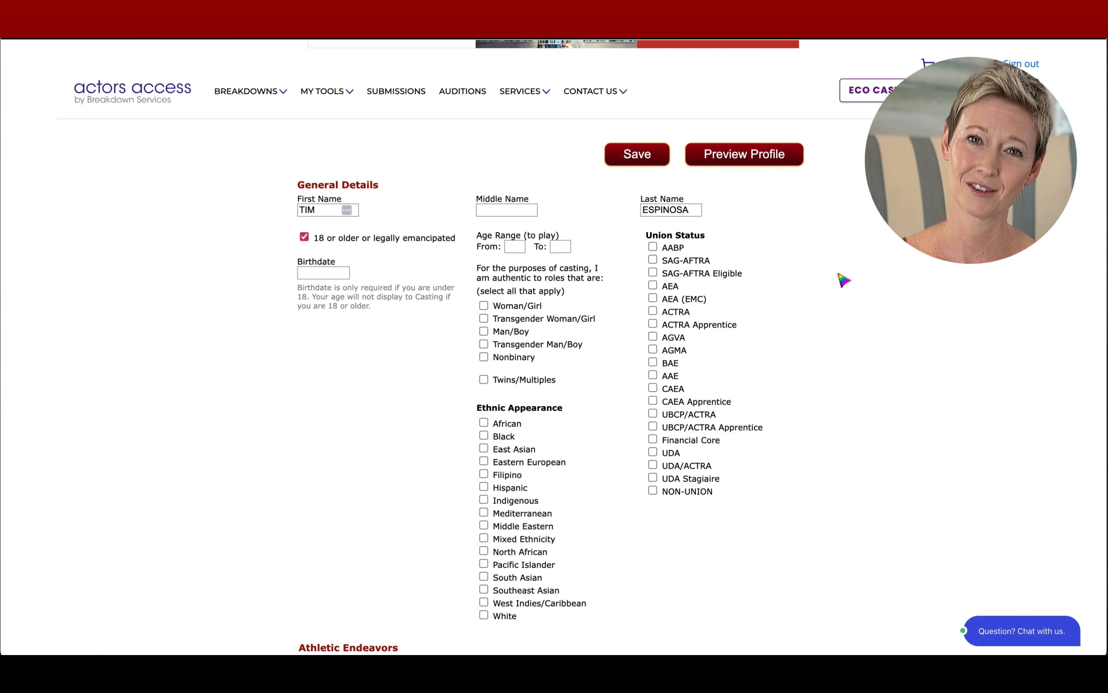
Set the union status in the profile's general details to AEA only, leaving AEA (EMC) unselected.
scroll(844, 280, "down", 2)
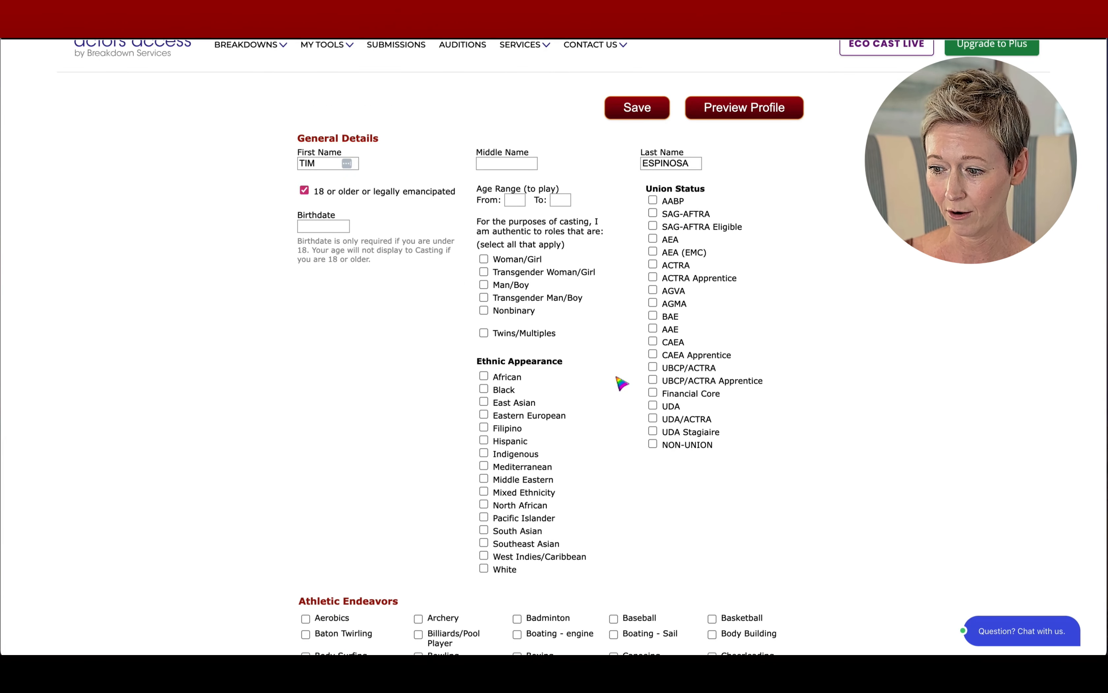
scroll(621, 383, "down", 1)
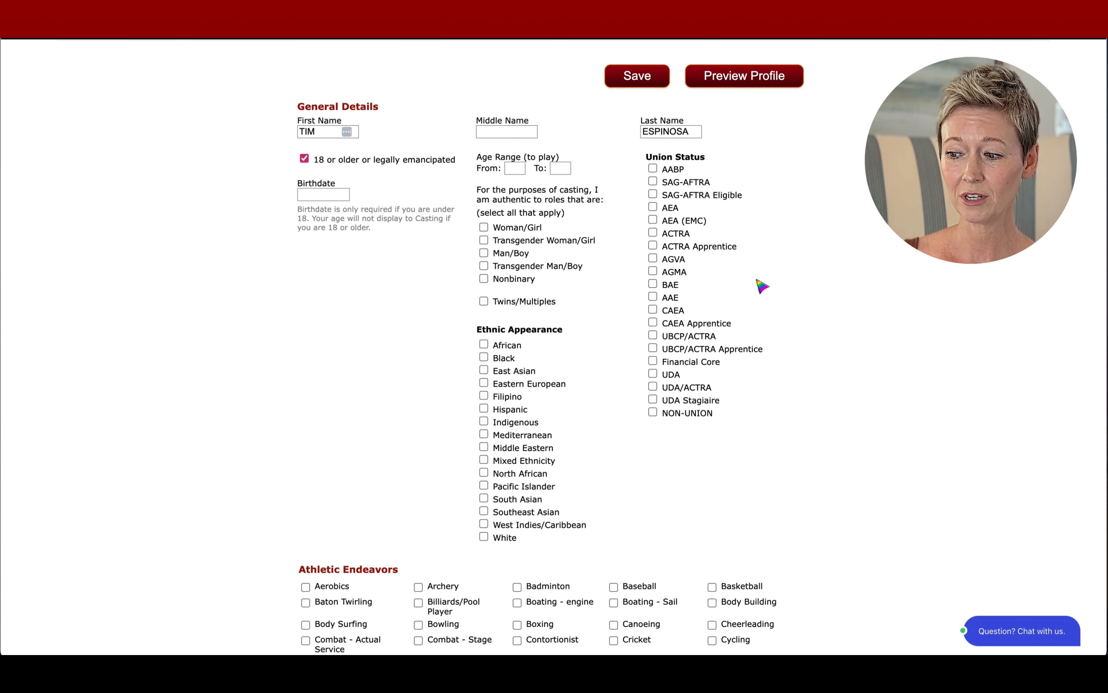
left_click(653, 220)
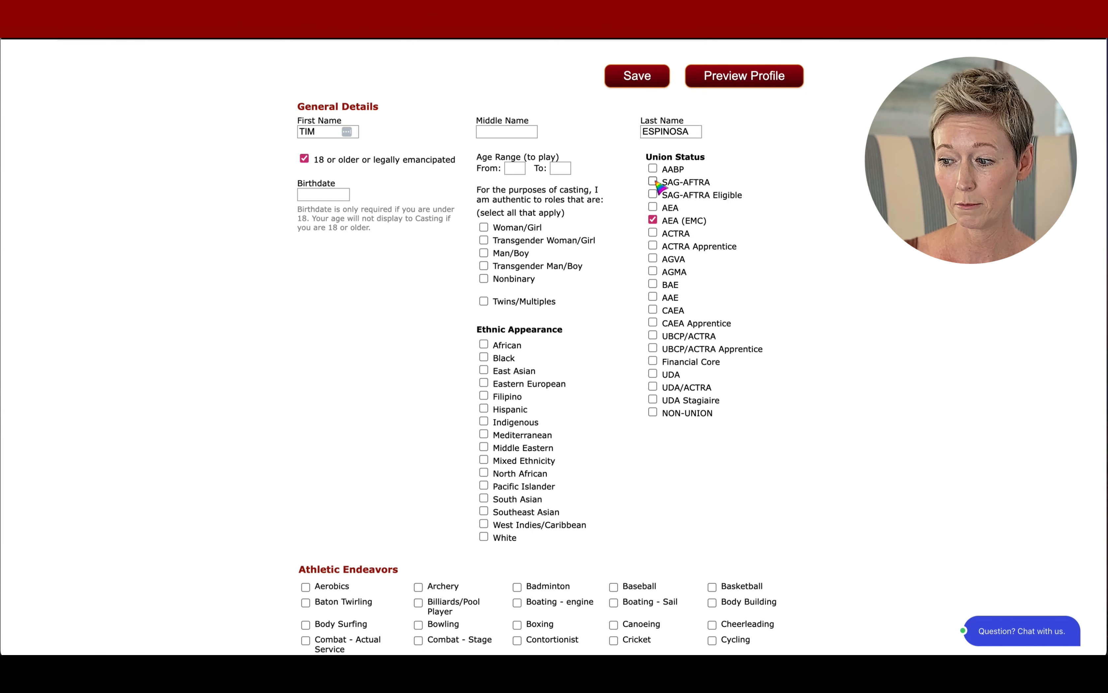
left_click(652, 206)
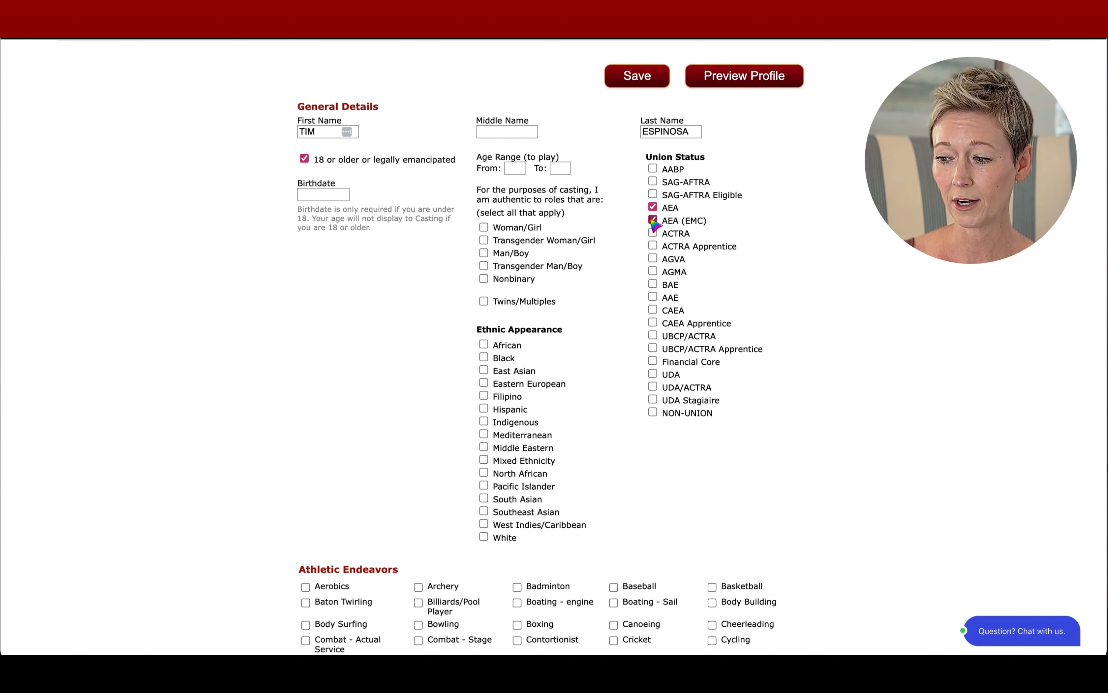
left_click(652, 220)
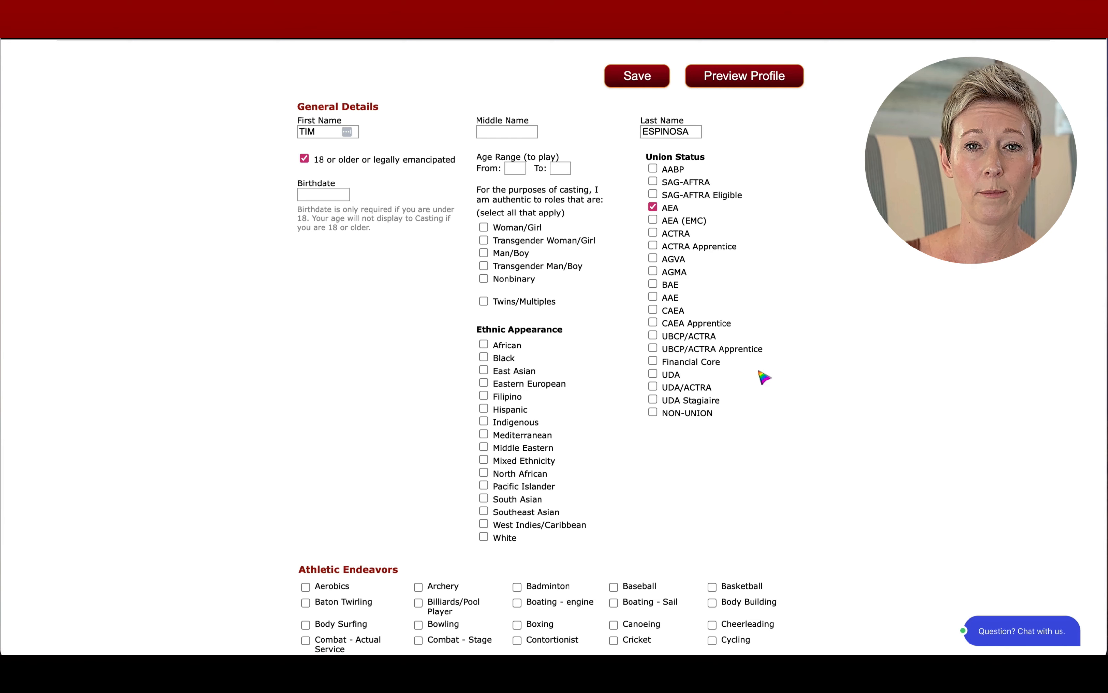
Mark Man/Boy as the authentic role type and Hispanic, Mixed Ethnicity and White as the ethnic appearance.
scroll(765, 377, "down", 1)
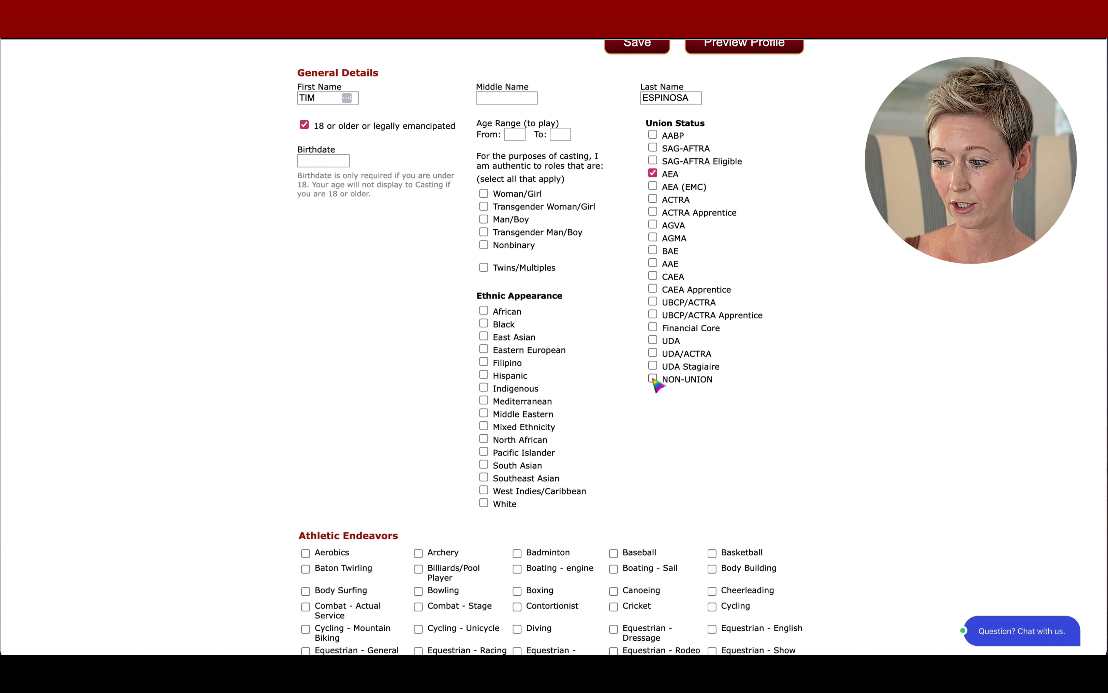
scroll(856, 379, "down", 1)
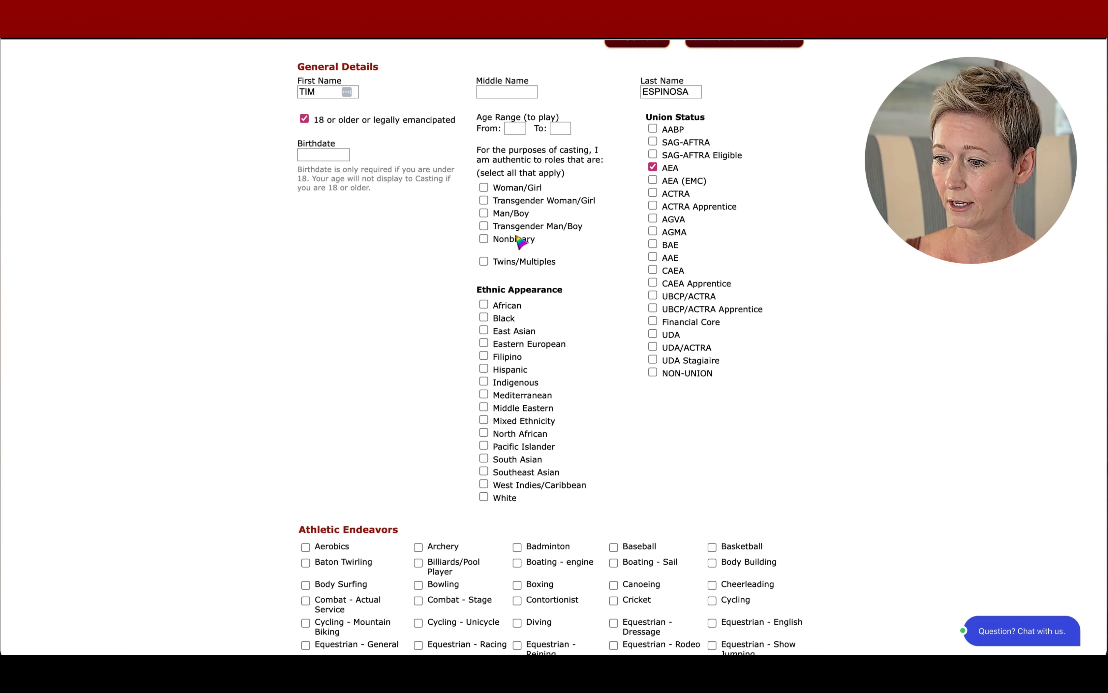
left_click(483, 213)
scroll(426, 344, "down", 3)
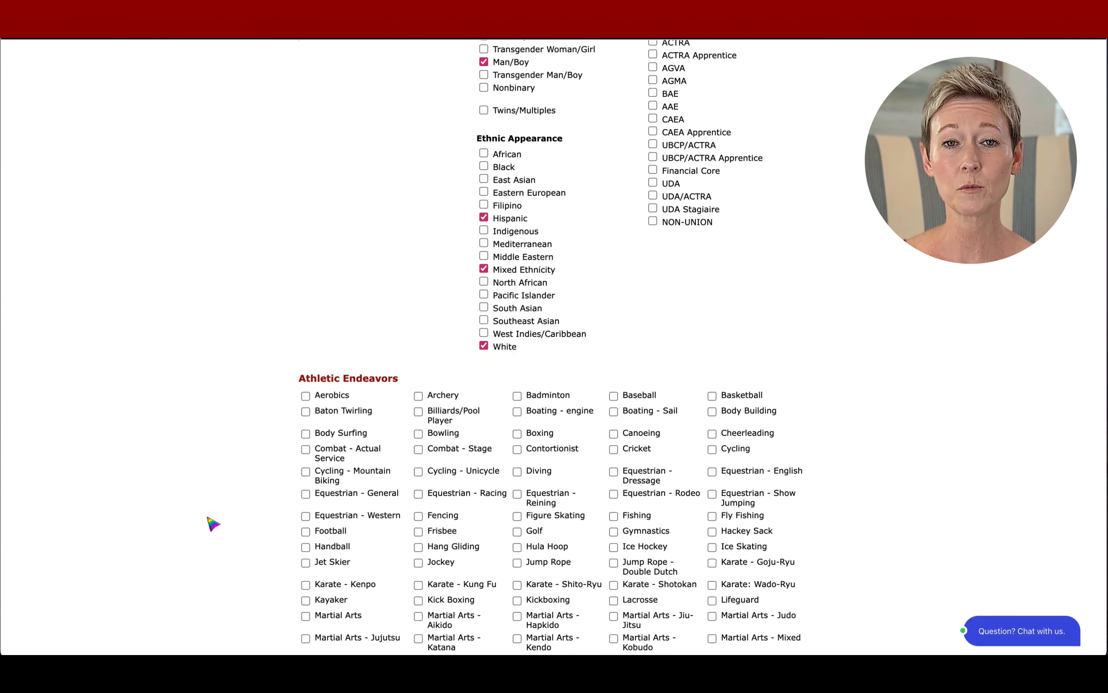
Select Baton Twirling among the athletic endeavors and clear the selection again.
scroll(213, 524, "down", 6)
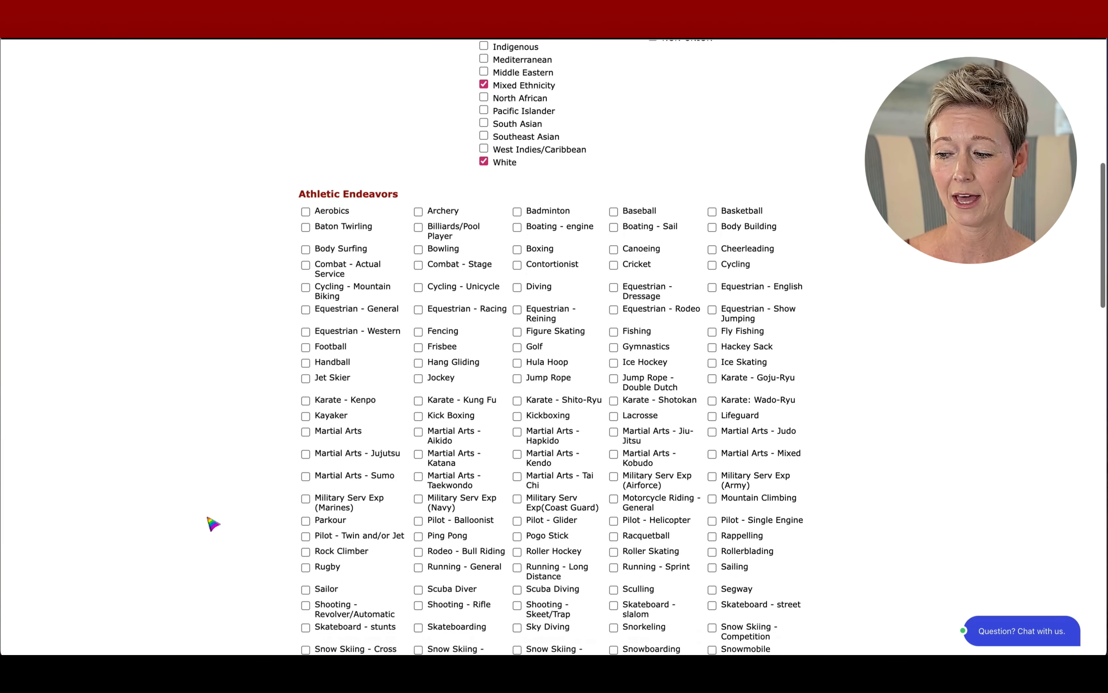
scroll(213, 523, "down", 2)
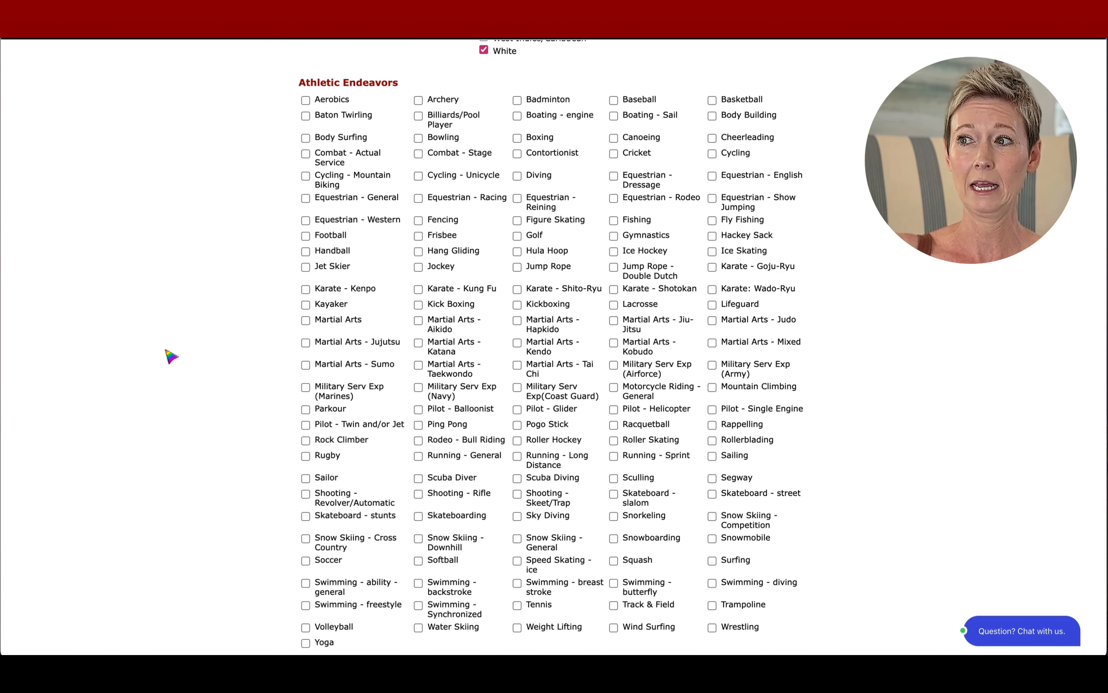
left_click(303, 136)
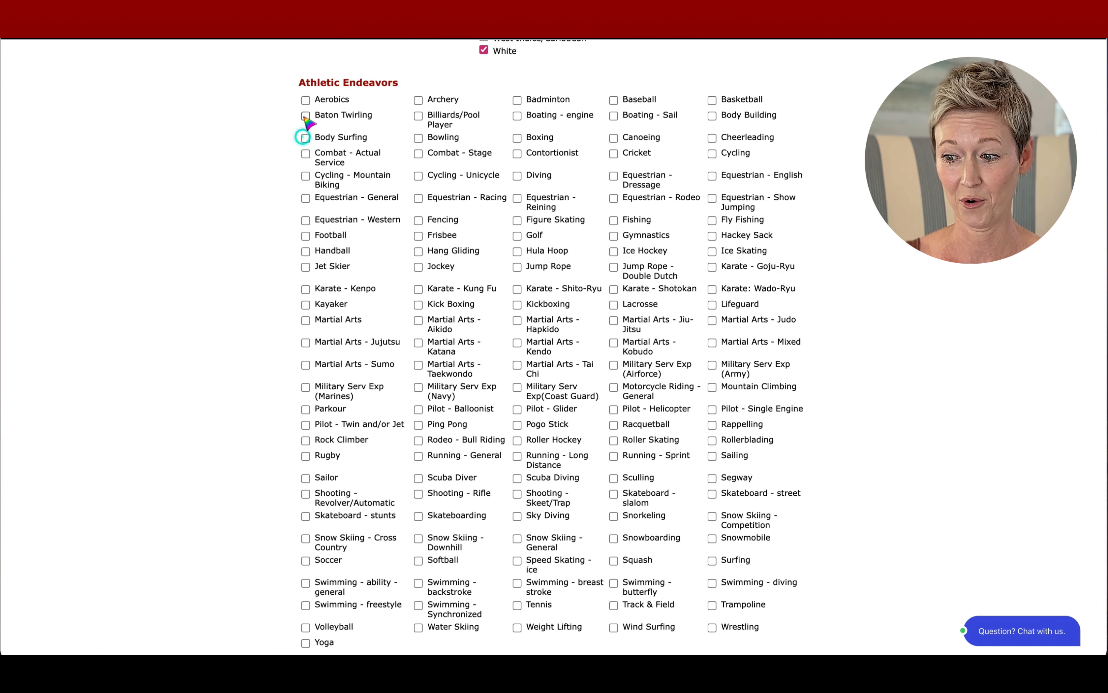
left_click(305, 116)
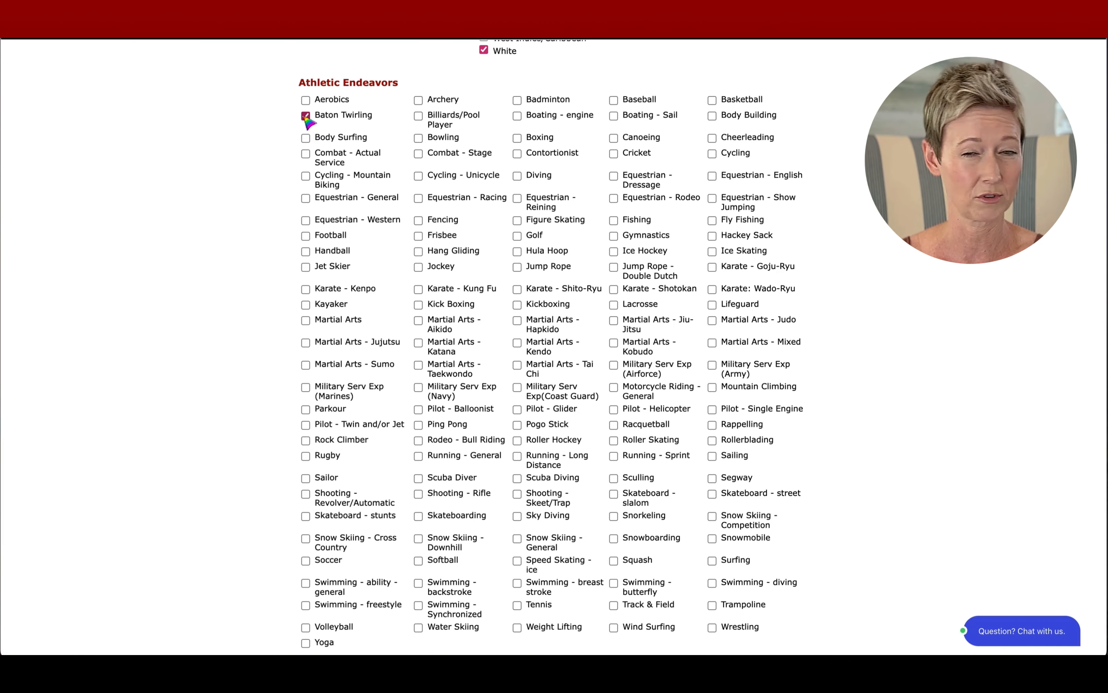
left_click(306, 117)
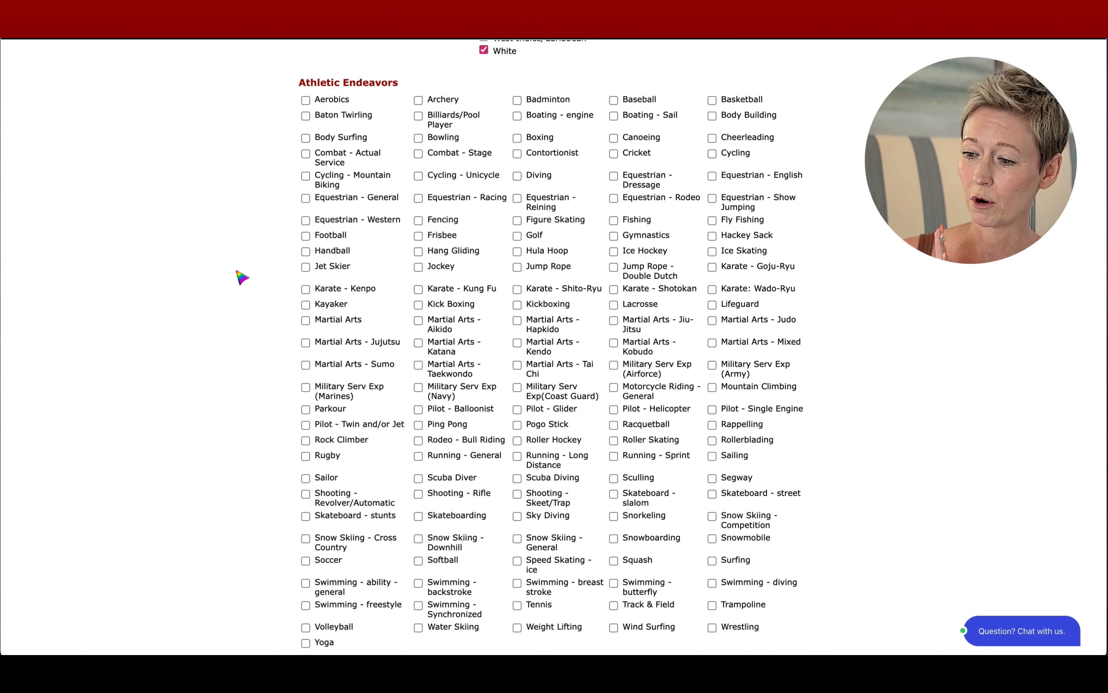
Select the performance skills Violin, Vocal Range: Bari-Tenor, Baritone and Tenor, and Vocal Style: Belt and Legit.
scroll(615, 220, "down", 1)
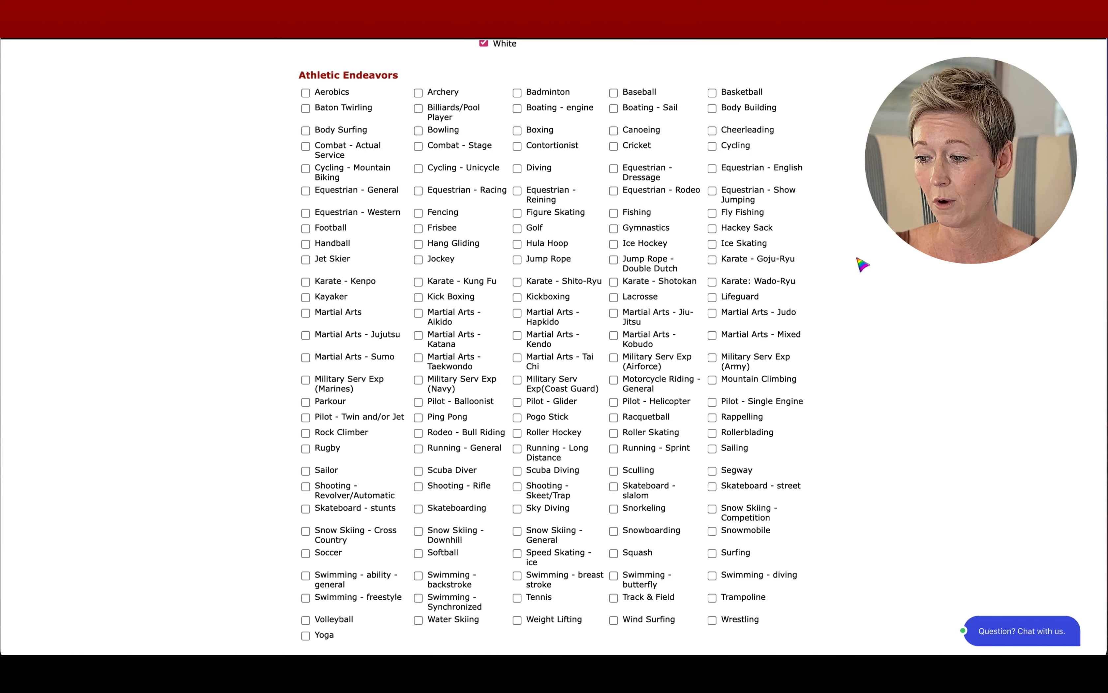
scroll(714, 252, "down", 10)
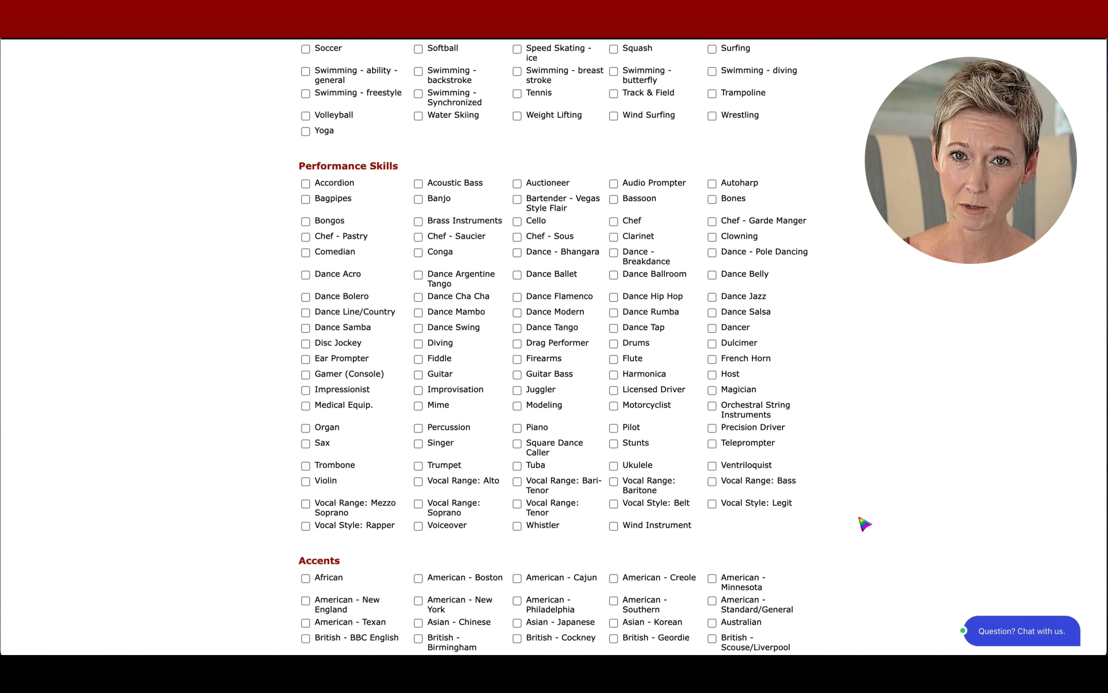
scroll(865, 524, "down", 1)
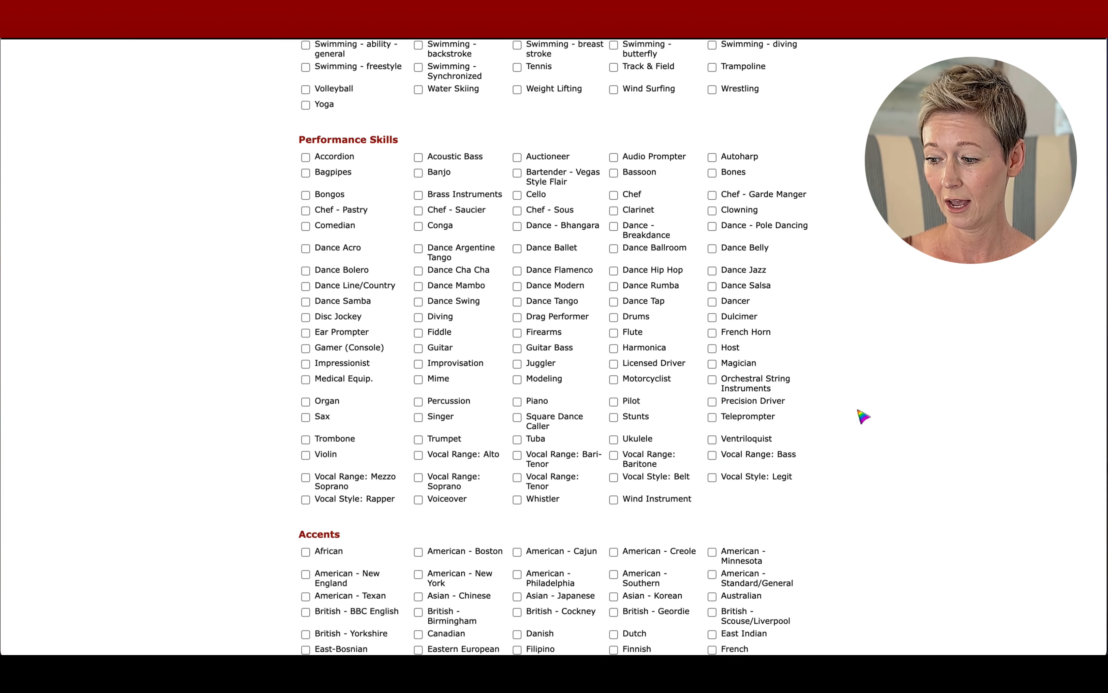
left_click(712, 477)
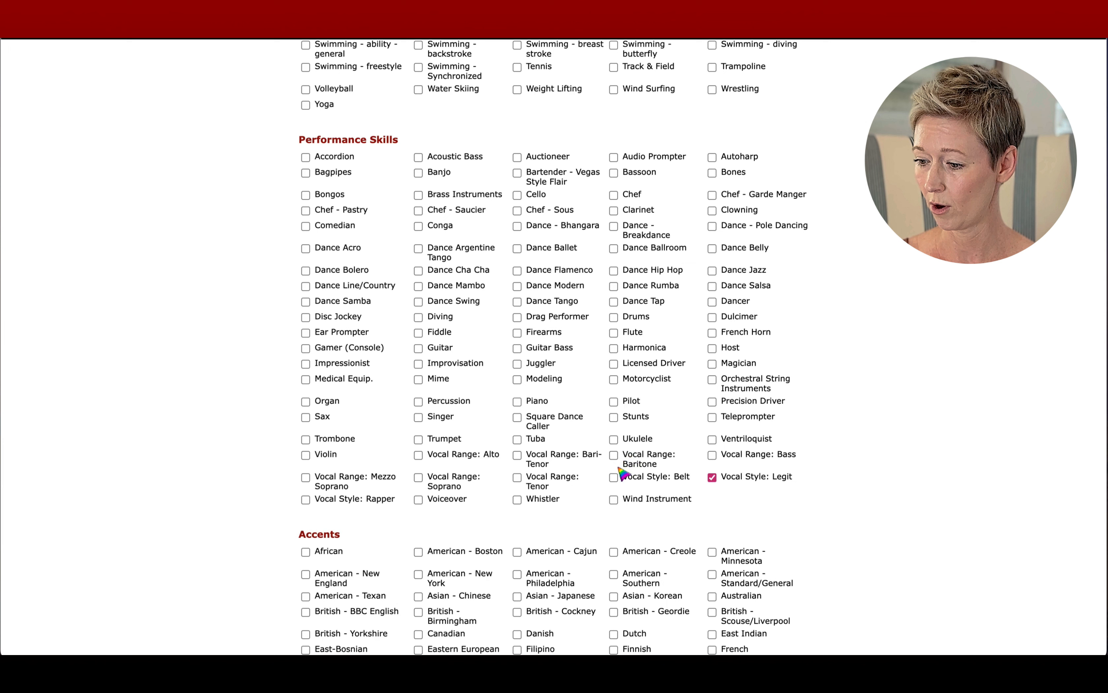
left_click(613, 477)
left_click(613, 455)
left_click(517, 477)
left_click(517, 455)
left_click(306, 455)
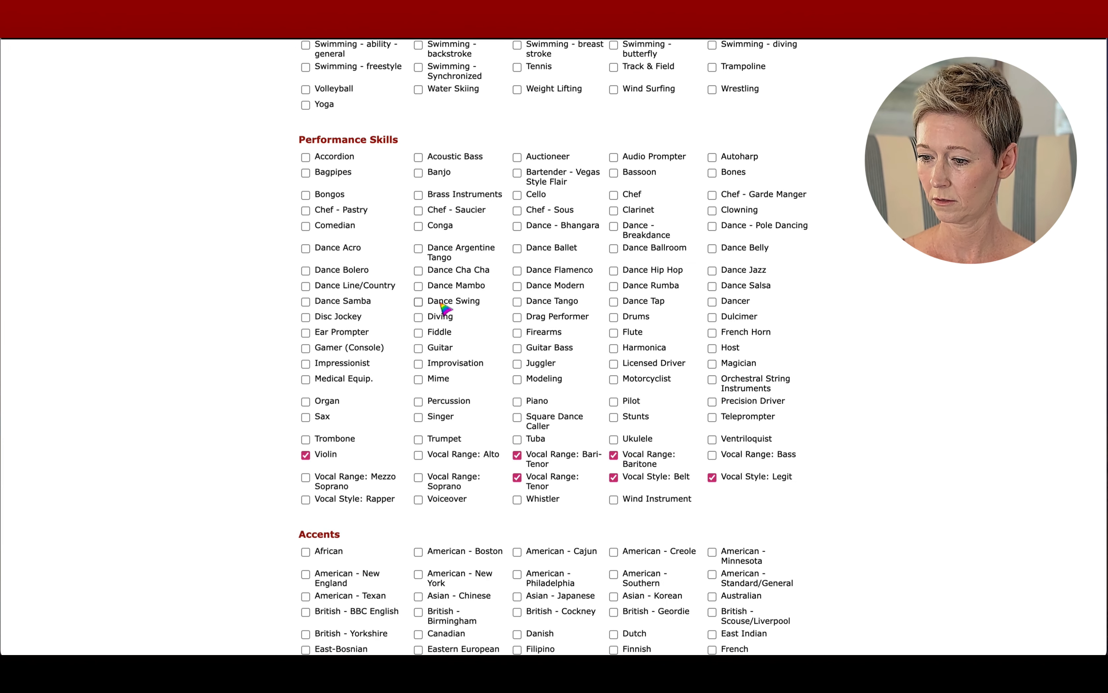
Select the accents American - Boston, American - New England and Spanish.
scroll(224, 370, "down", 9)
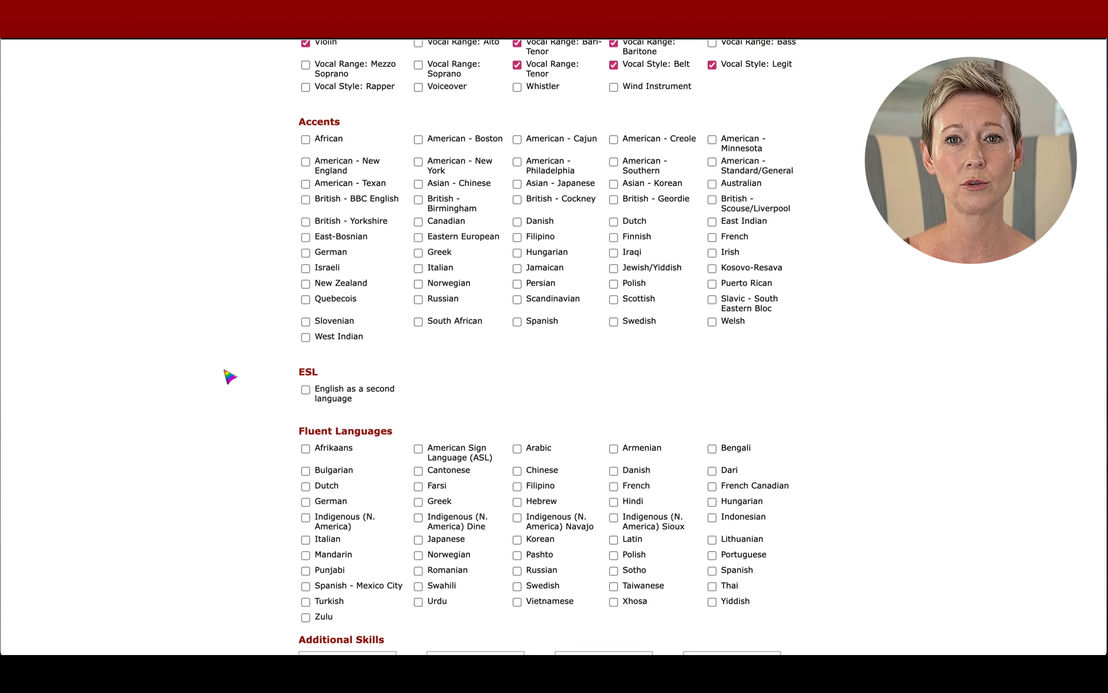
left_click(419, 139)
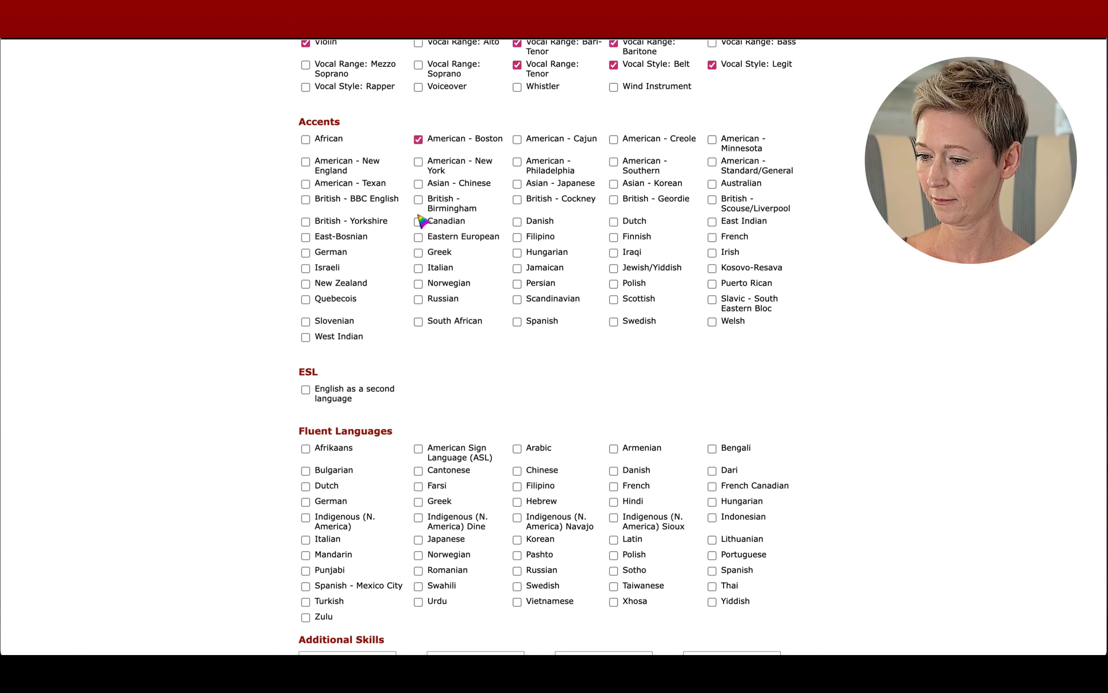
left_click(305, 162)
left_click(517, 322)
Mark Spanish as a fluent language in the profile.
scroll(866, 331, "down", 4)
scroll(872, 338, "down", 1)
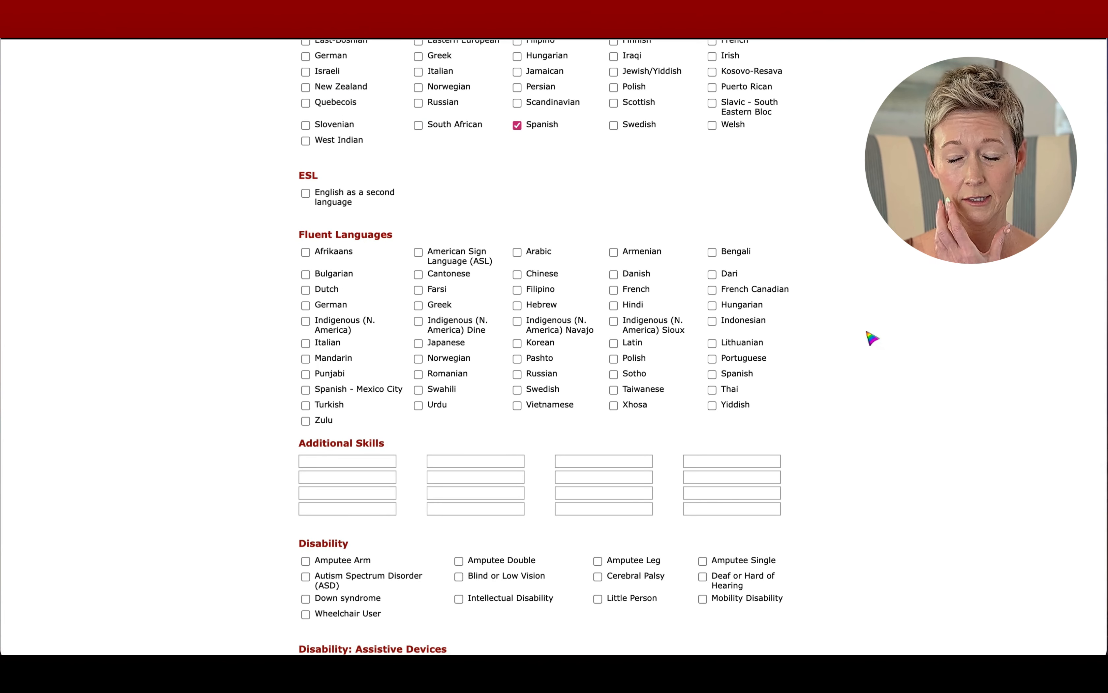
scroll(873, 339, "down", 5)
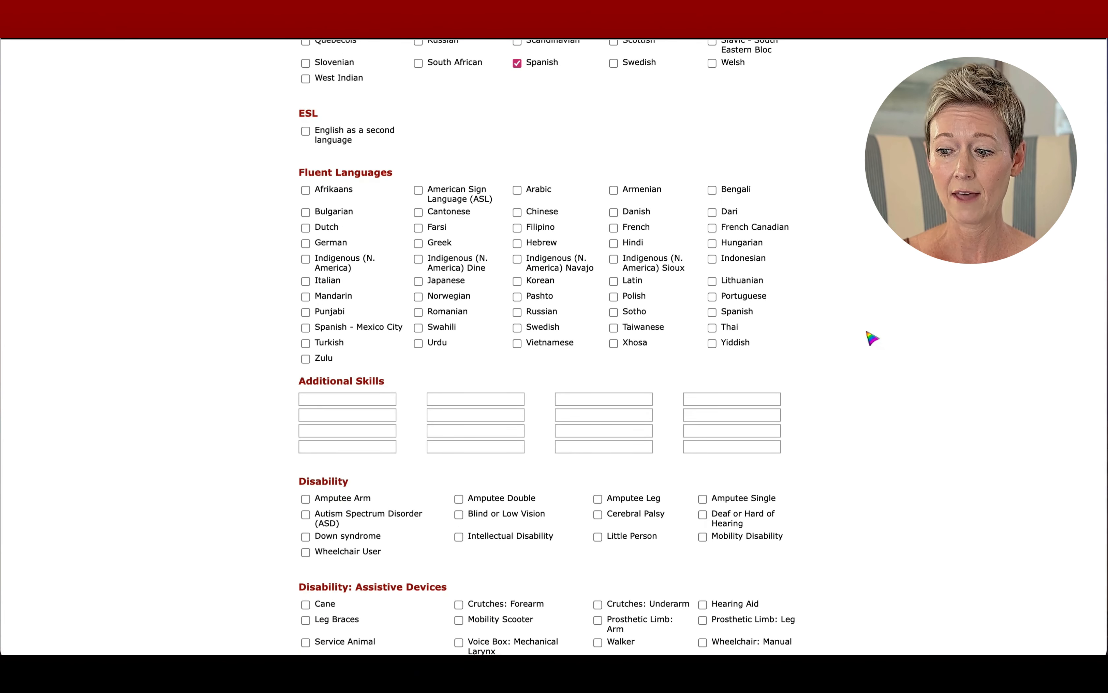
scroll(872, 338, "down", 1)
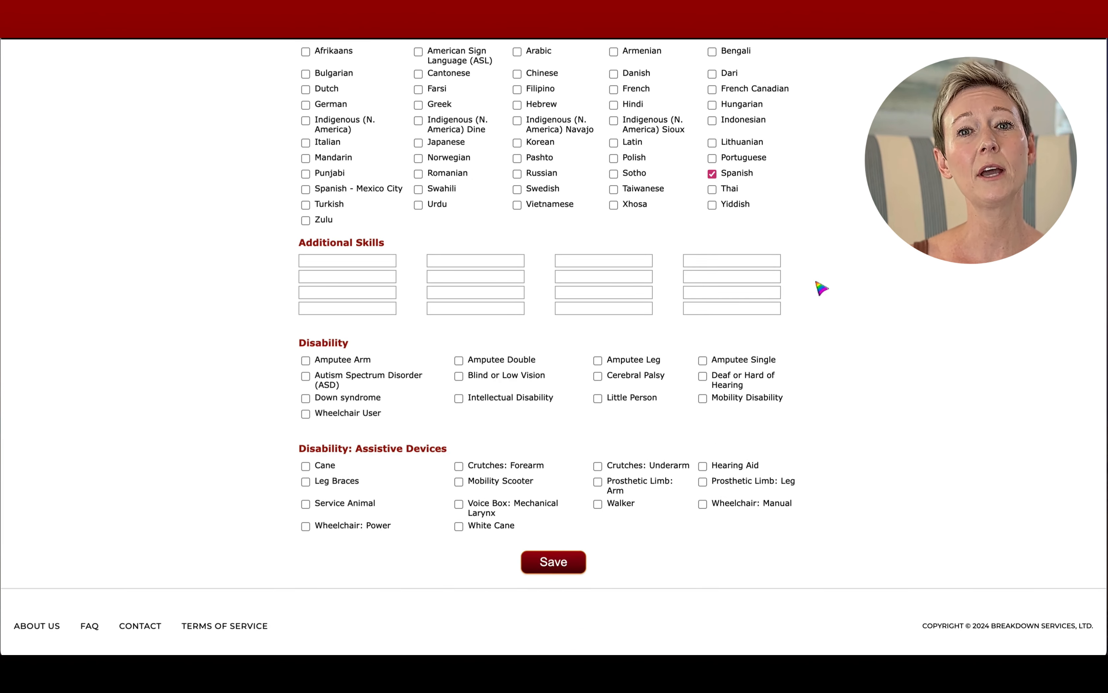
Add "Professor in Higher Ed" as the first additional skill and save the profile.
left_click(384, 263)
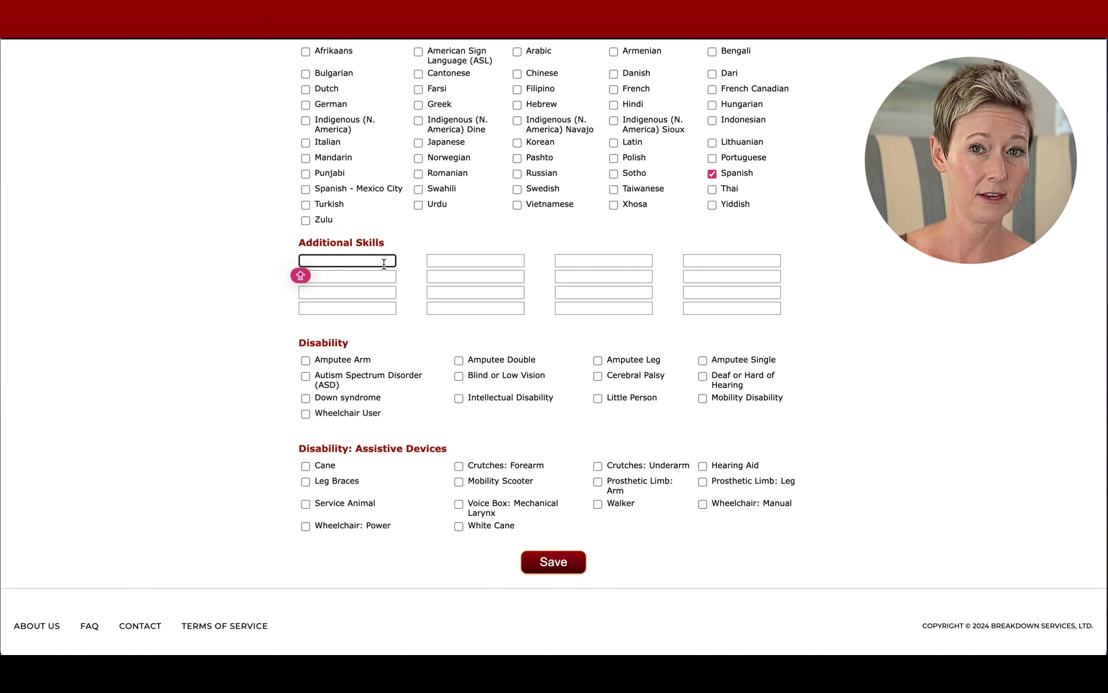
type("PROF")
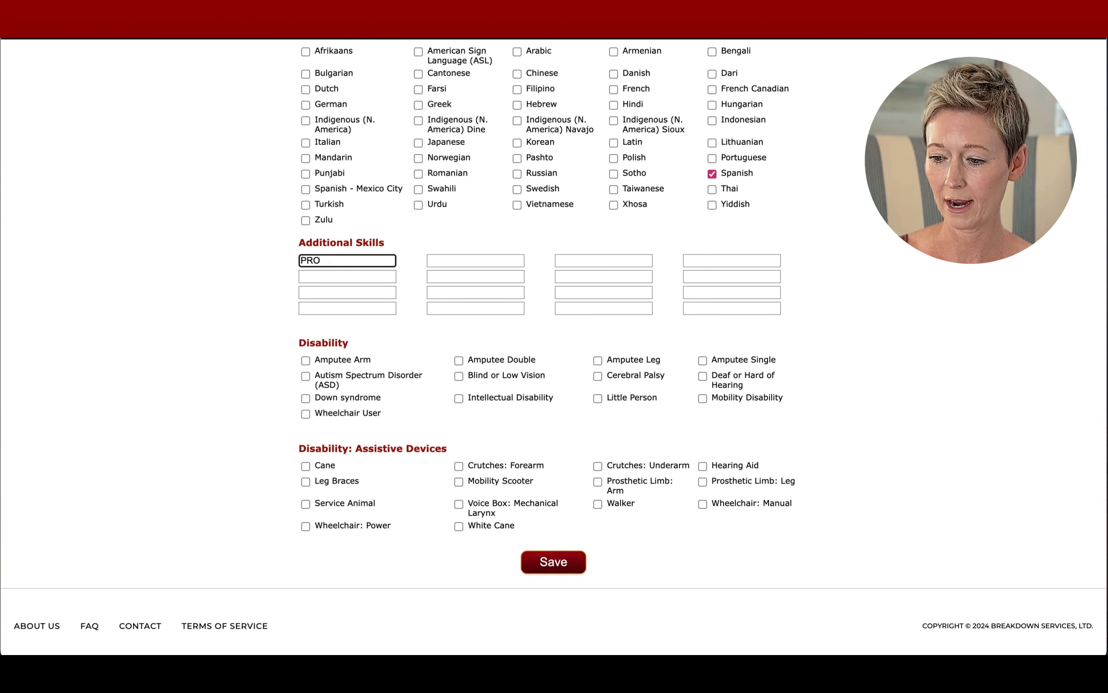
key("BackSpace")
key("BackSpace")
key("BackSpace")
key("BackSpace")
type("Profes")
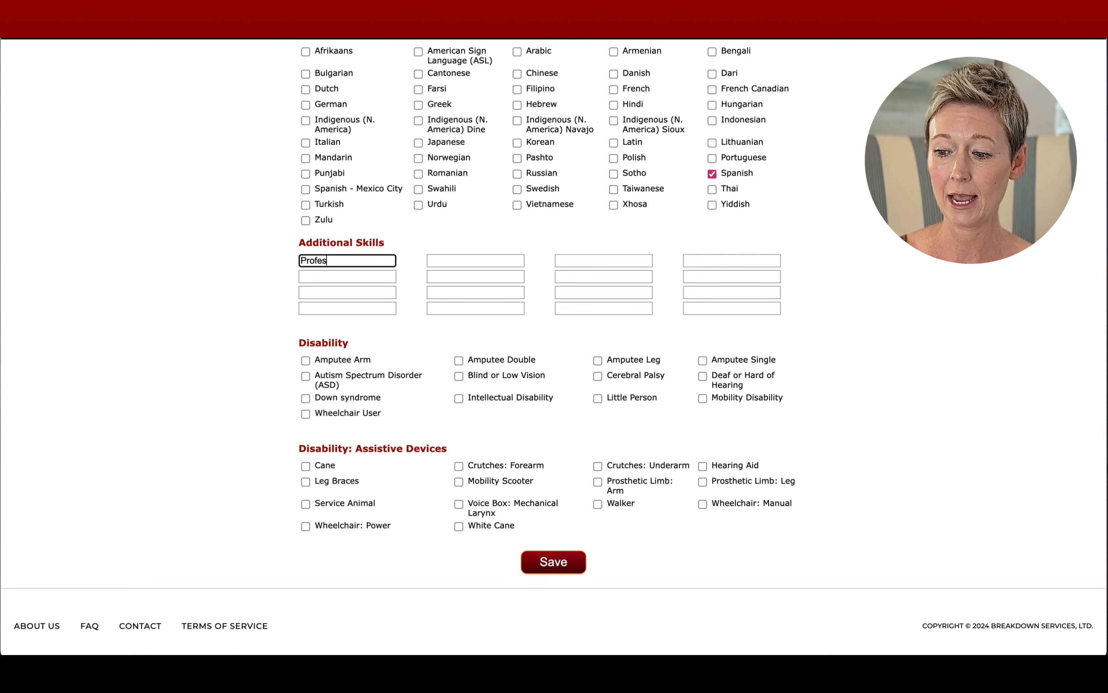
type("sor in Higher Ed")
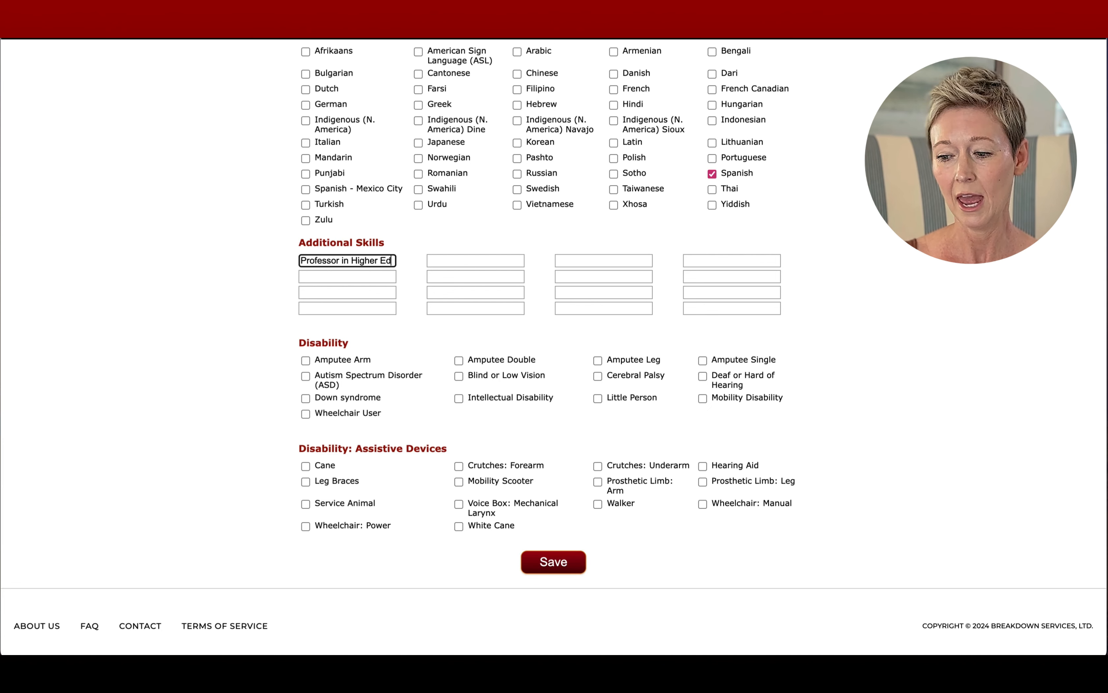
left_click(355, 278)
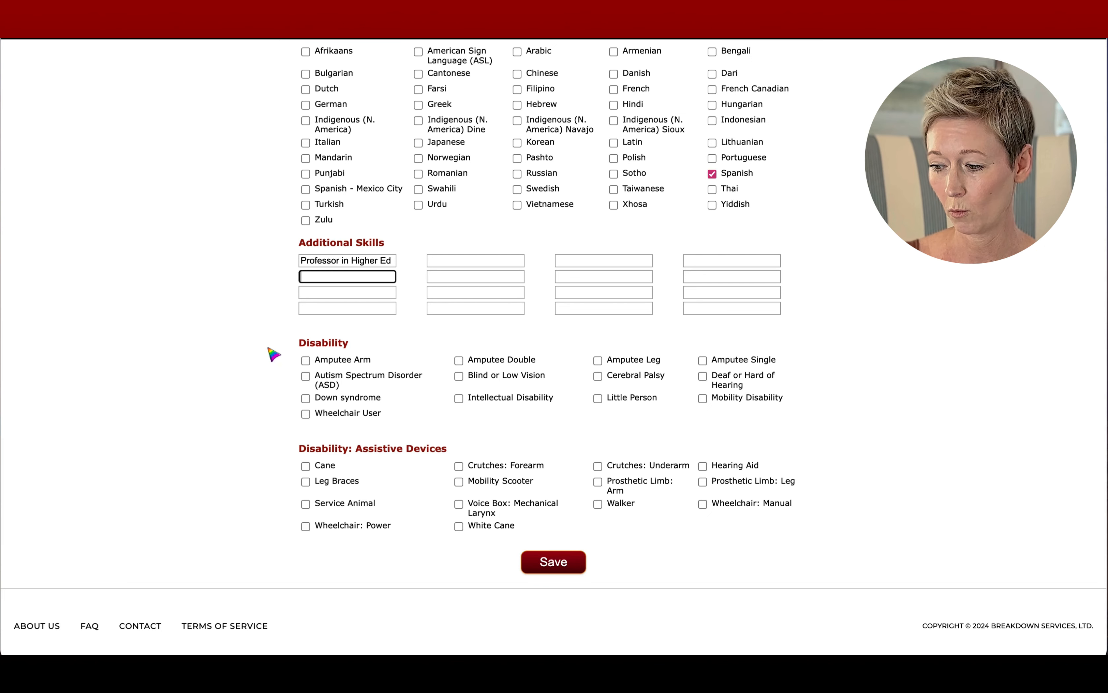
left_click(555, 561)
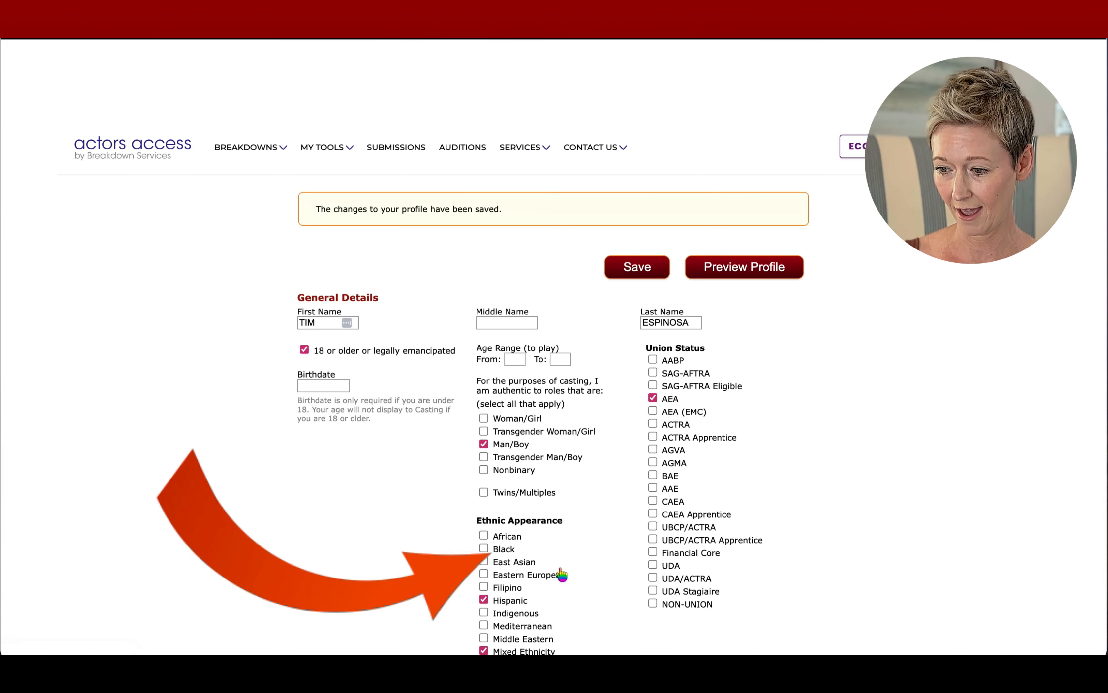
scroll(877, 454, "down", 15)
scroll(877, 453, "down", 20)
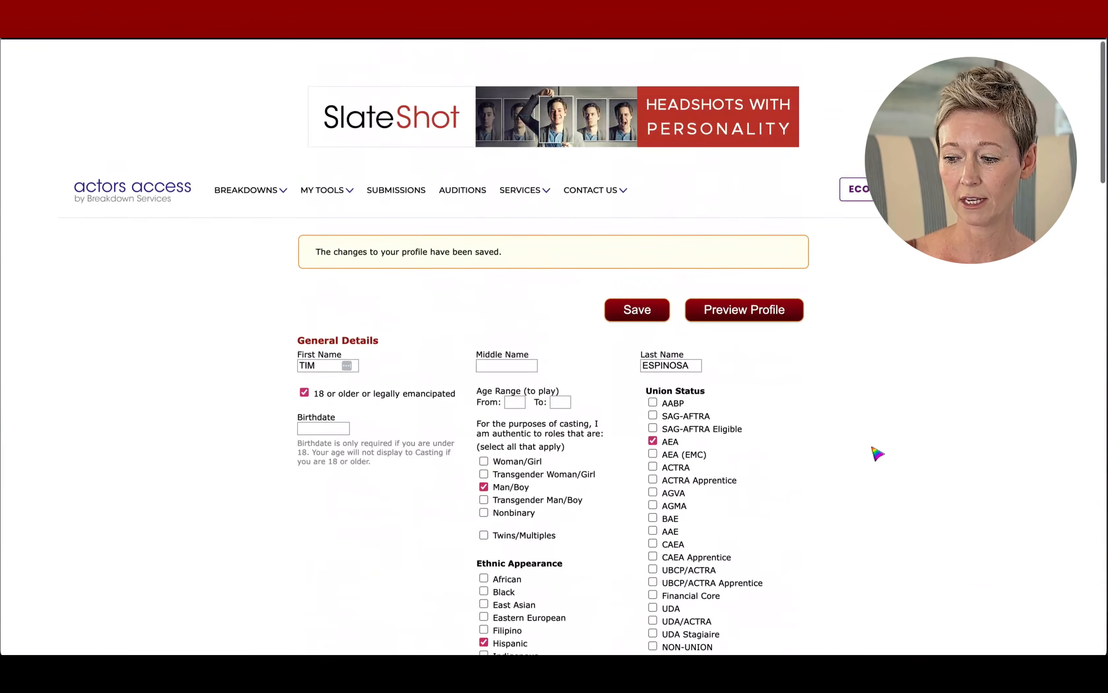
Preview the actor profile, look through its Résumé, Size Card and Photos sections, and close the preview.
scroll(728, 274, "down", 1)
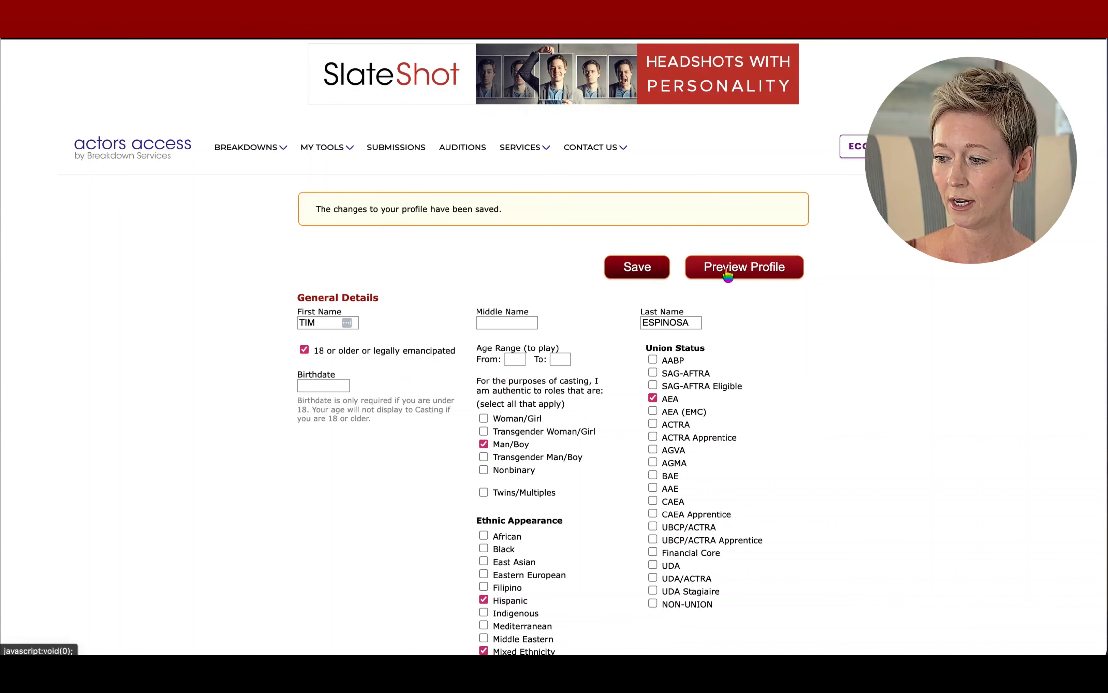
left_click(747, 269)
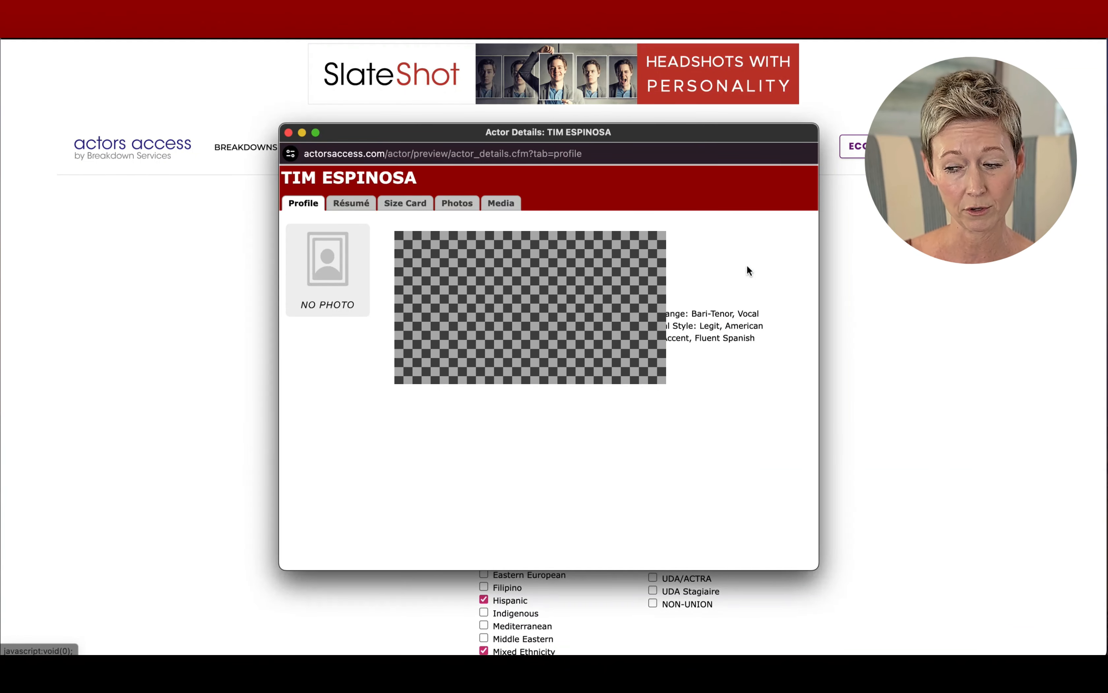
left_click(348, 205)
left_click(413, 206)
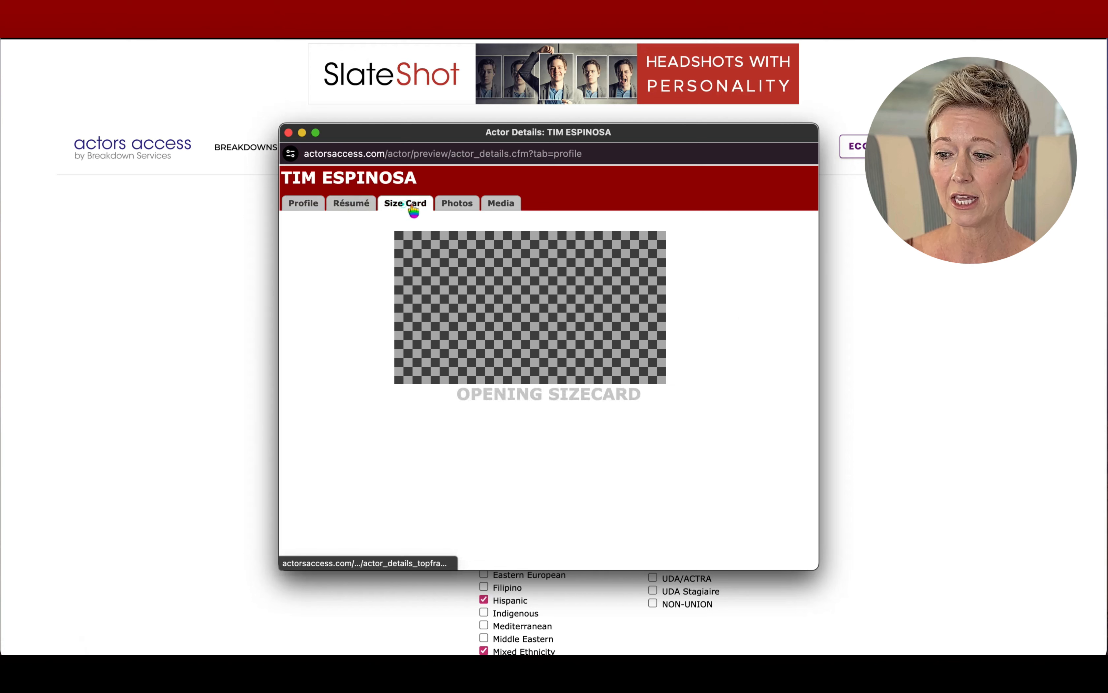
left_click(458, 206)
left_click(288, 132)
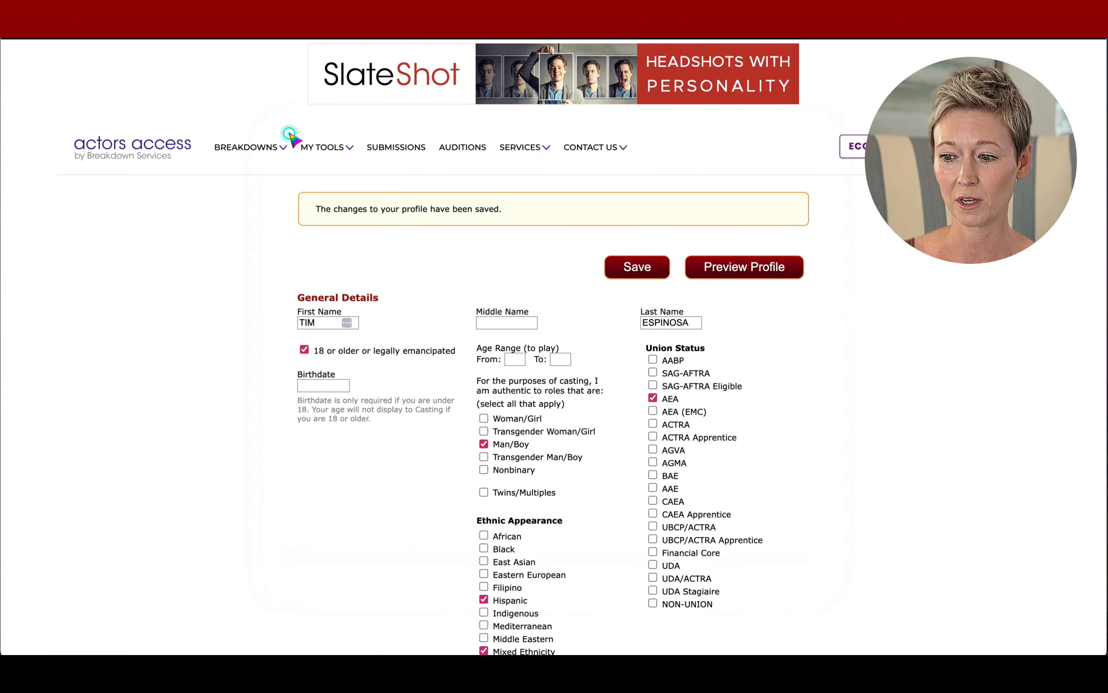
Open the Résumé section of the profile and enter "Theatre" in the first row as a header.
mouse_move(309, 146)
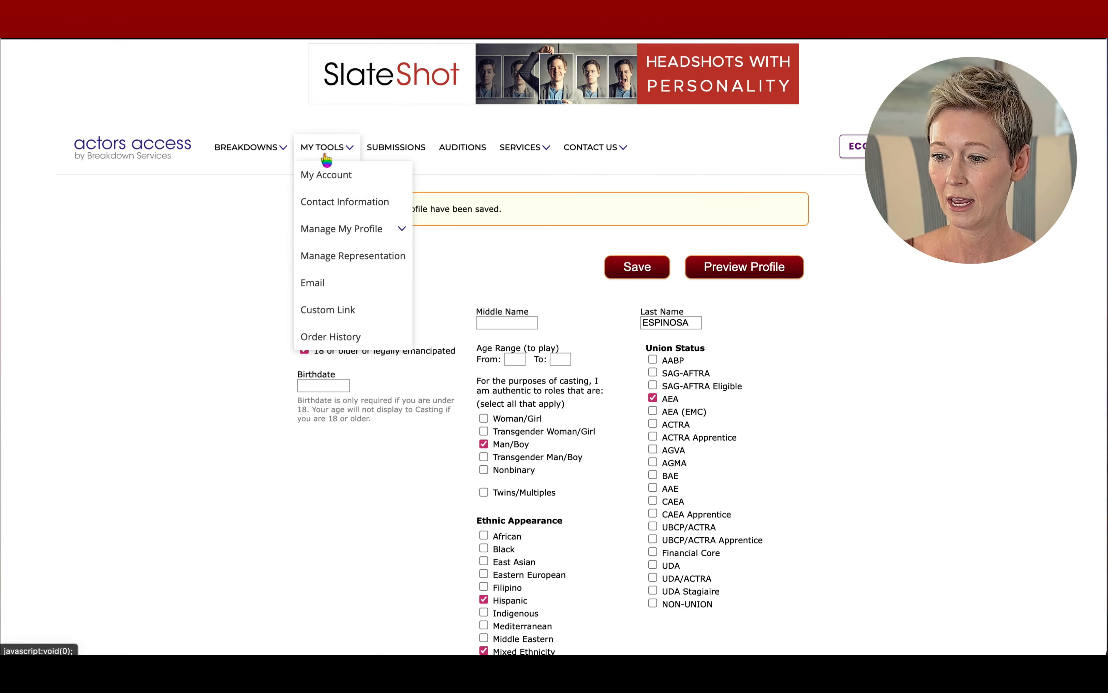
mouse_move(339, 231)
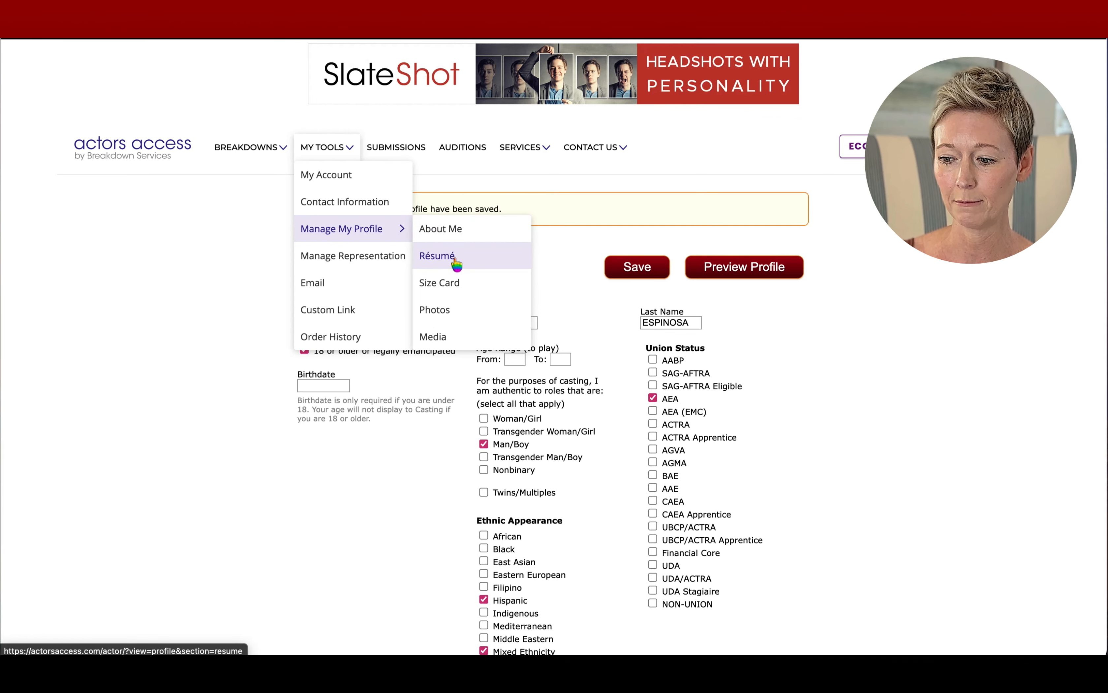
left_click(437, 255)
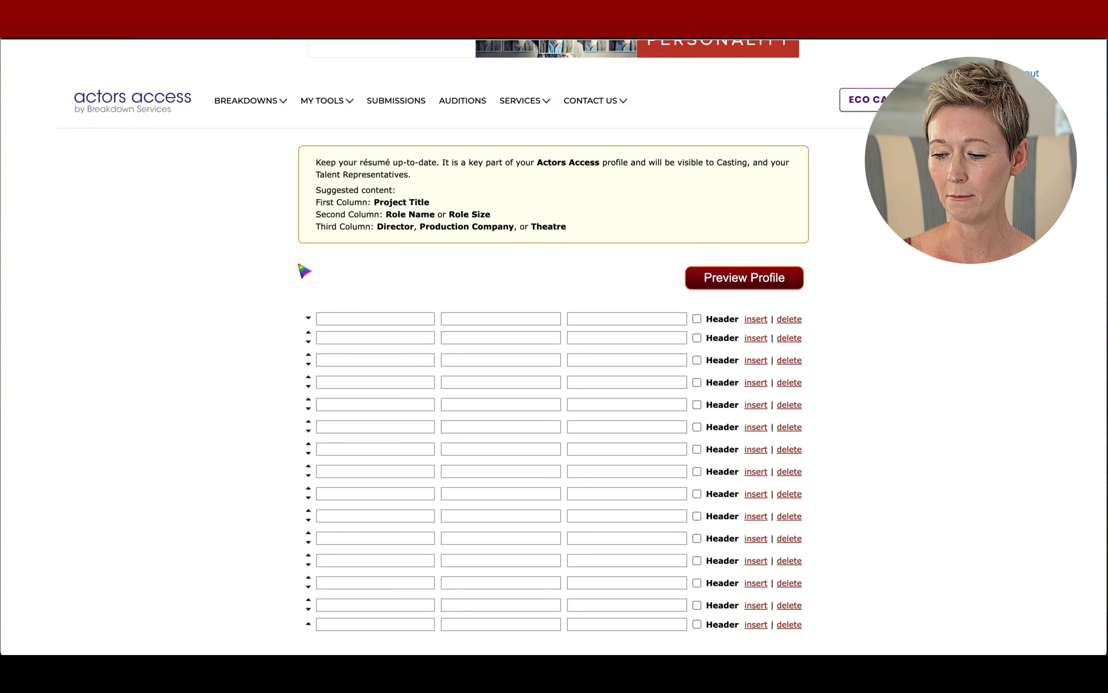
left_click(400, 320)
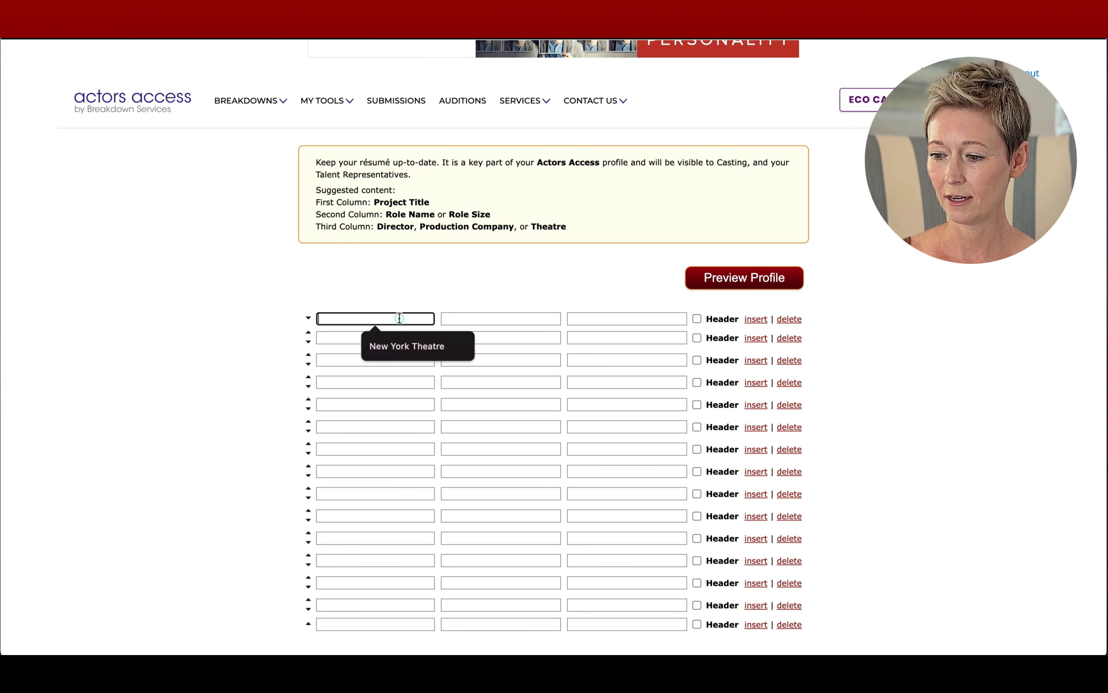
type("Th")
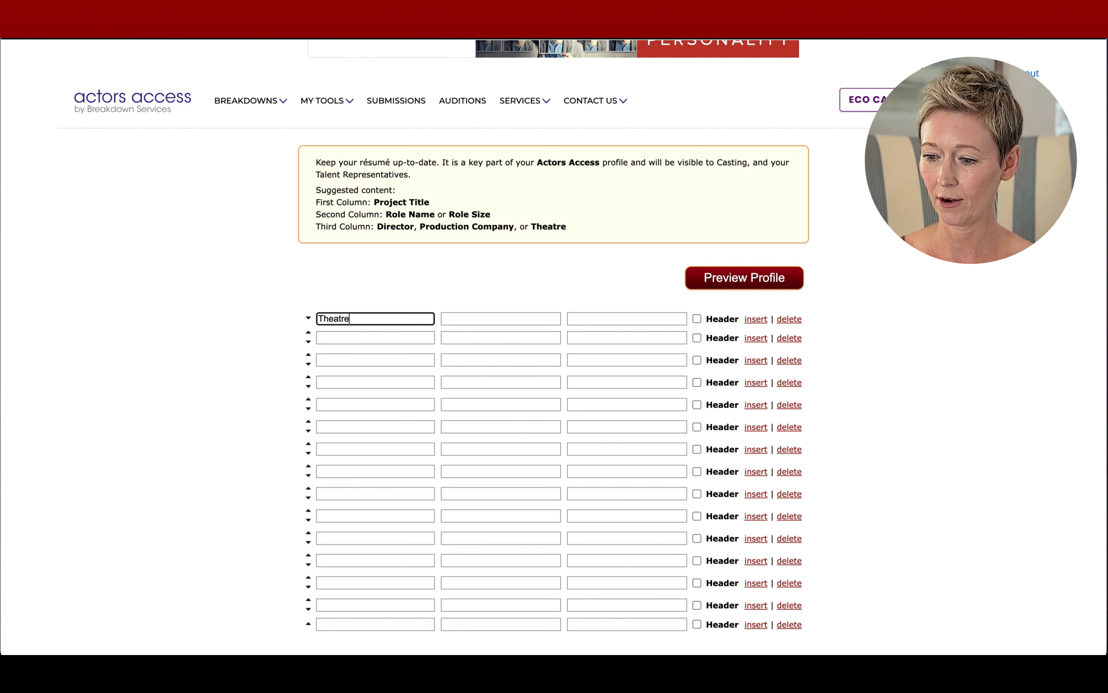
type("eatre")
left_click(696, 319)
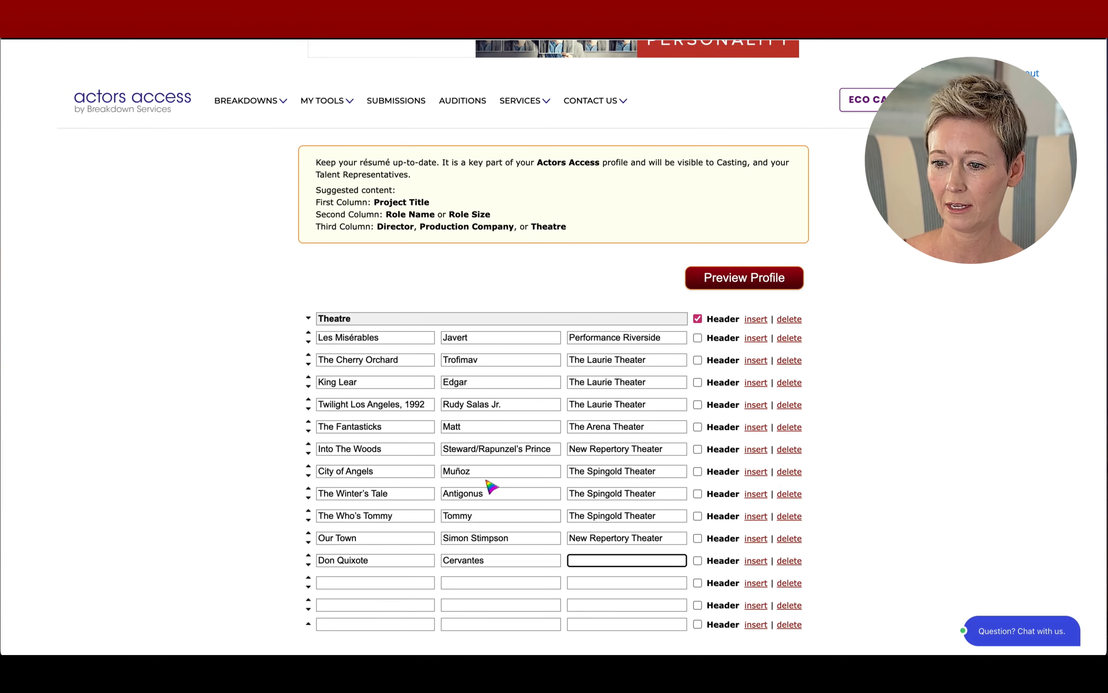
Set Don Quixote's theatre to "Double Edge Theater Co." and copy "We Foxes (by Ryan Scott Oliver)" from the Google Docs résumé as the next title.
type("Double Edge Theater Co.")
left_click(401, 583)
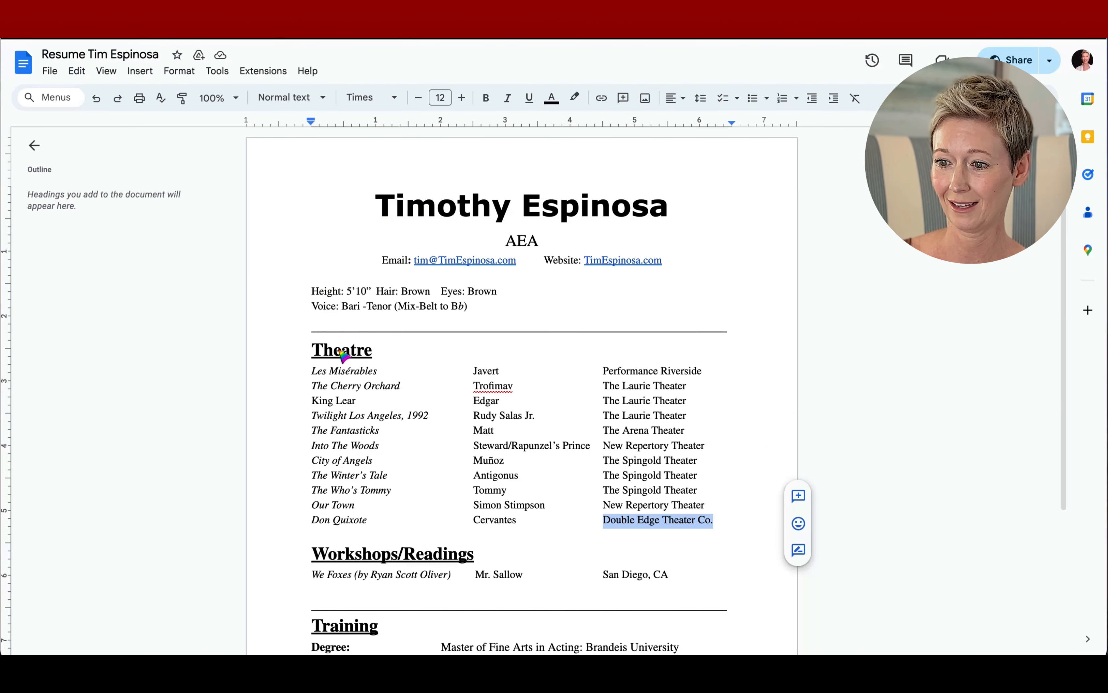
scroll(342, 355, "down", 1)
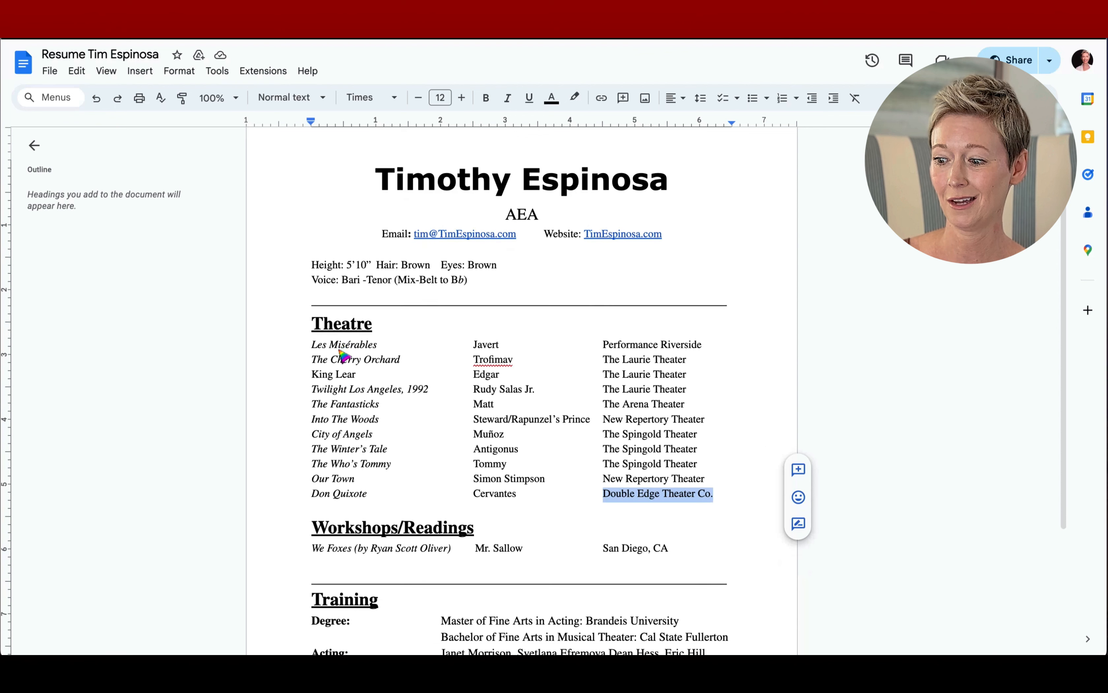
left_click_drag(308, 548, 454, 553)
key("super+c")
key("super+Tab")
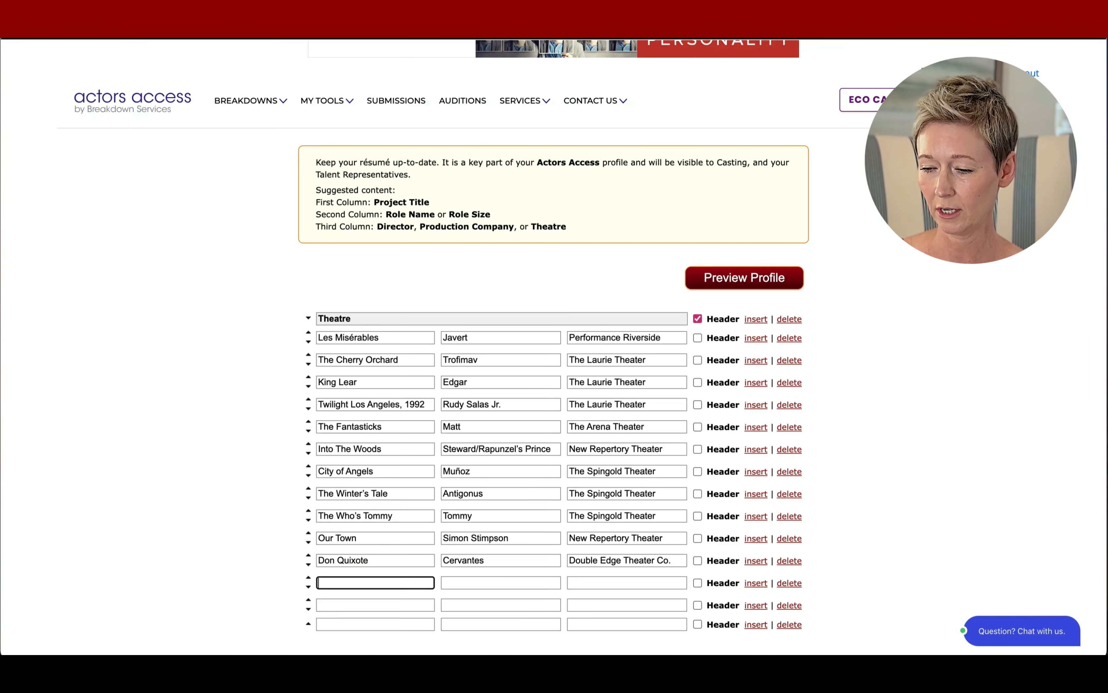
key("super+v")
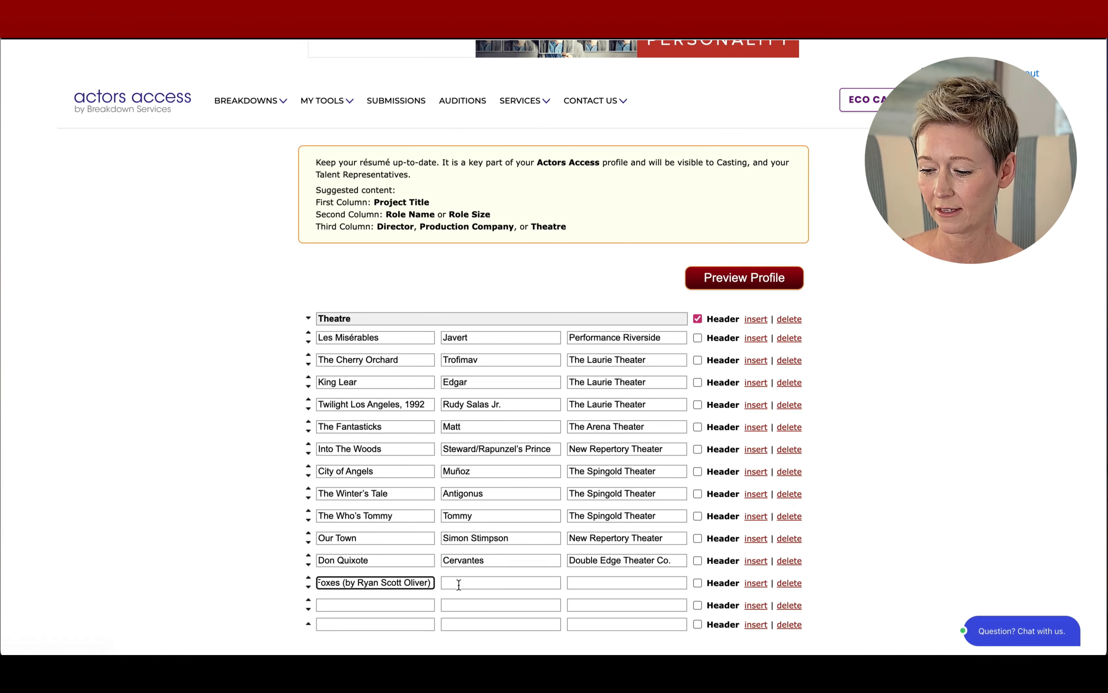
Copy the role "Mr. Sallow" from the Google Docs résumé into the second column of the We Foxes row.
left_click(458, 583)
key("super+Tab")
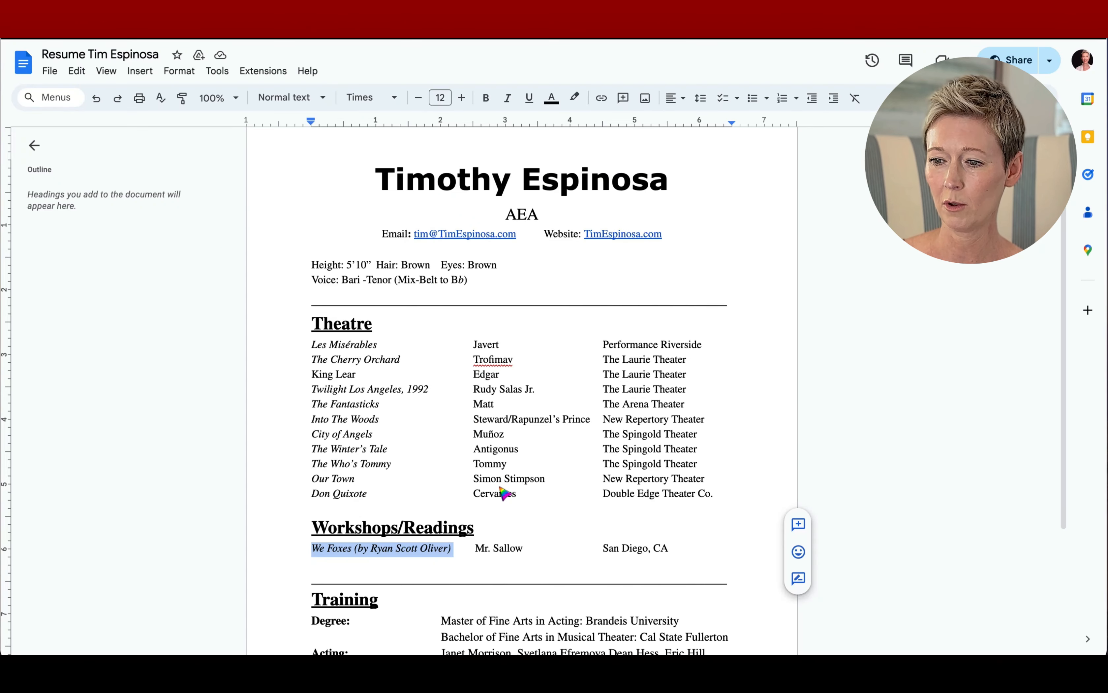
left_click_drag(527, 548, 475, 554)
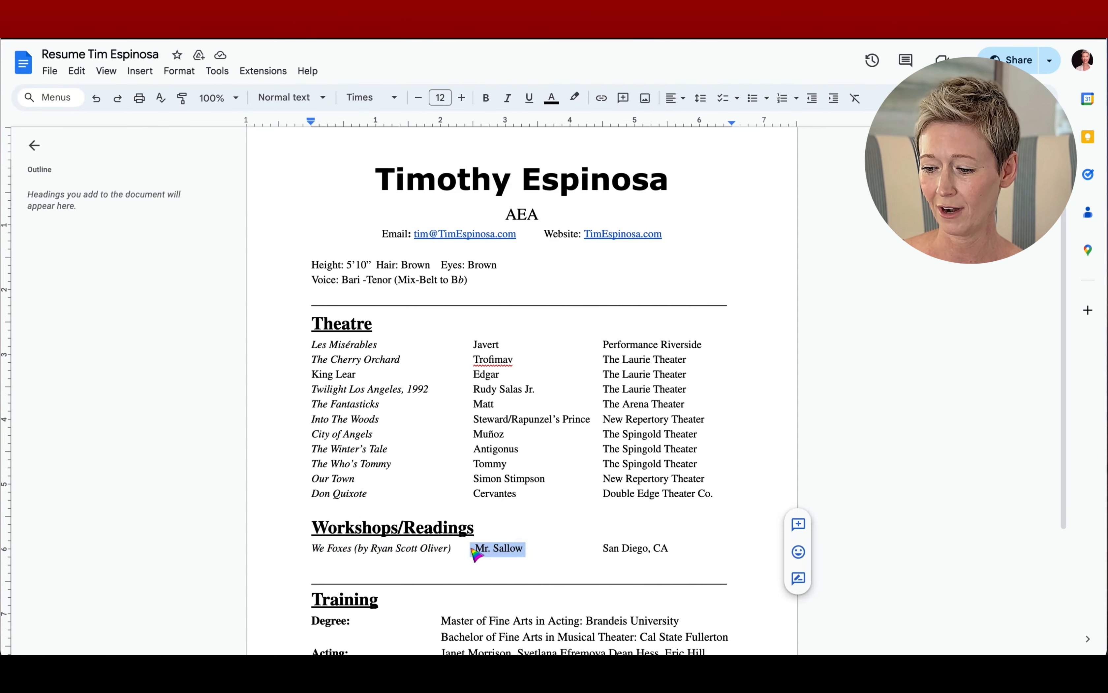
key("super+c")
key("super+Tab")
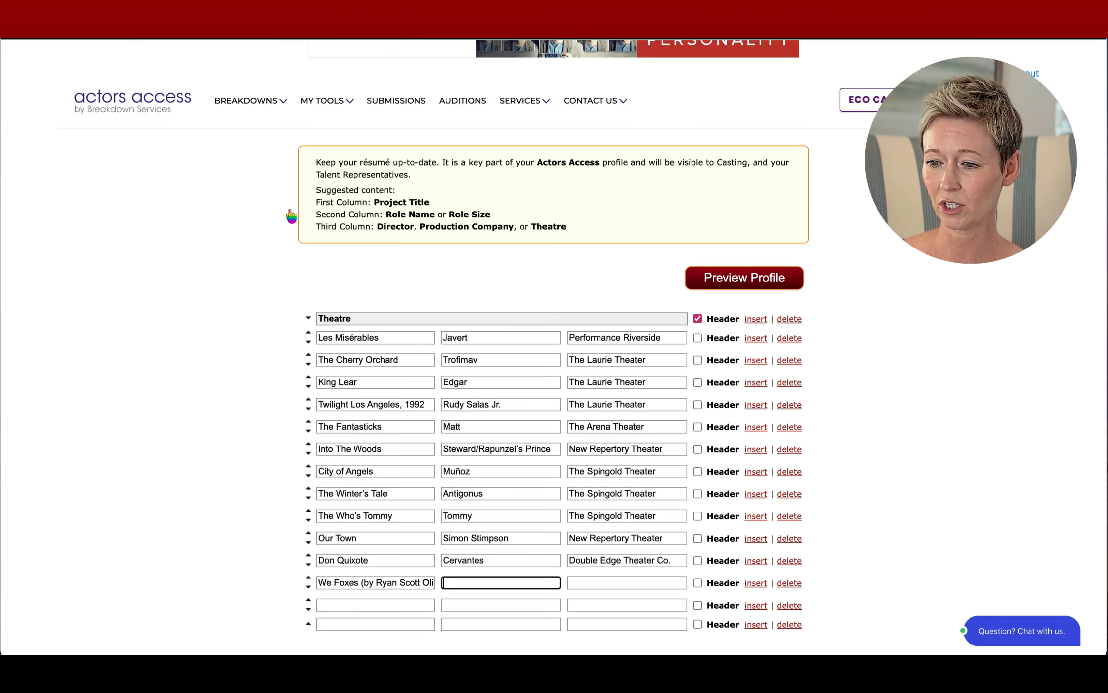
key("super+v")
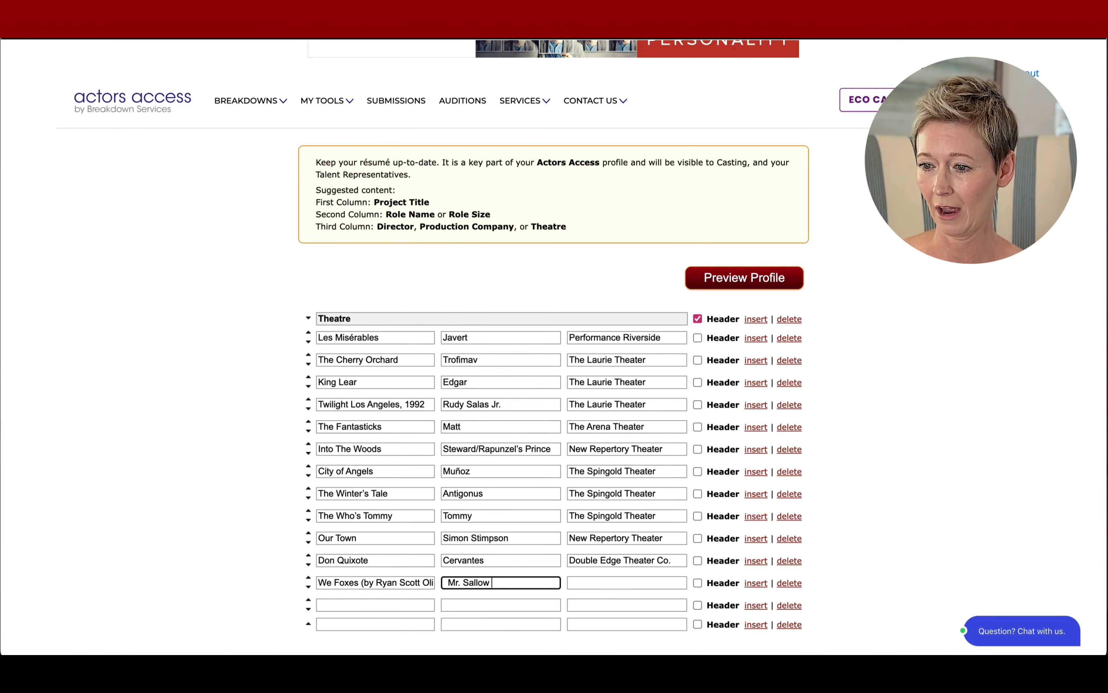
Copy "San Diego, CA" from the Google Docs résumé into the third column of the We Foxes row.
key("super+Tab")
left_click_drag(672, 548, 607, 553)
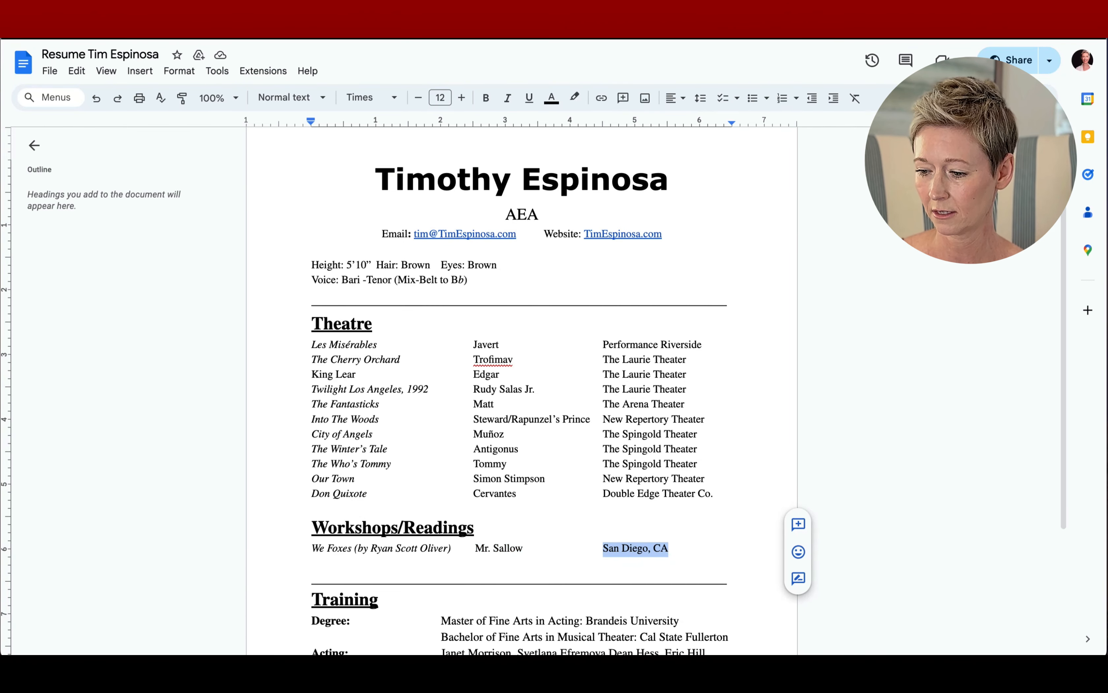
key("super+c")
key("super+Tab")
left_click(608, 583)
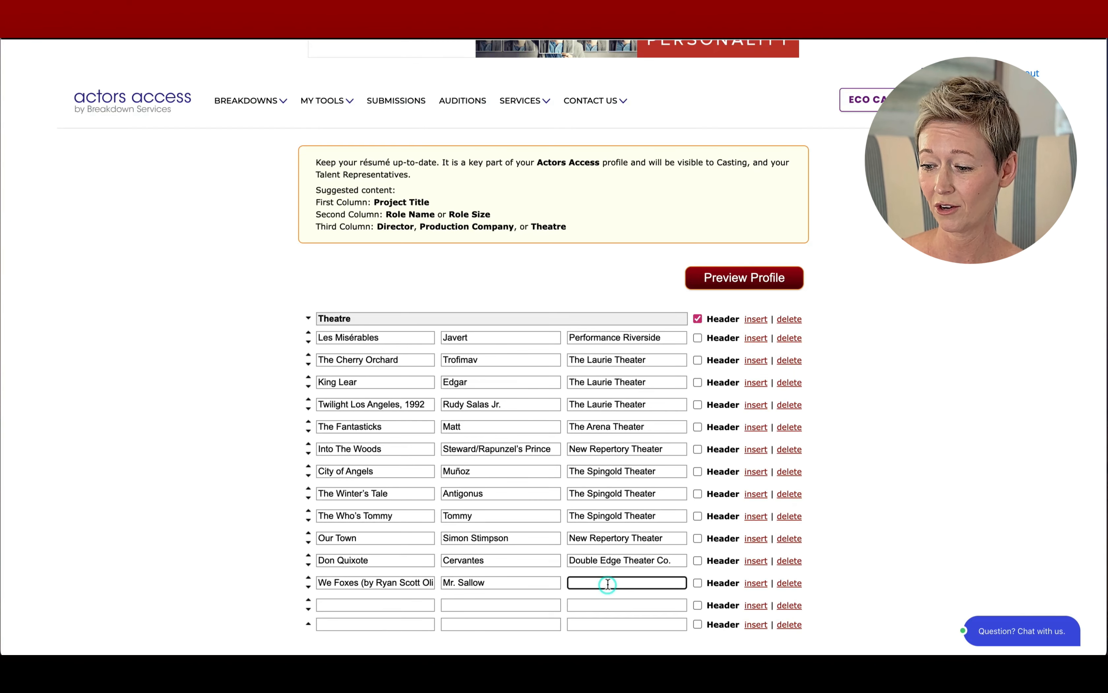
key("super+v")
key("super+Tab")
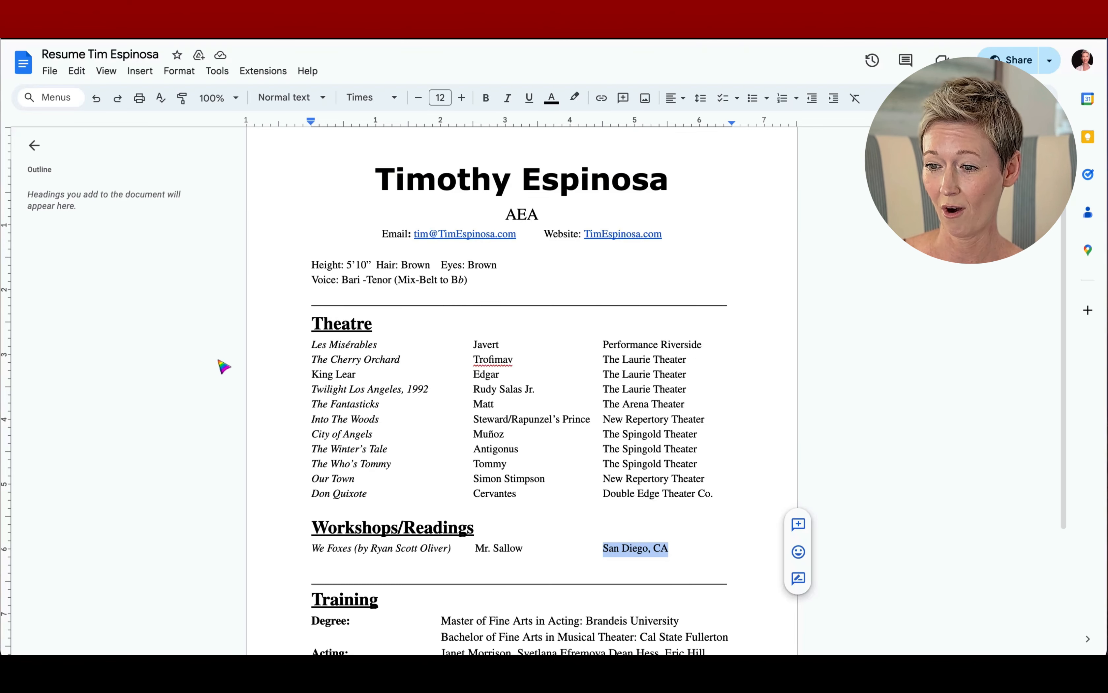
scroll(223, 367, "down", 3)
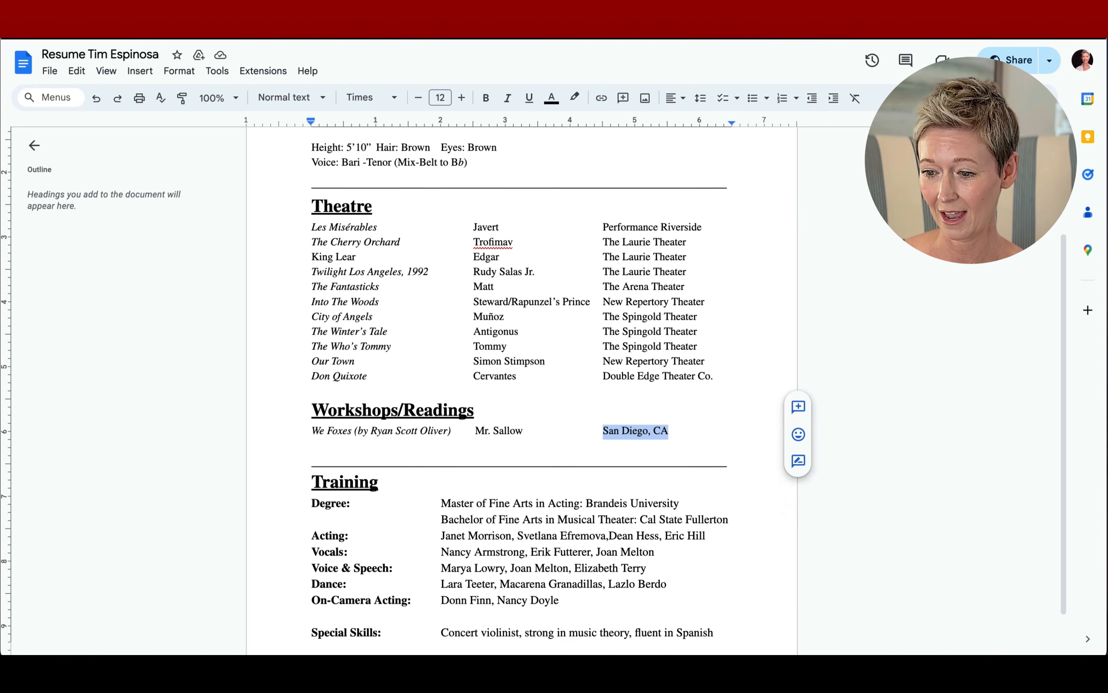
key("super+Tab")
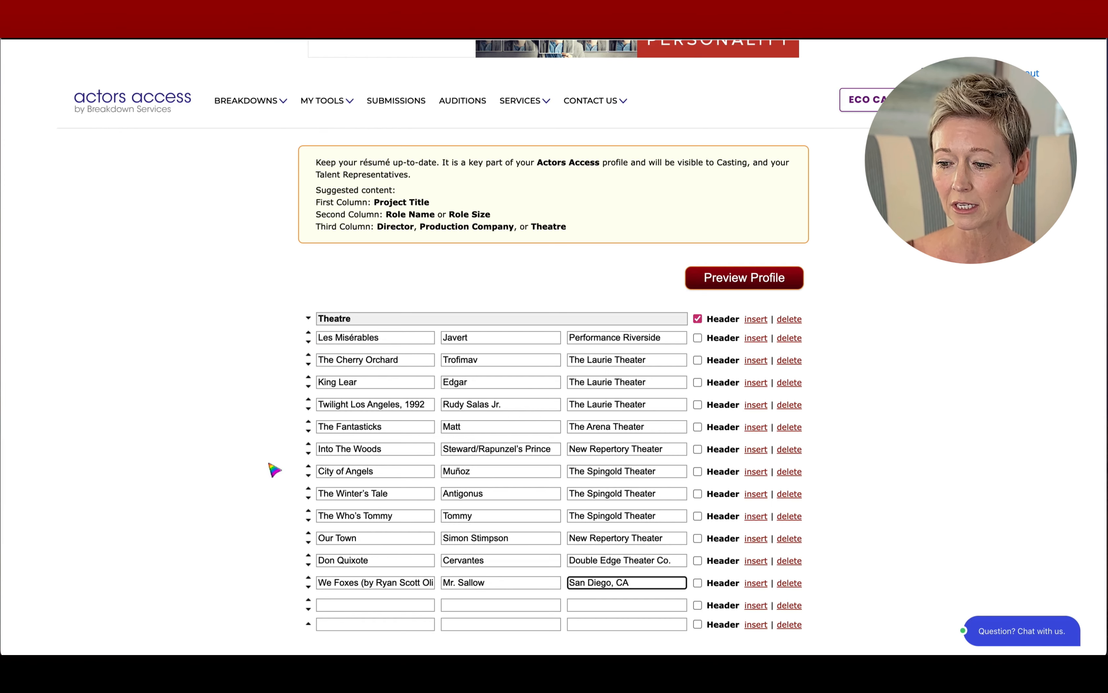
Move the Into The Woods credit up to directly below Les Misérables.
scroll(274, 469, "down", 1)
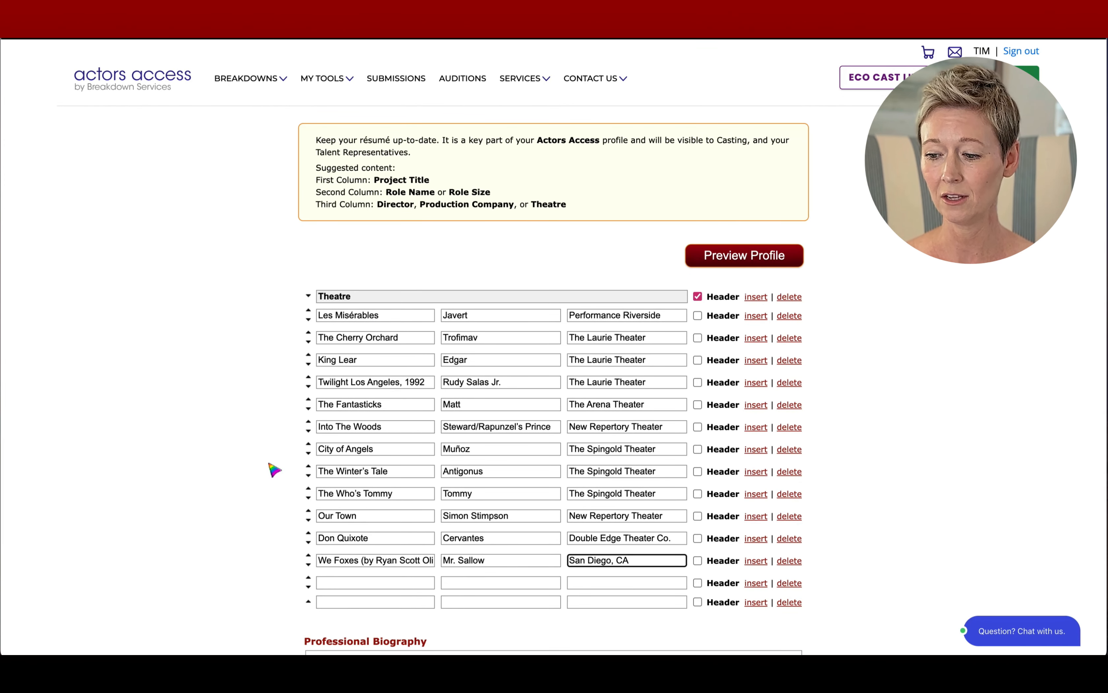
left_click(308, 421)
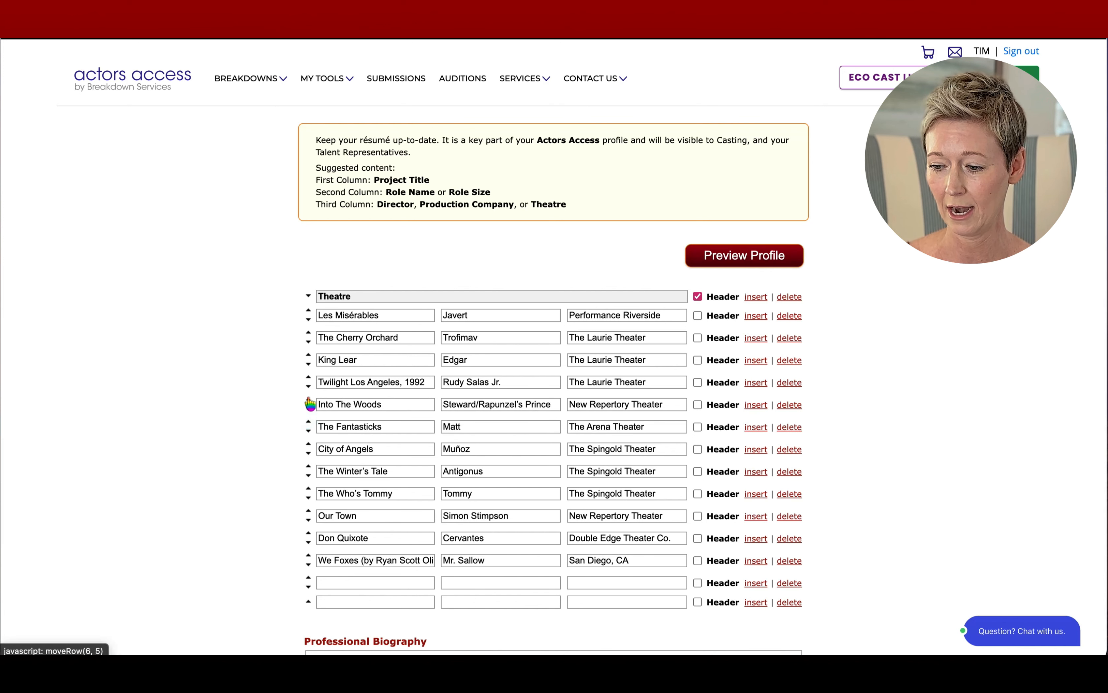
left_click(309, 401)
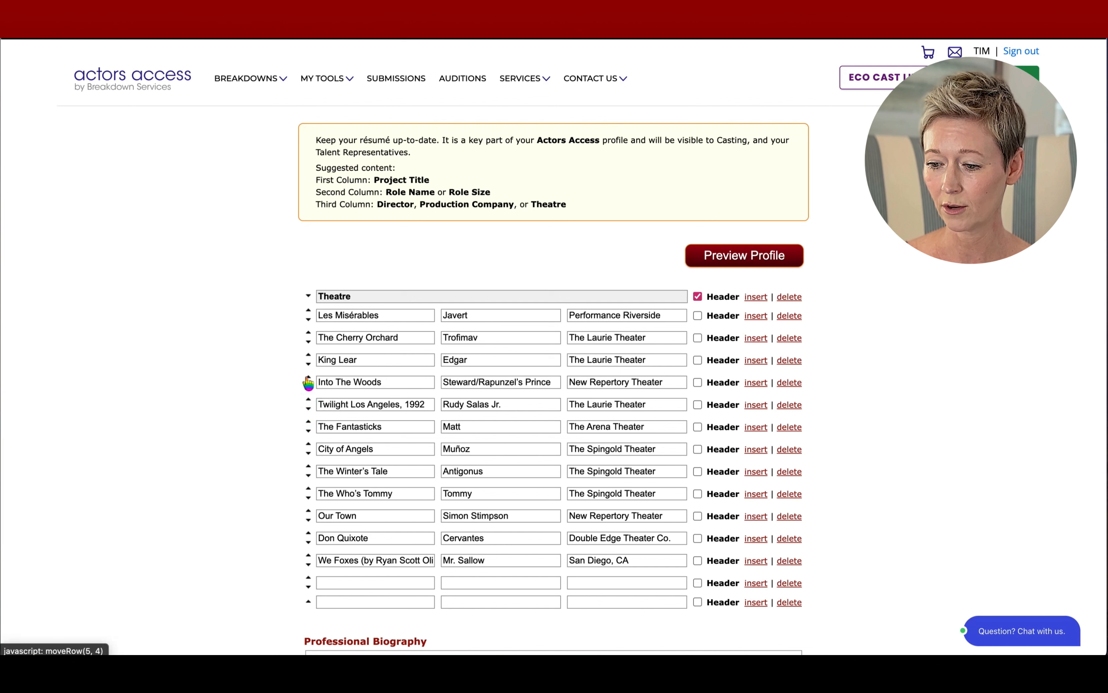
left_click(308, 381)
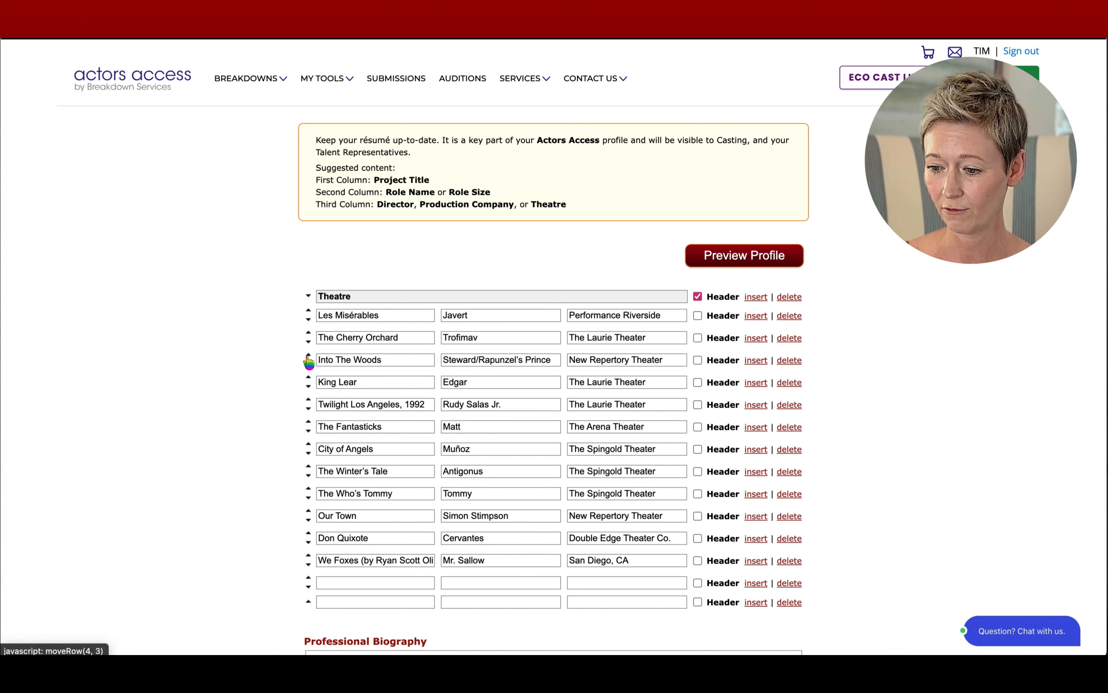
left_click(308, 359)
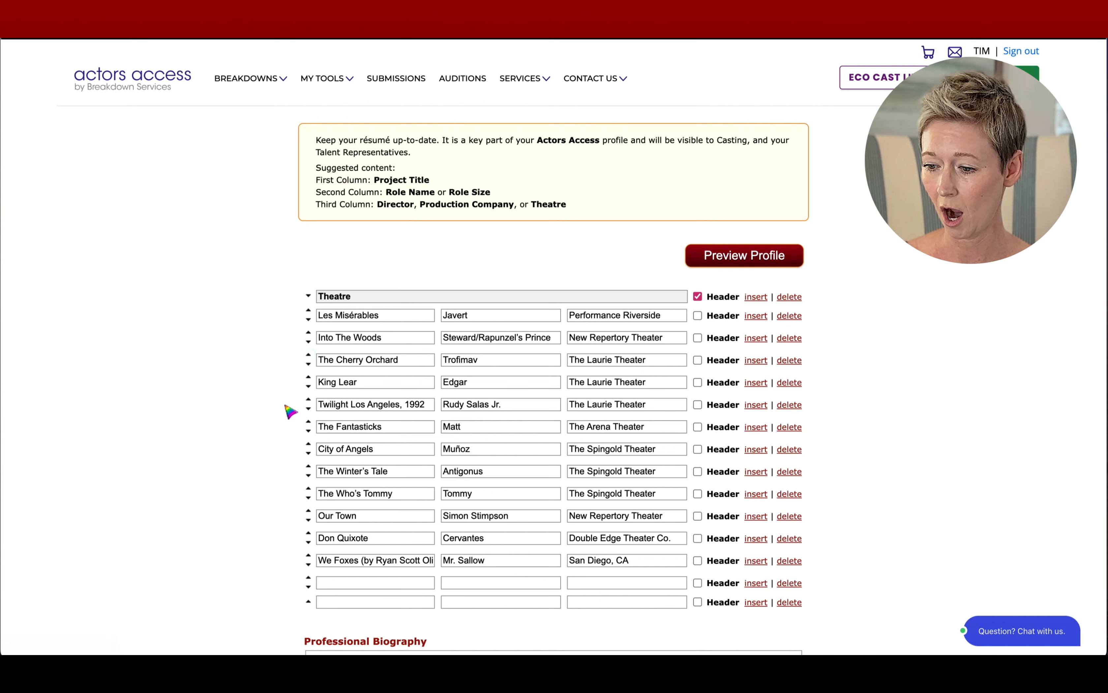
Move The Fantasticks credit down to directly below The Who's Tommy.
left_click(308, 443)
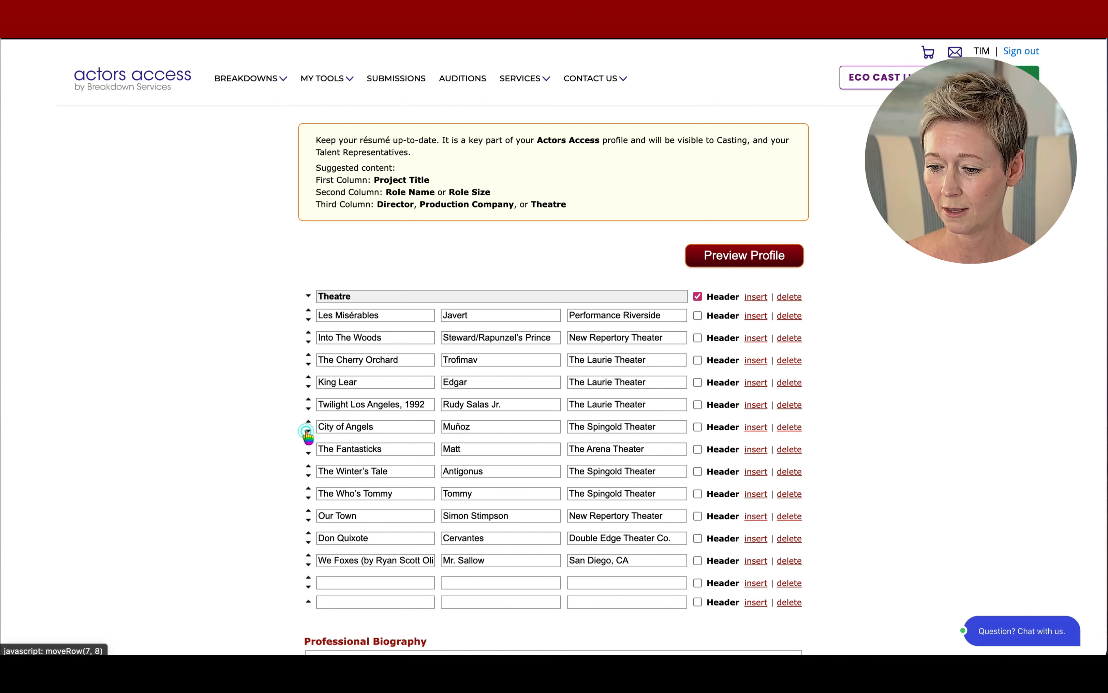
left_click(308, 455)
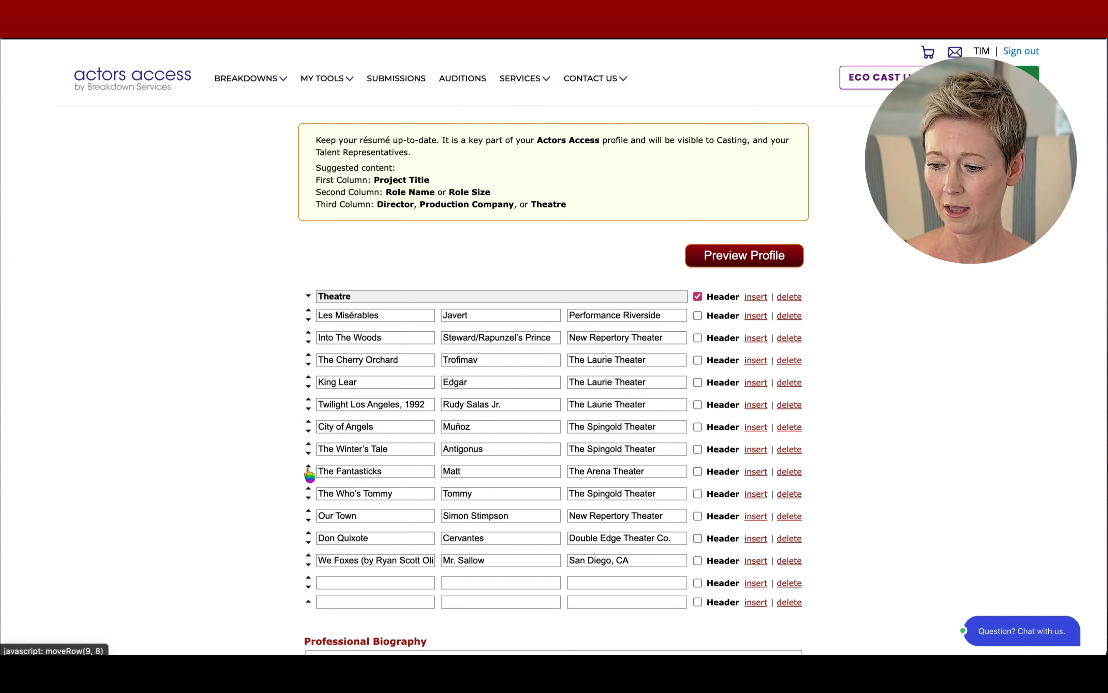
left_click(309, 489)
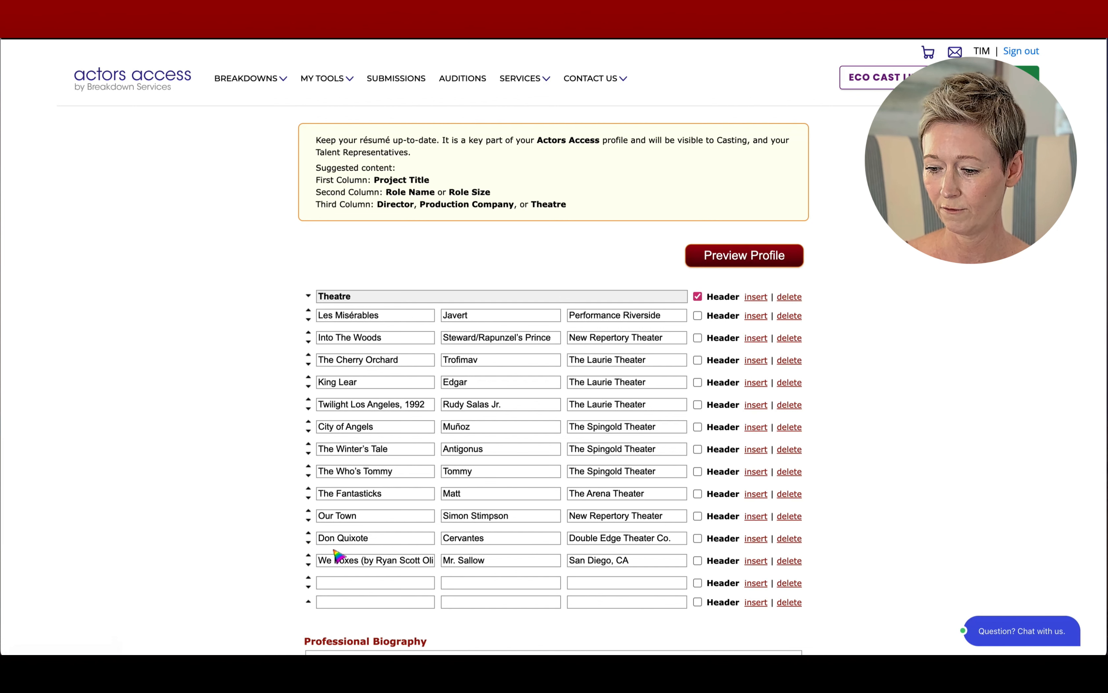
Add a "Workshops" header row and move it directly above the We Foxes credit.
left_click(338, 582)
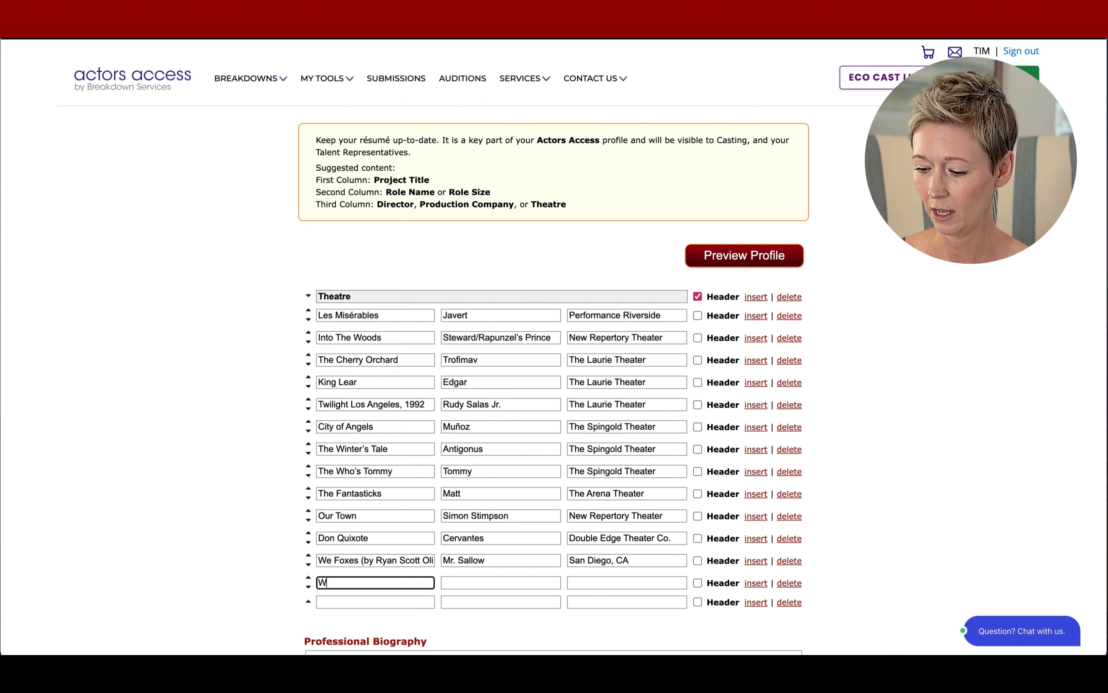
left_click(698, 582)
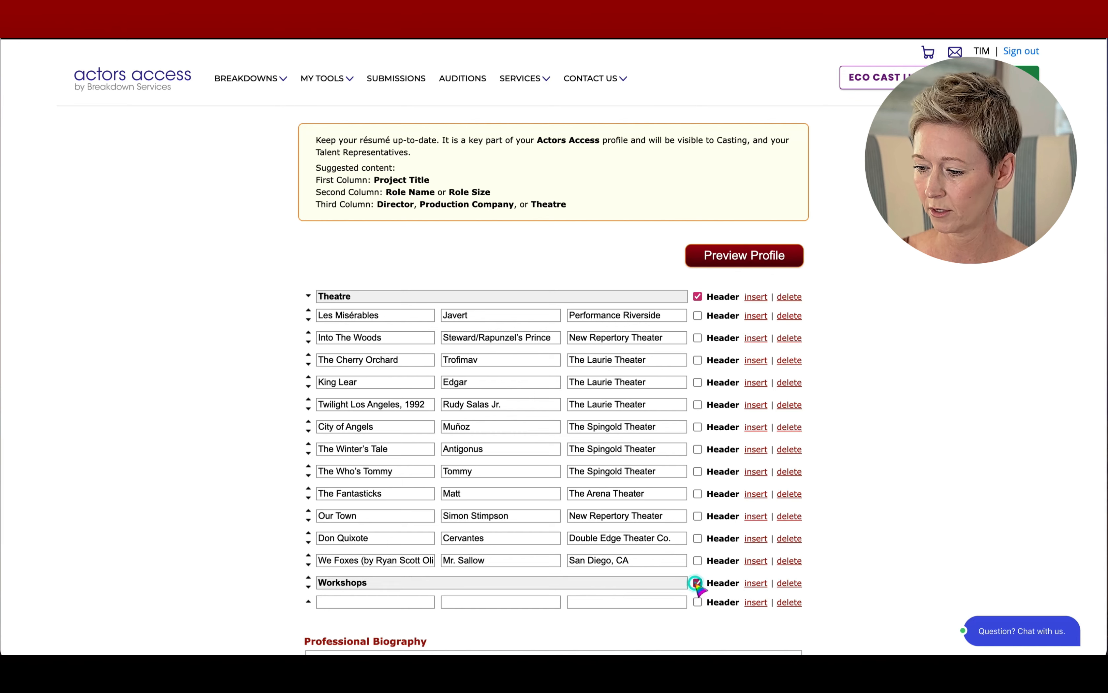
left_click(308, 578)
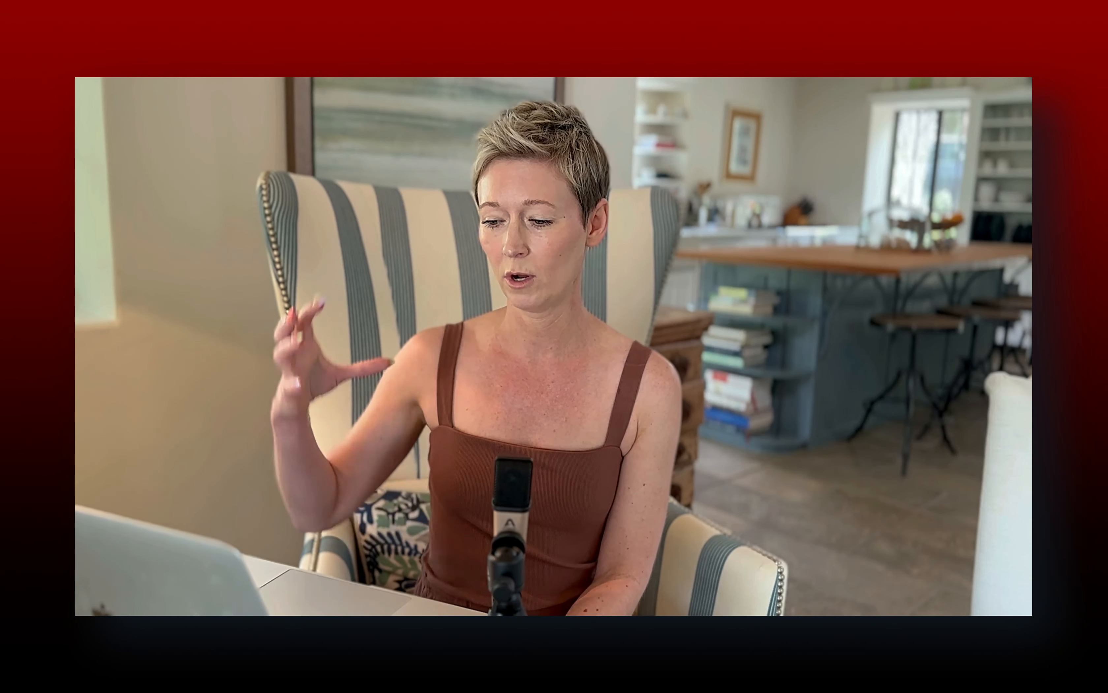
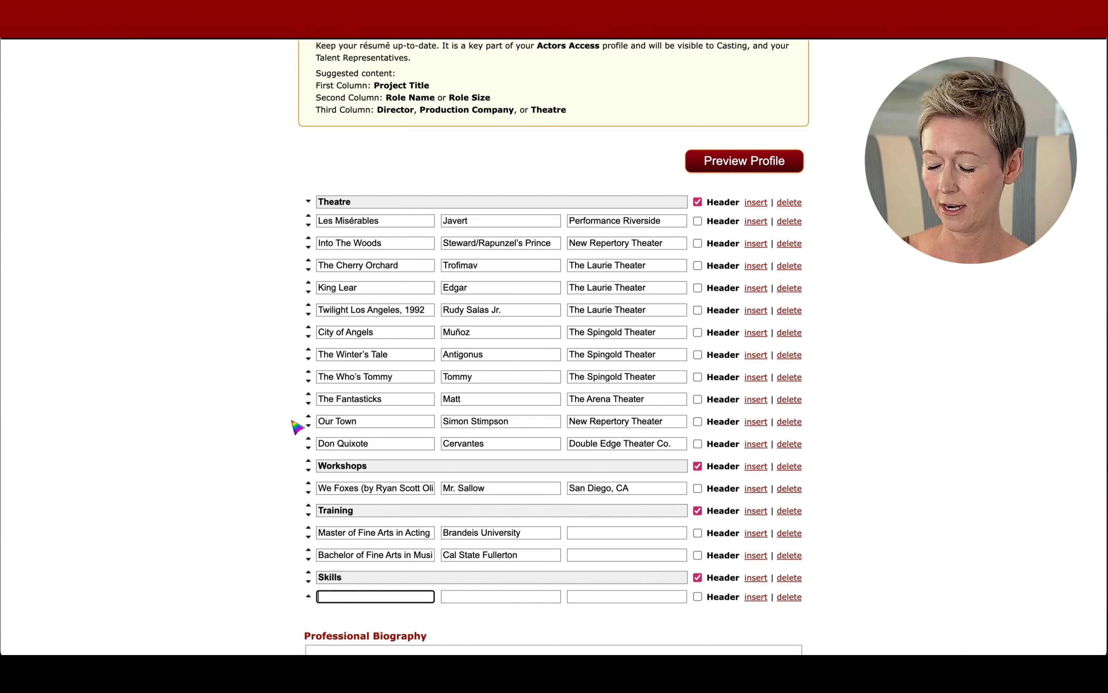
Copy "Concert violinist" from the Google Docs résumé into the first column of the empty row under the Skills header.
left_click(305, 10)
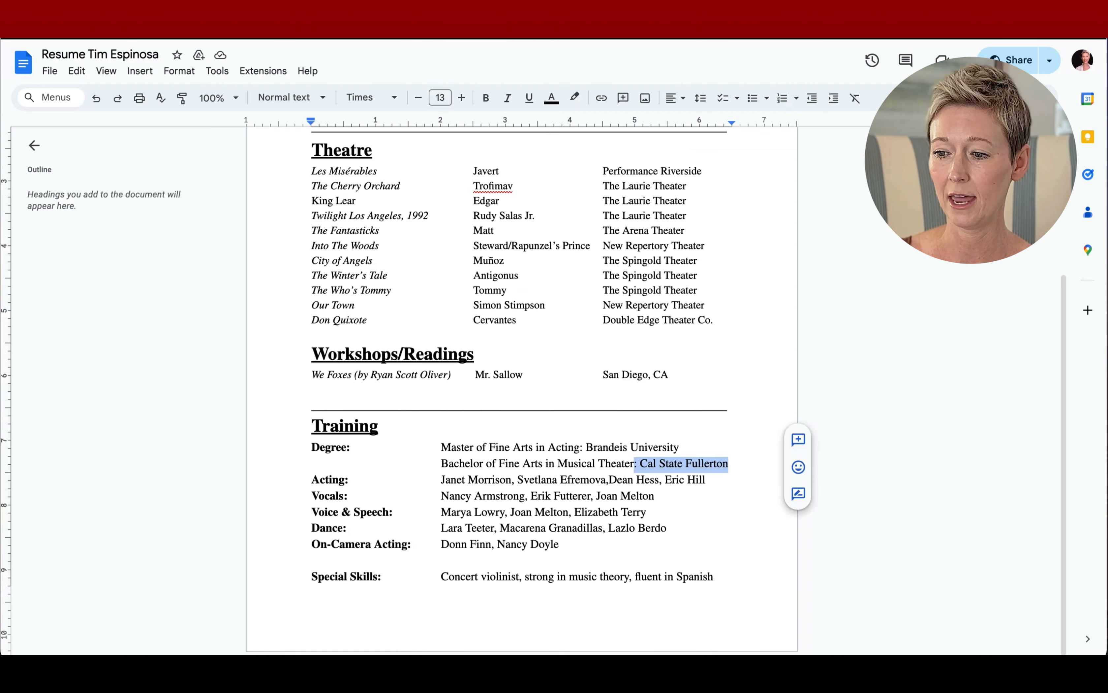
left_click_drag(441, 578, 519, 583)
key("super+c")
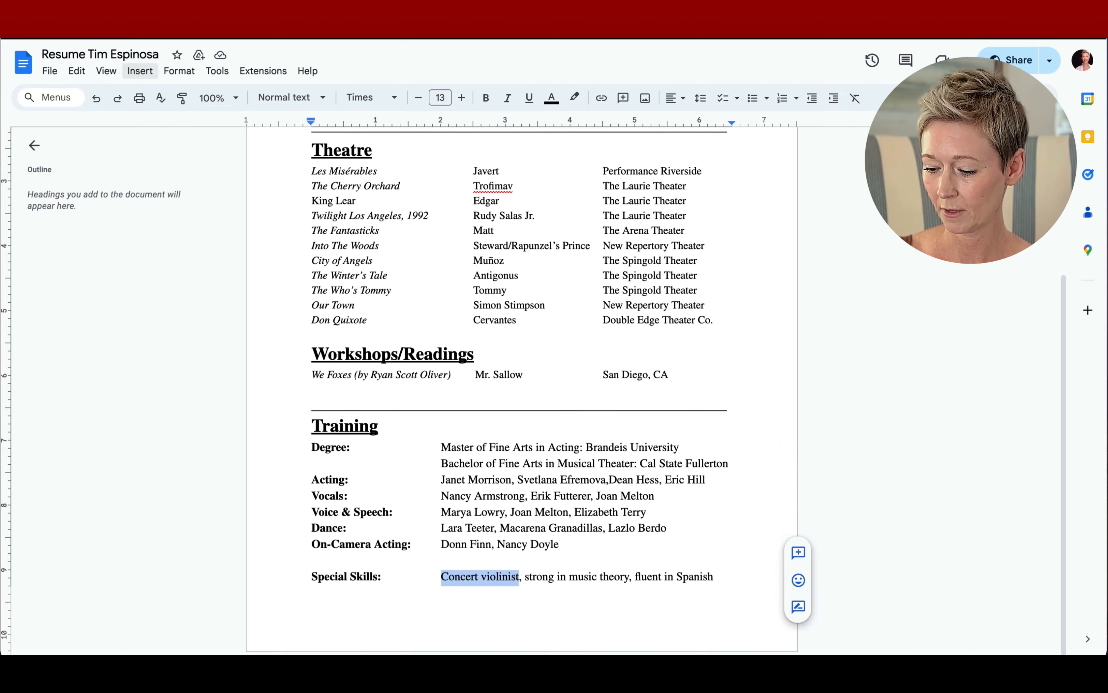
left_click(120, 11)
key("super+v")
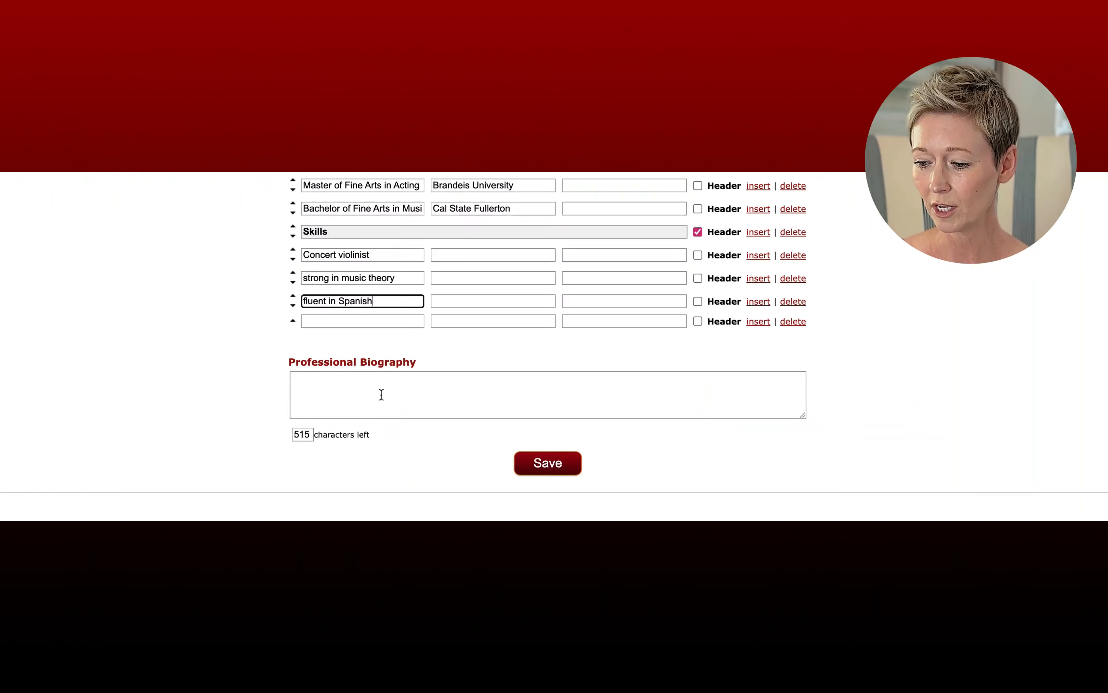
Save the résumé with the professional biography left empty and review all its sections in the profile preview.
left_click(378, 394)
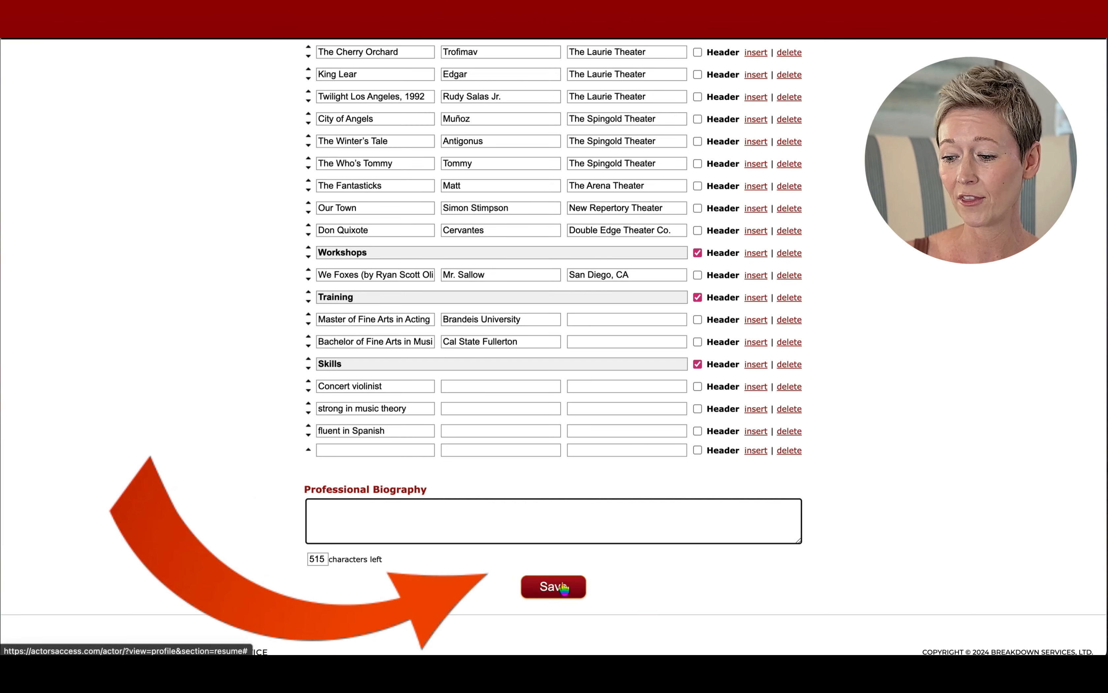
left_click(566, 588)
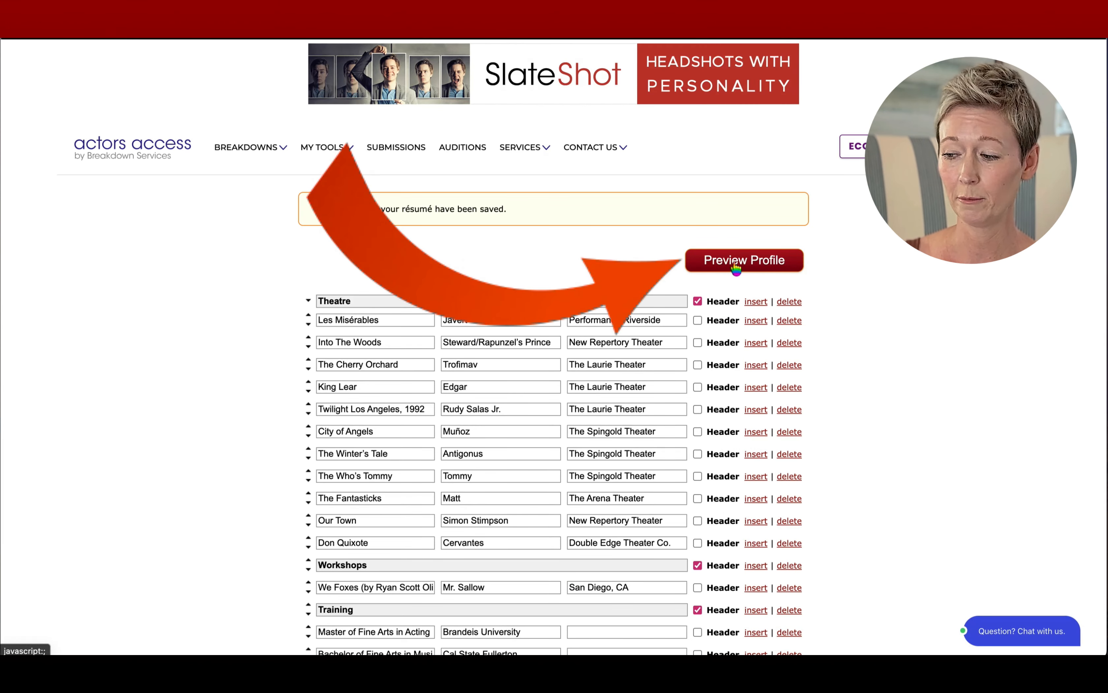
left_click(761, 257)
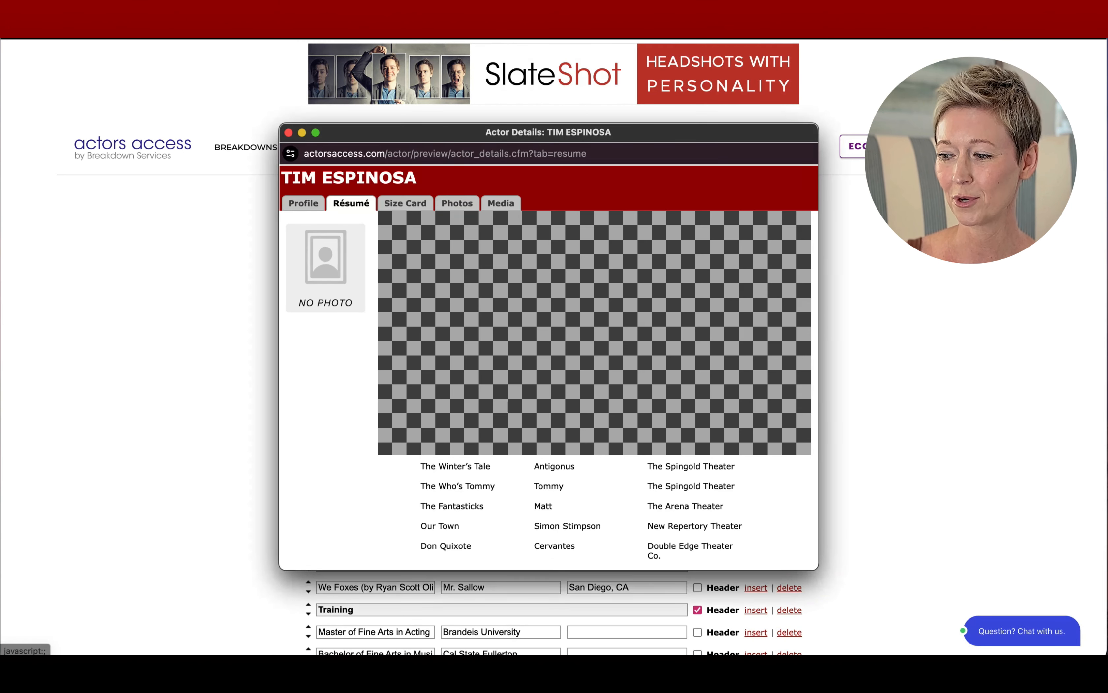
scroll(548, 389, "down", 10)
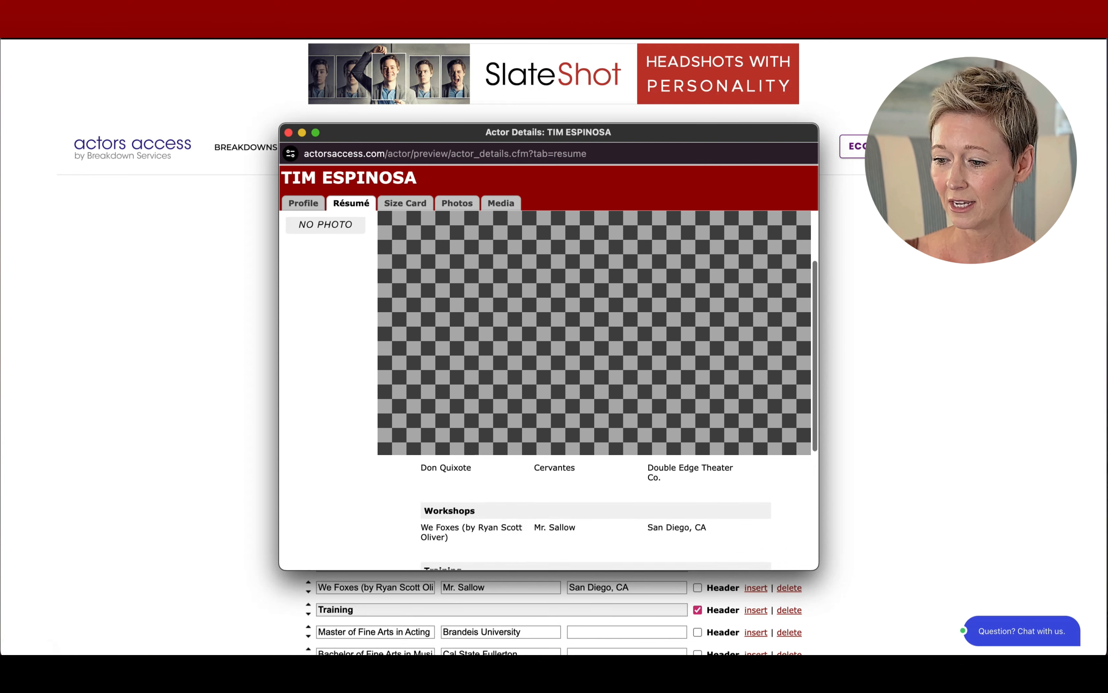
scroll(596, 508, "down", 5)
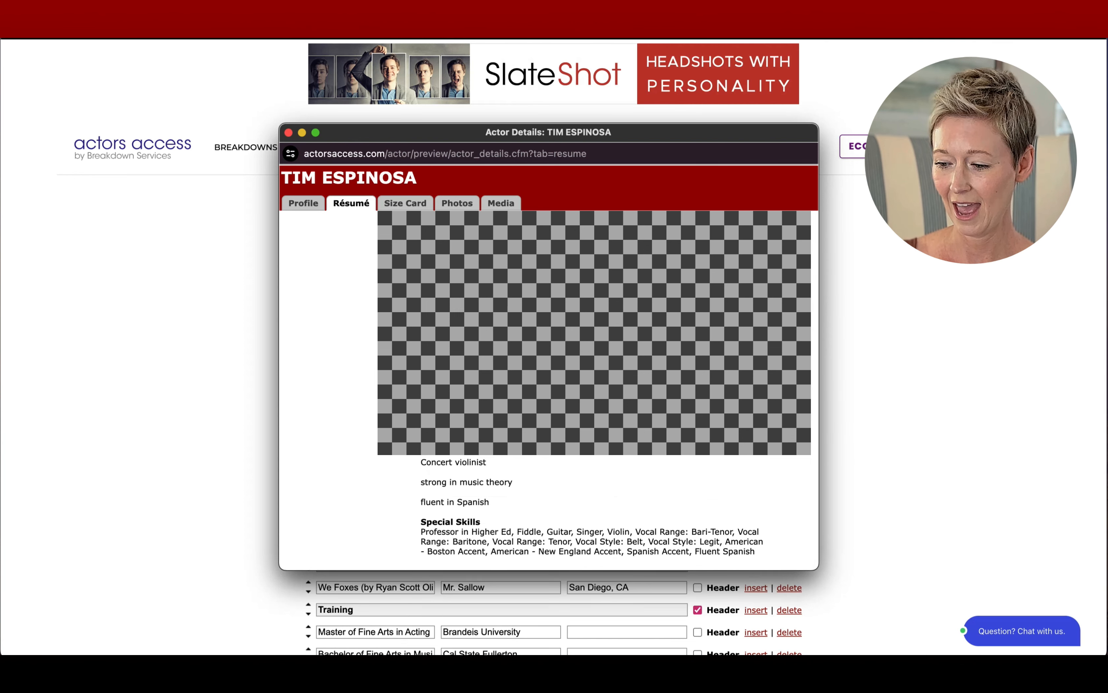
scroll(549, 390, "up", 15)
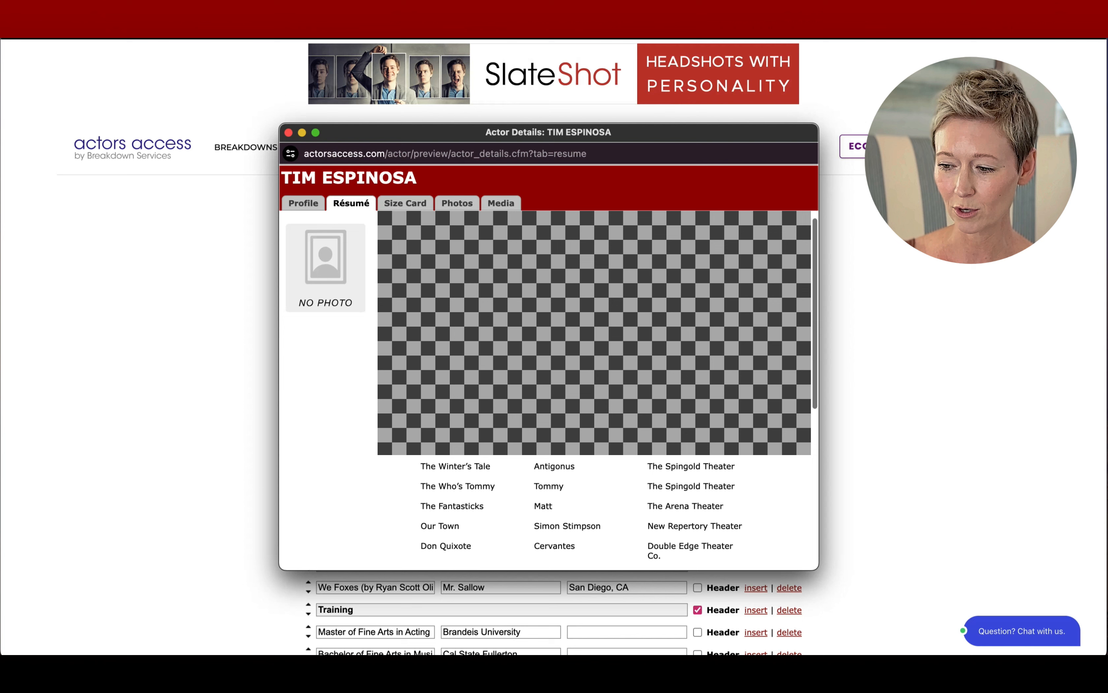
left_click(288, 133)
Open the profile's Size Card page and enable automatically including size cards for commercial projects.
mouse_move(338, 149)
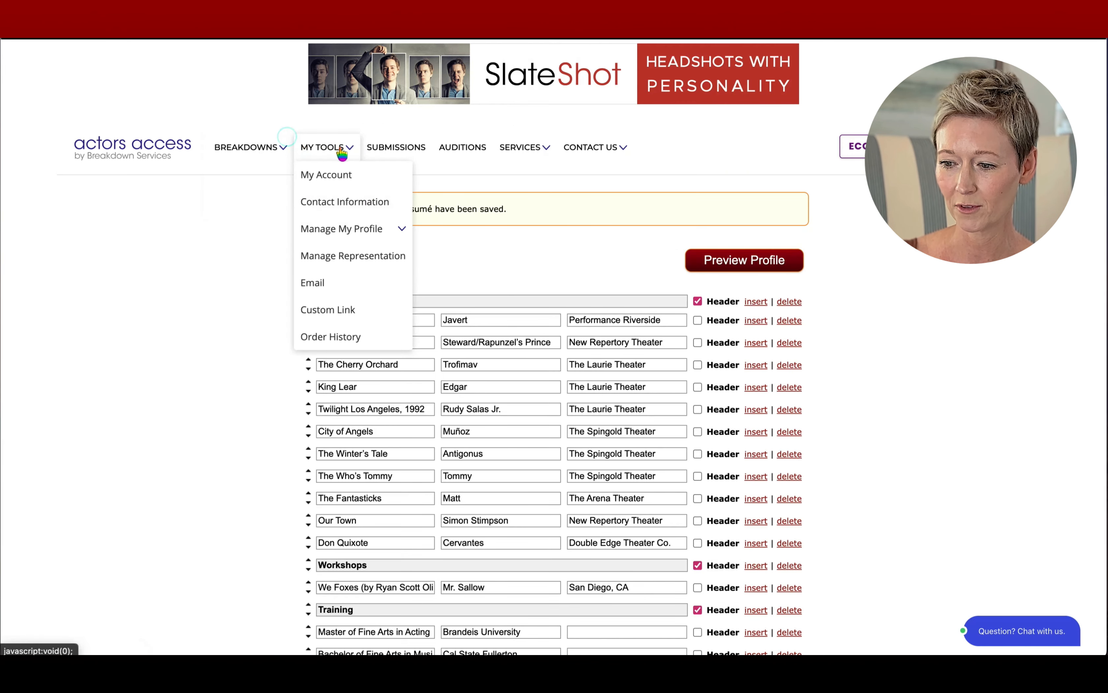
mouse_move(344, 227)
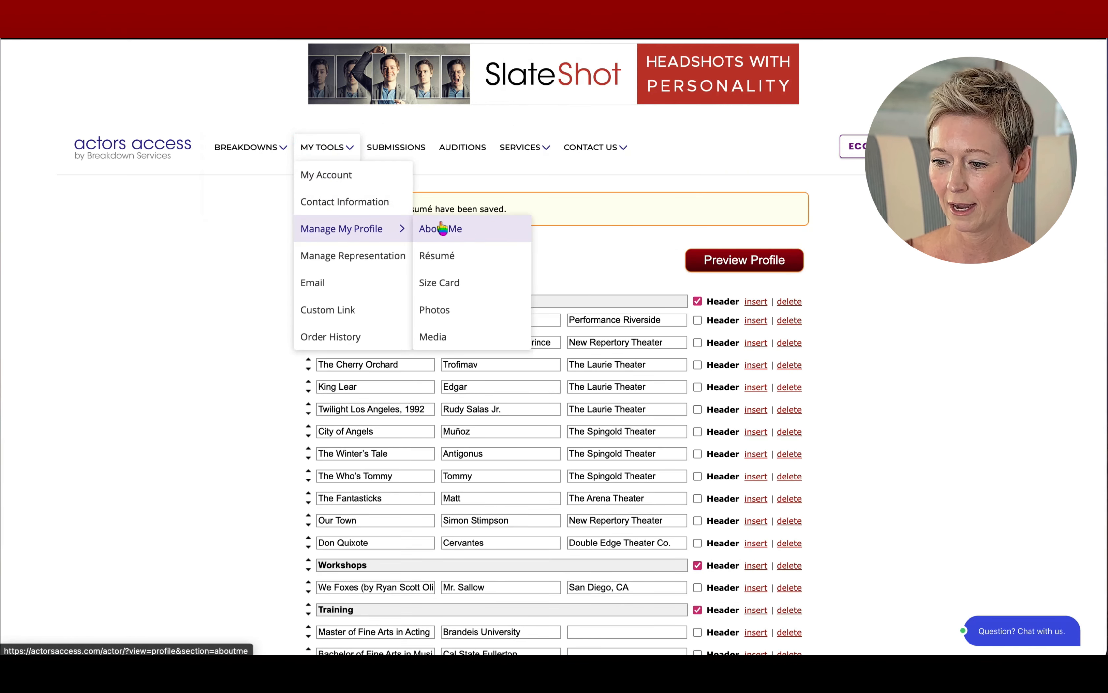
left_click(444, 283)
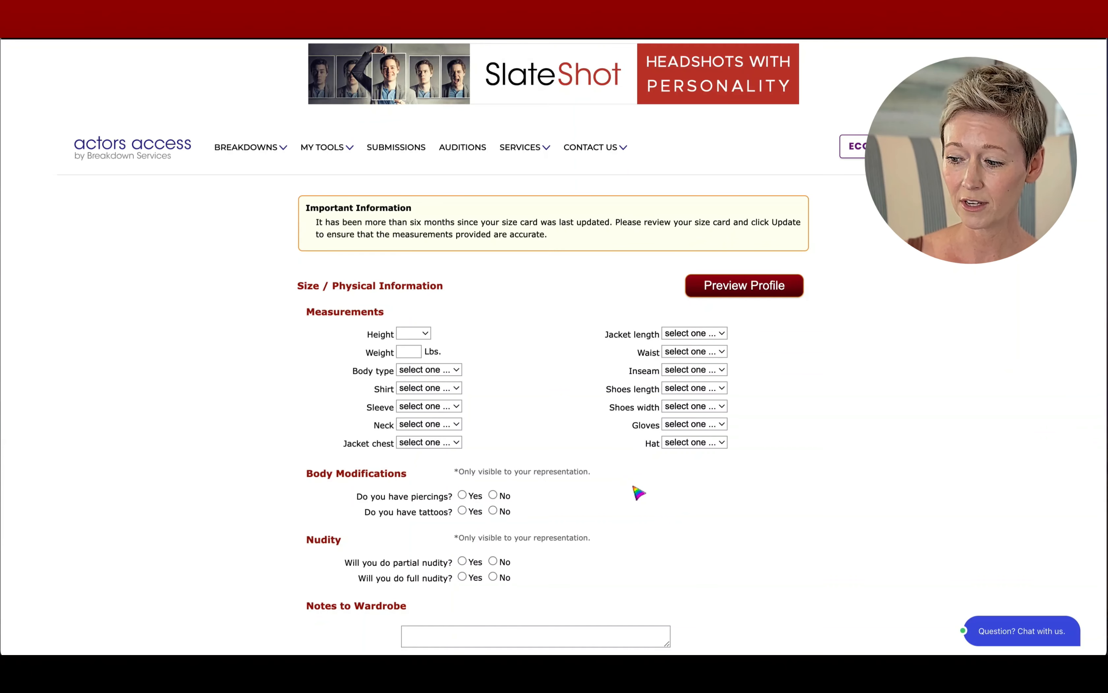
scroll(638, 490, "down", 3)
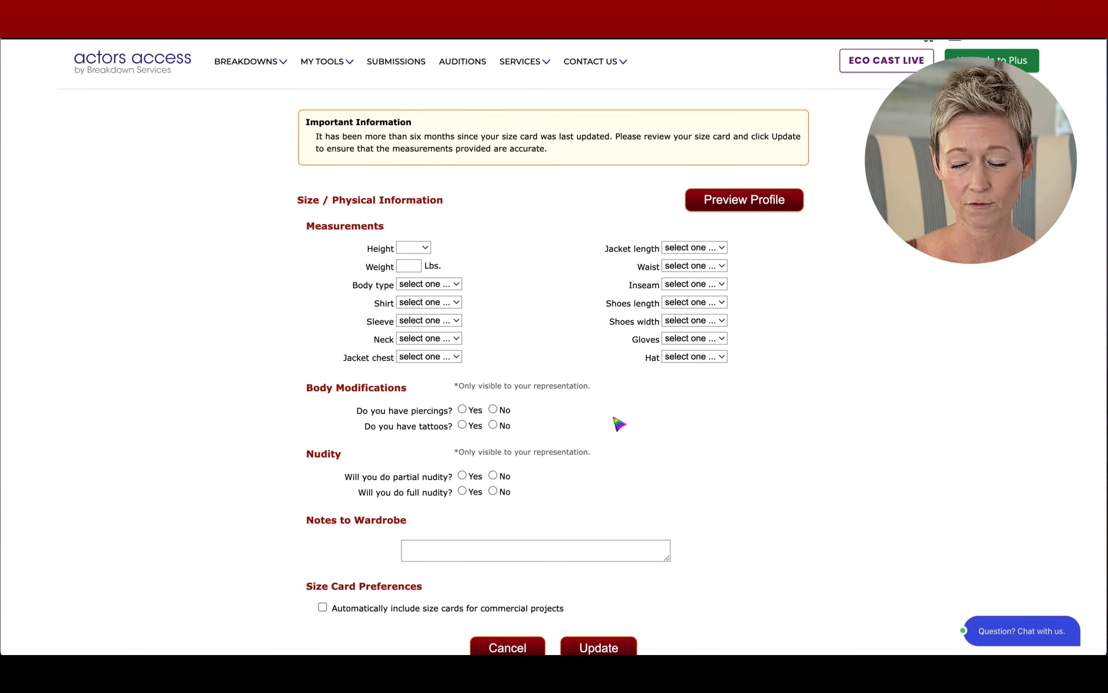
scroll(618, 424, "down", 2)
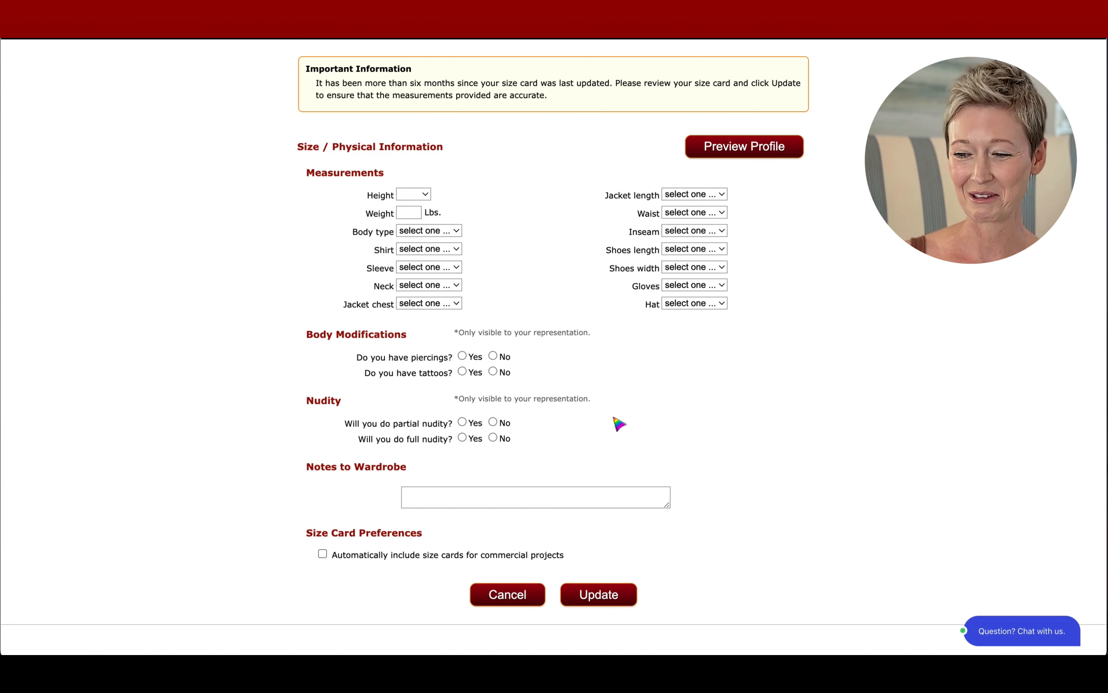
left_click(322, 554)
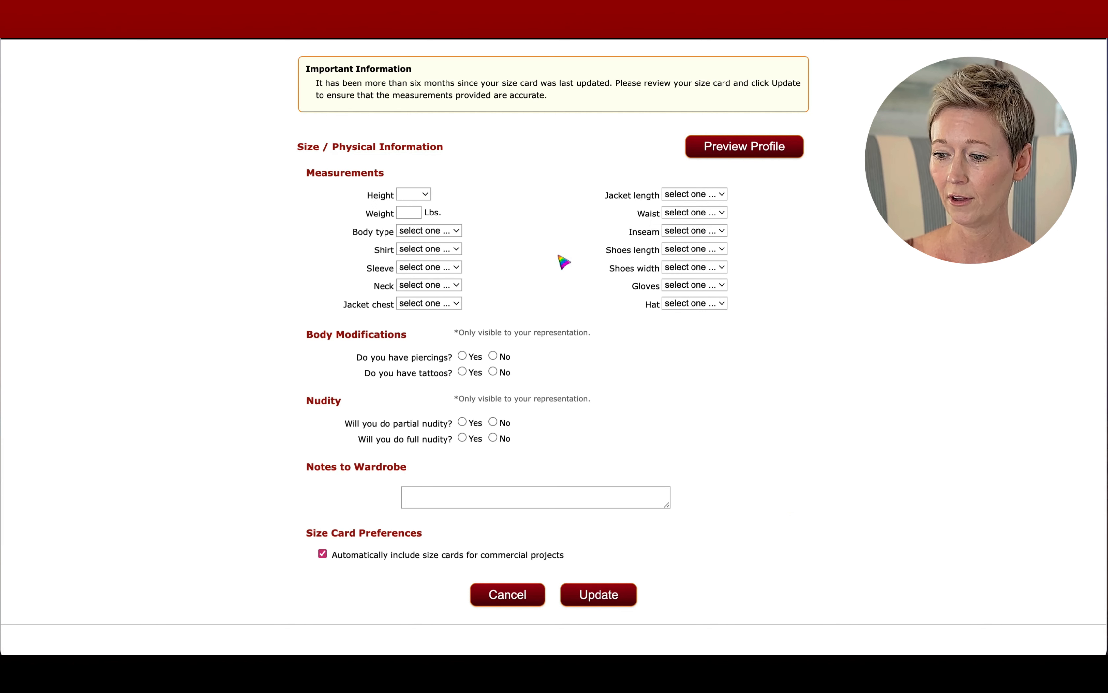
Answer No for piercings and Yes for tattoos in the size card's Body Modifications section.
left_click(494, 356)
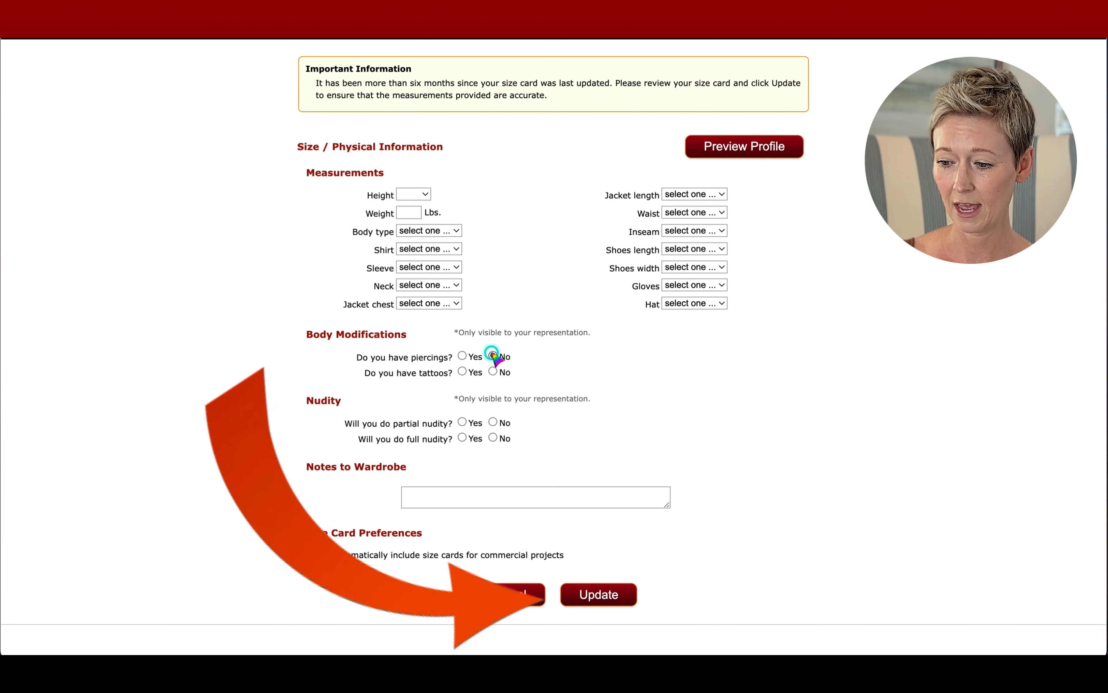
left_click(493, 371)
left_click(462, 371)
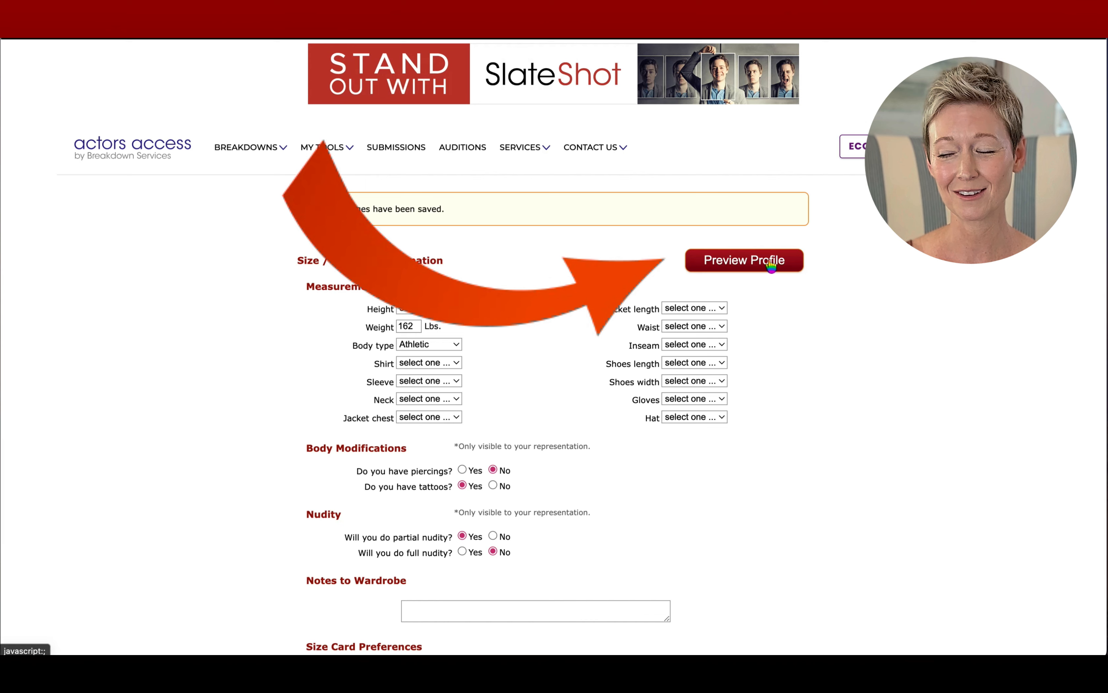
Preview the size card, résumé and profile sections as casting would see them, and close the preview.
left_click(771, 262)
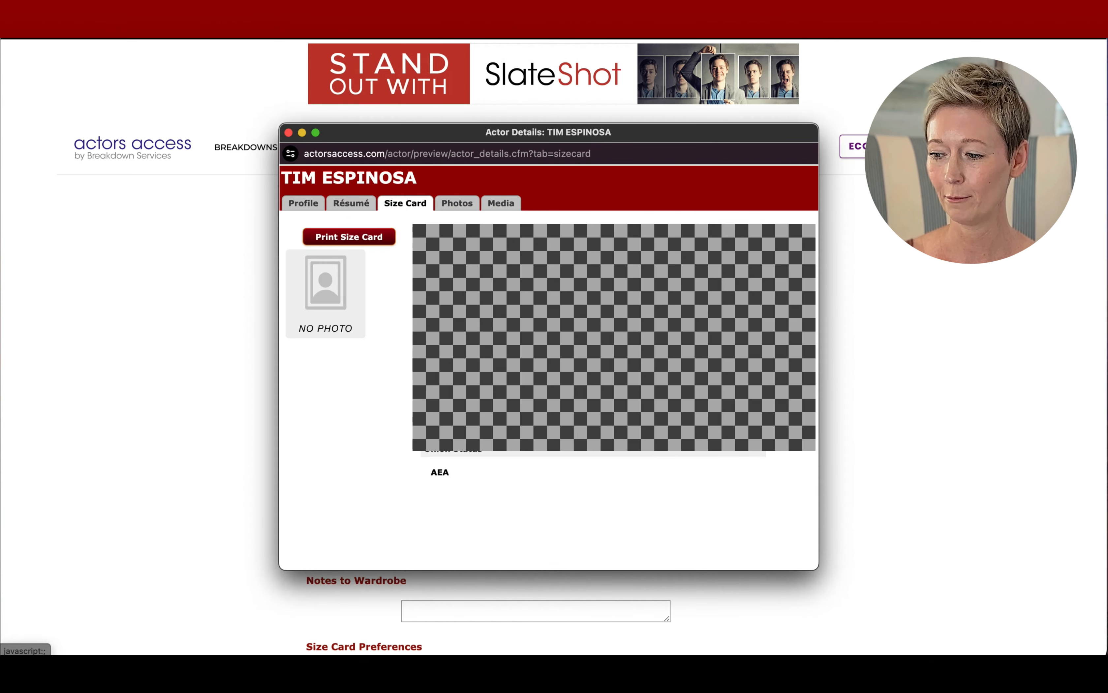
left_click(369, 201)
left_click(287, 202)
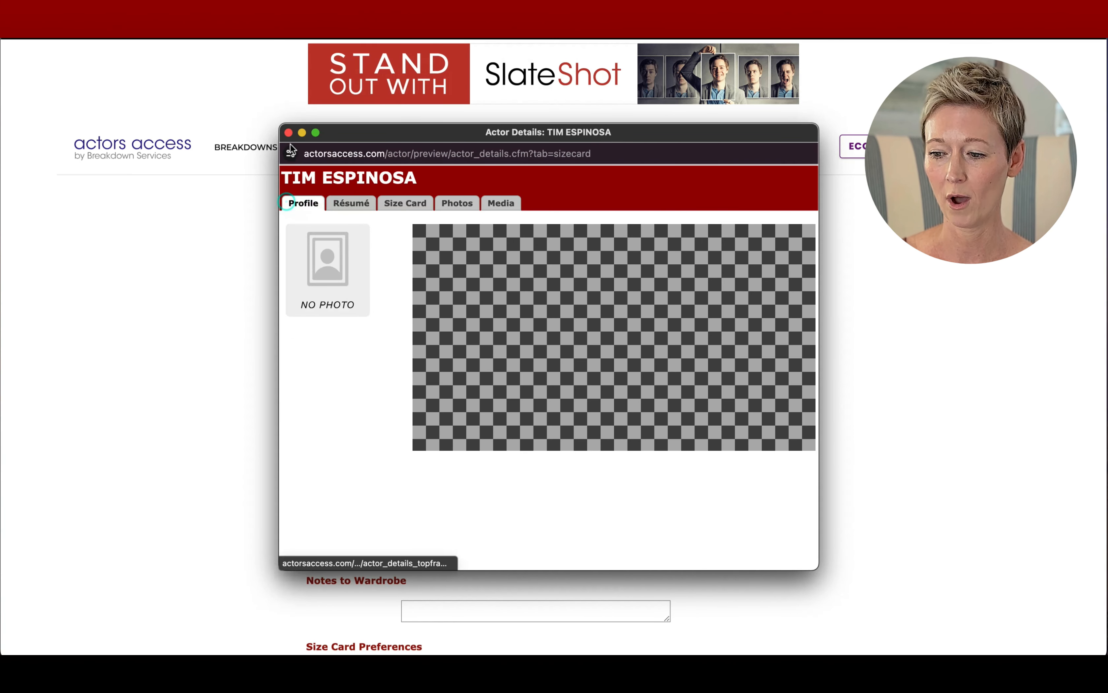
left_click(287, 133)
Open the profile's Photos page and review the terms for free photo slots, SlateShots and additional photos.
mouse_move(286, 141)
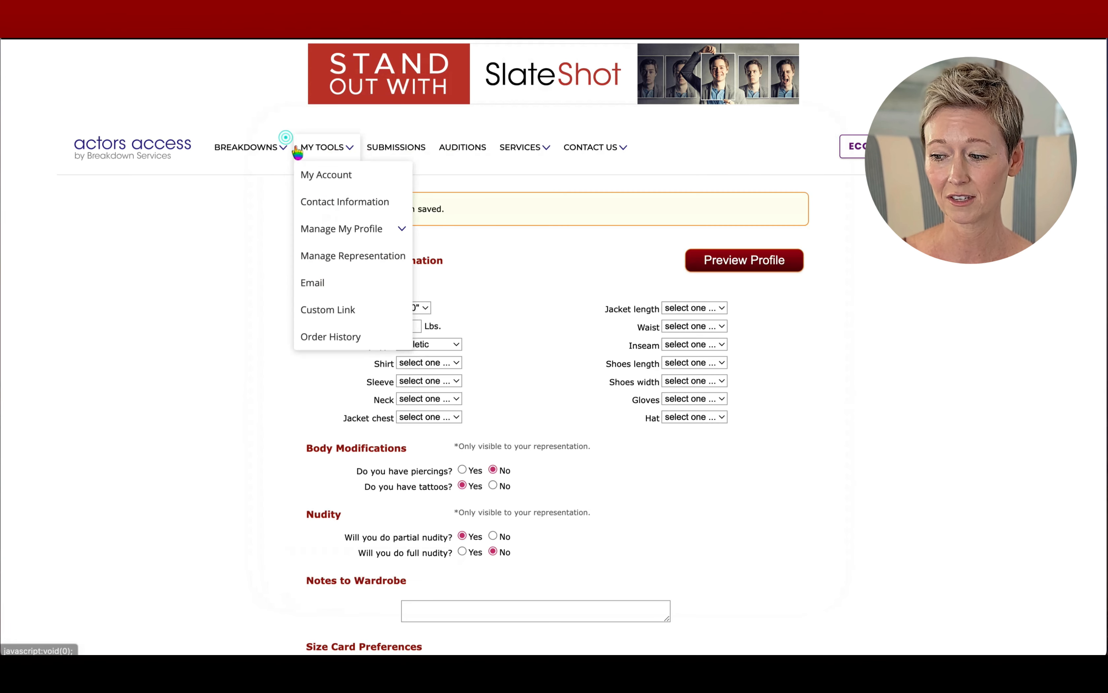
mouse_move(348, 229)
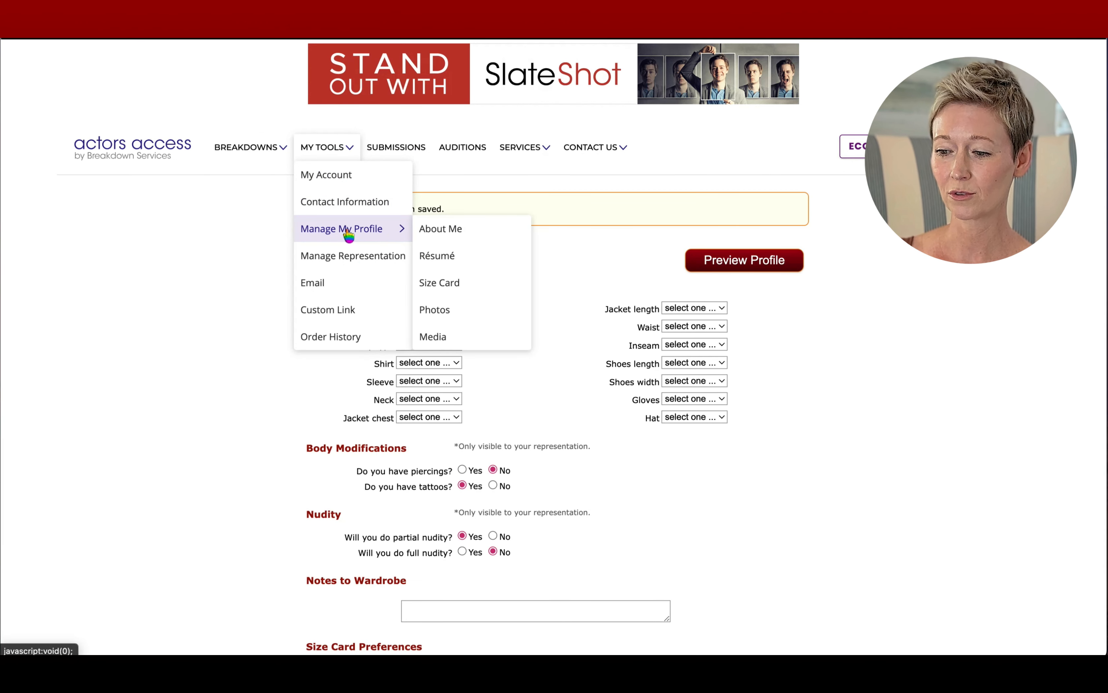
left_click(435, 310)
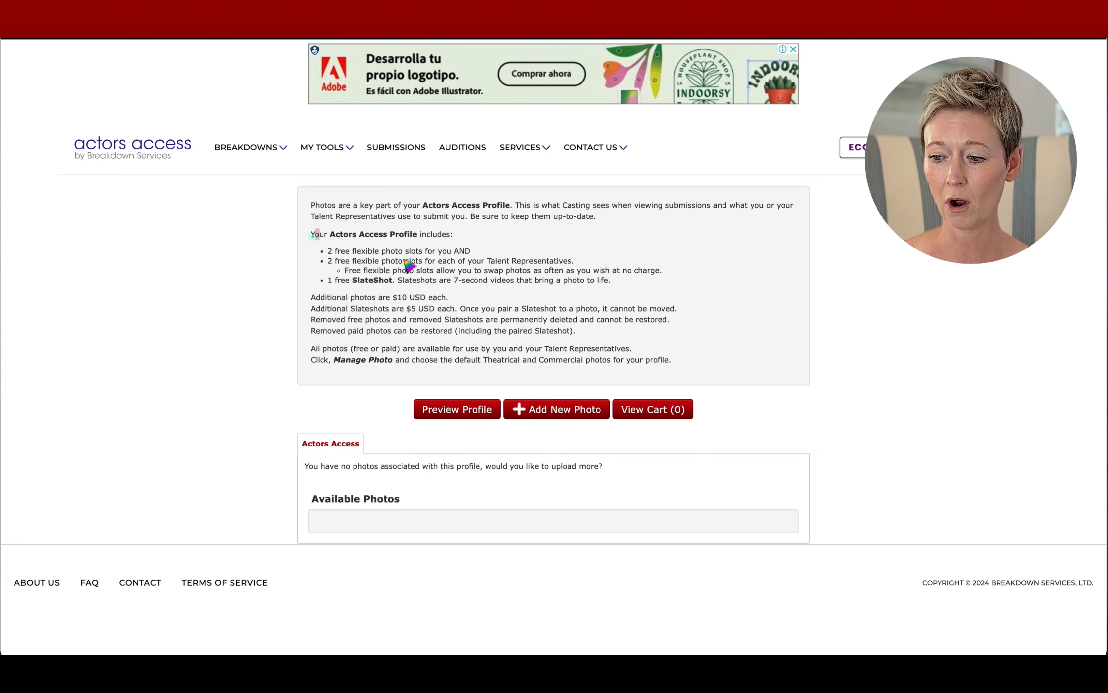
left_click_drag(315, 233, 698, 326)
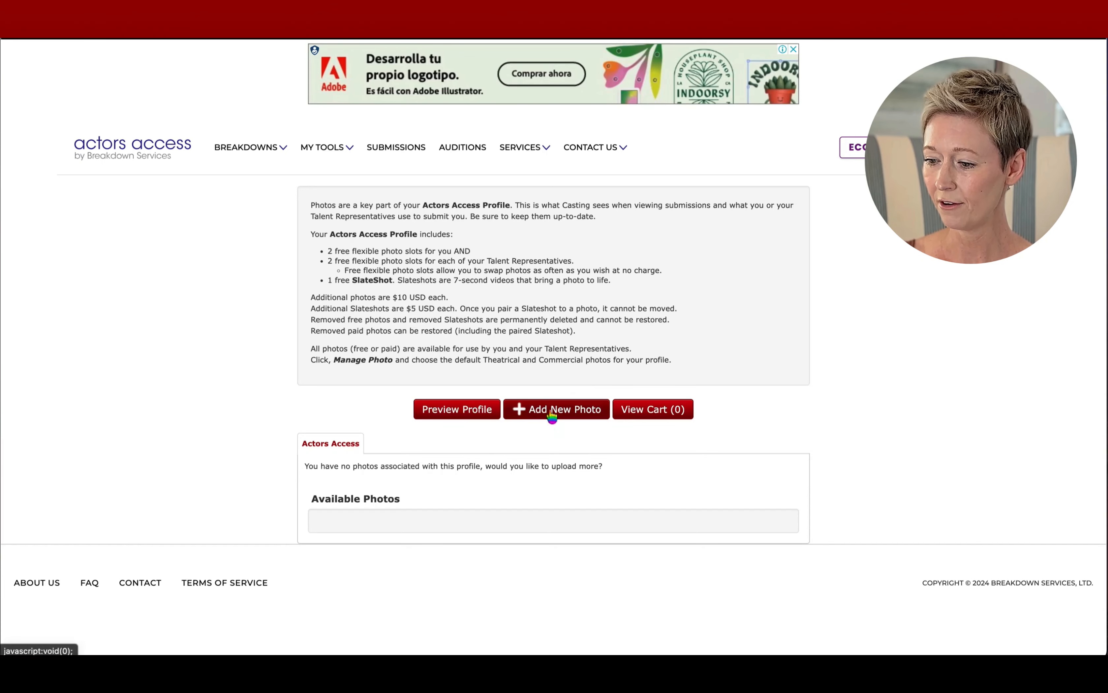
Add a new profile photo by uploading the headshot JPEG whose name ends in "-1" from the Desktop folder.
left_click(552, 412)
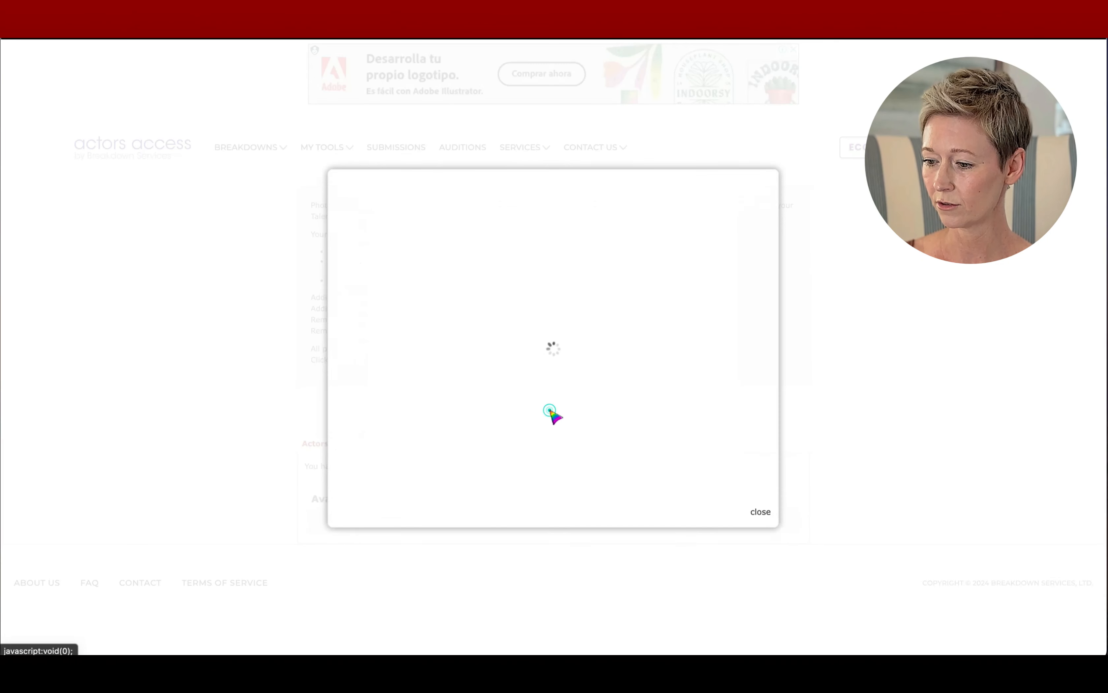
left_click(397, 204)
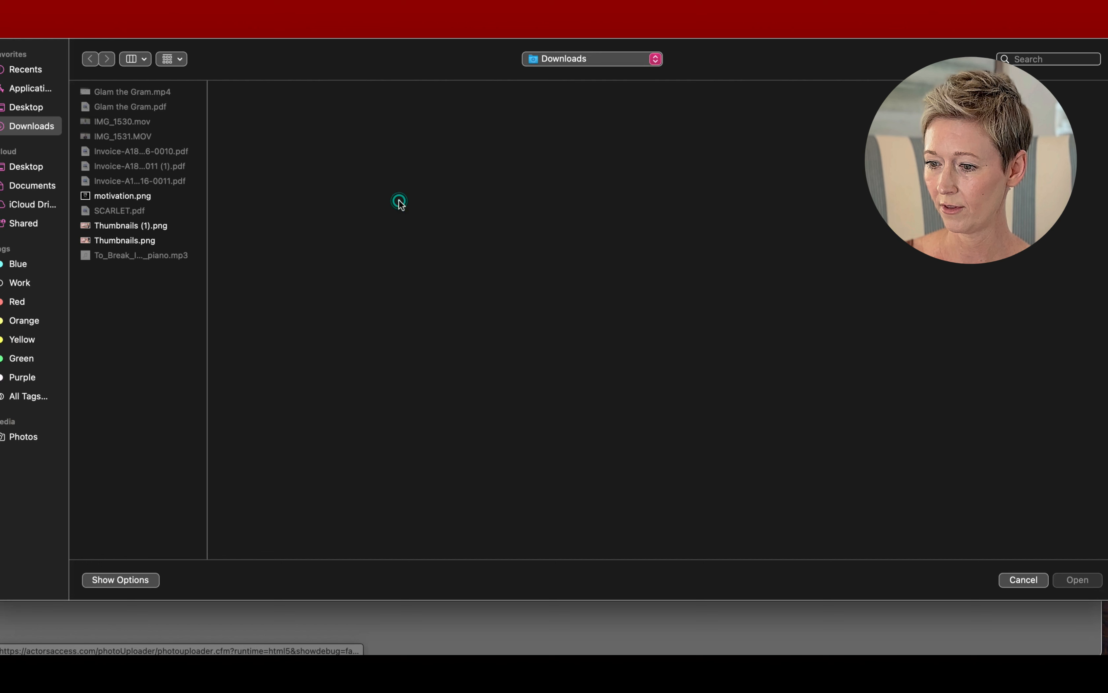
left_click(31, 107)
left_click(140, 106)
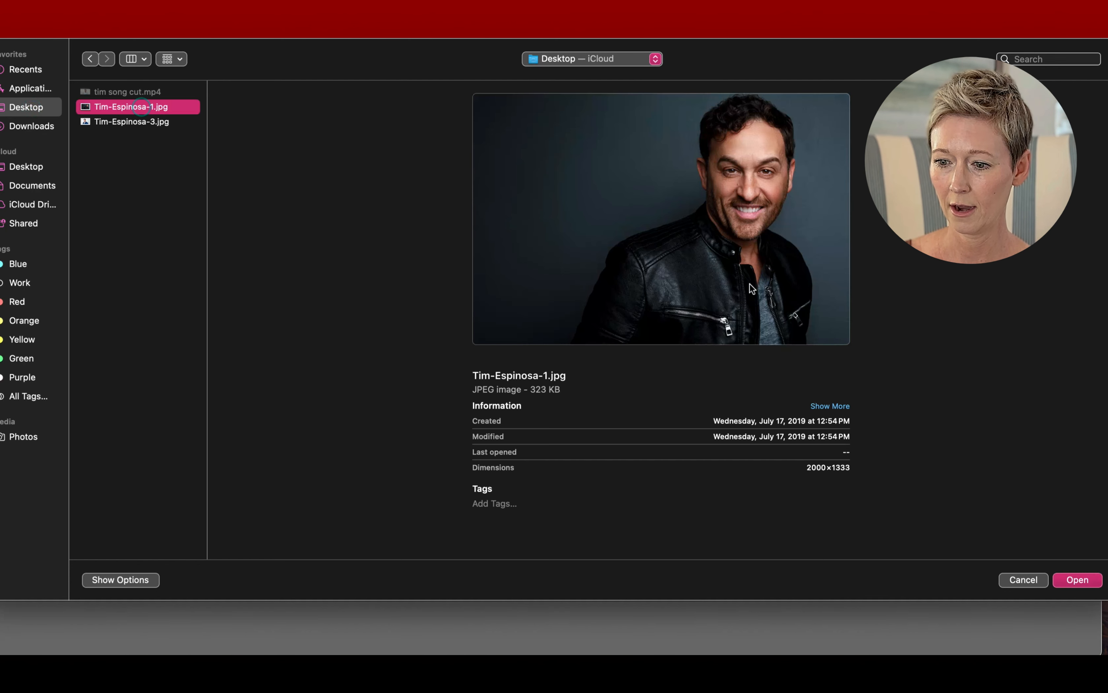
left_click(1077, 580)
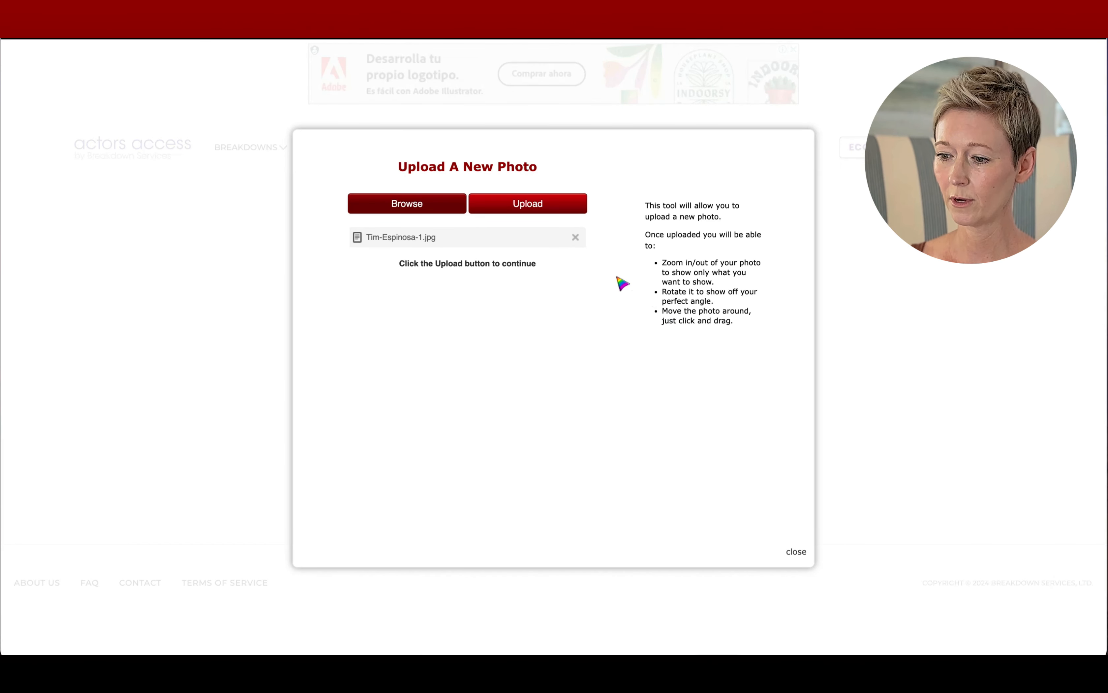
left_click(528, 207)
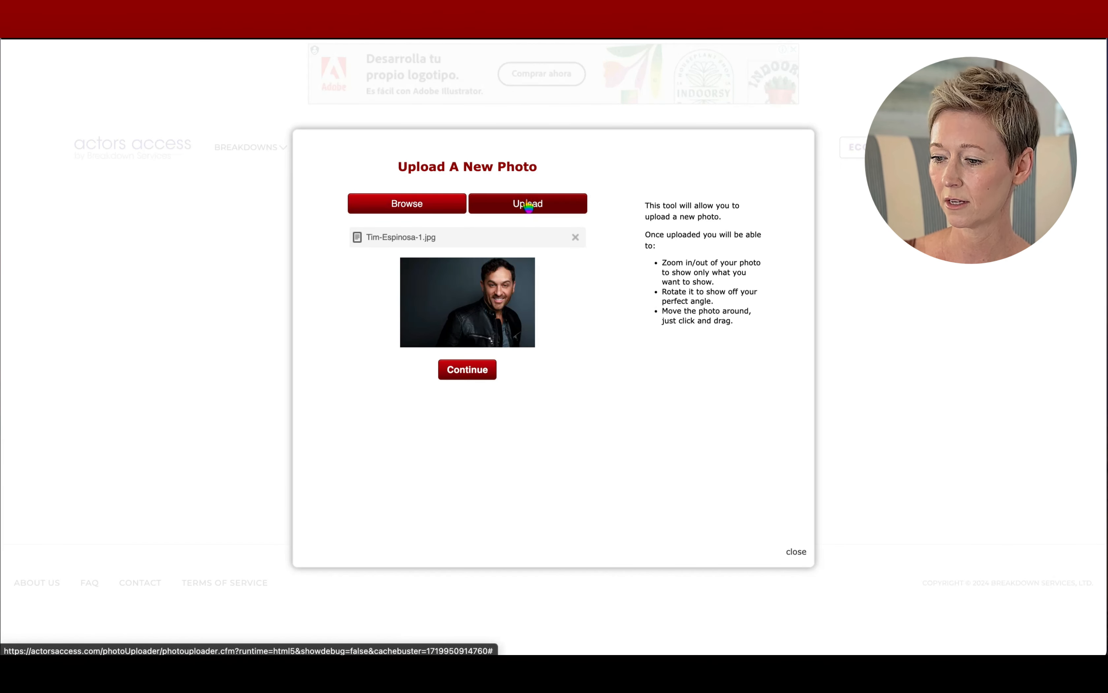
left_click(480, 377)
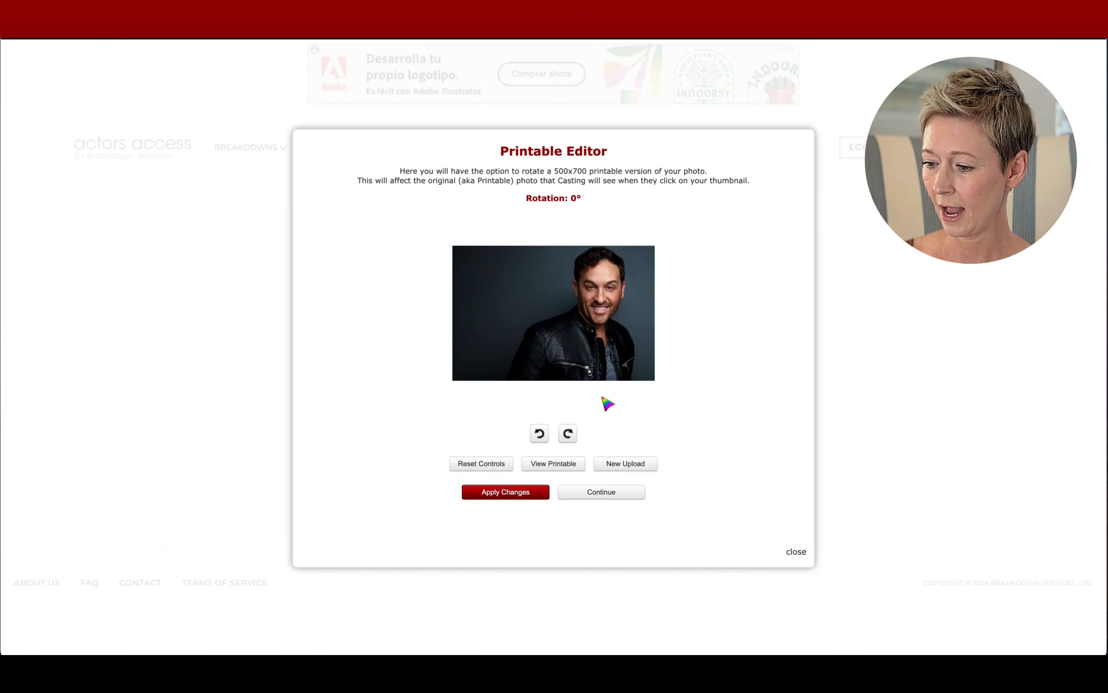
Keep the first headshot's printable unrotated, zoom its thumbnail out slightly, frame the crop around the face and apply it.
left_click(588, 487)
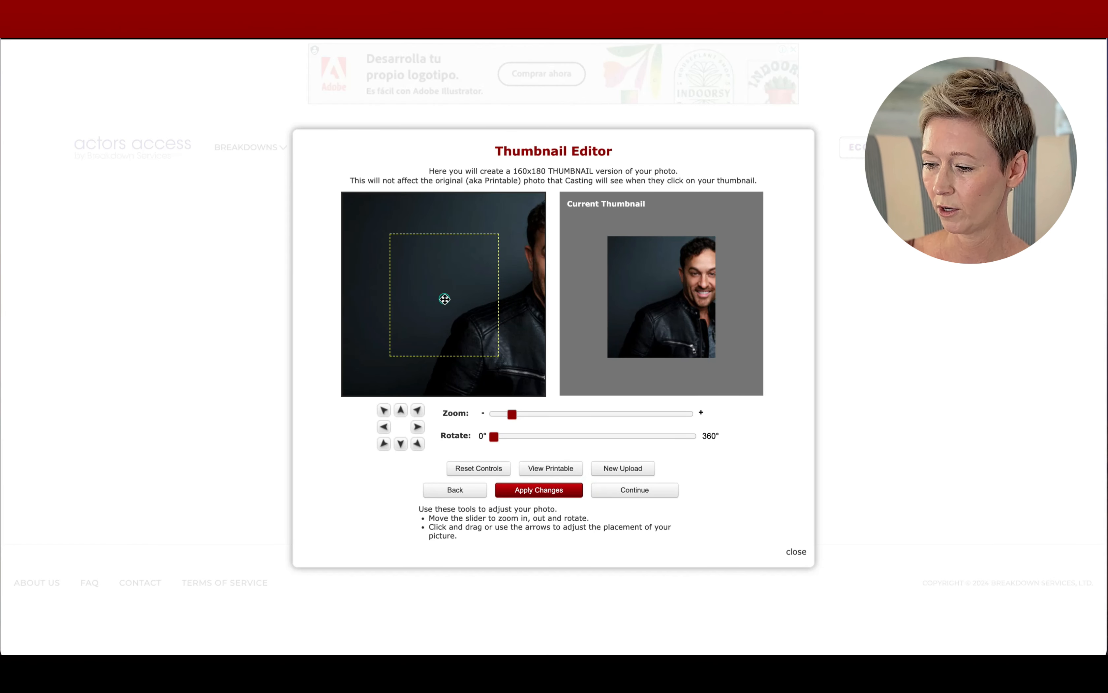
left_click_drag(444, 299, 505, 289)
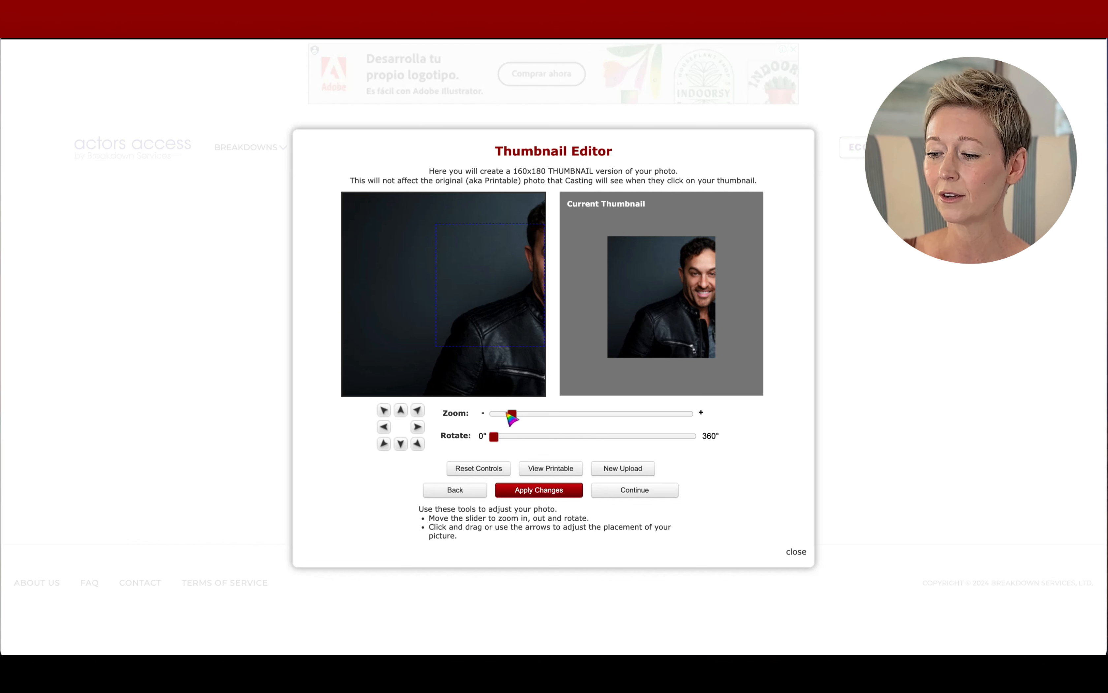
mouse_move(515, 419)
left_mouse_down()
mouse_move(499, 419)
mouse_move(513, 420)
left_mouse_up()
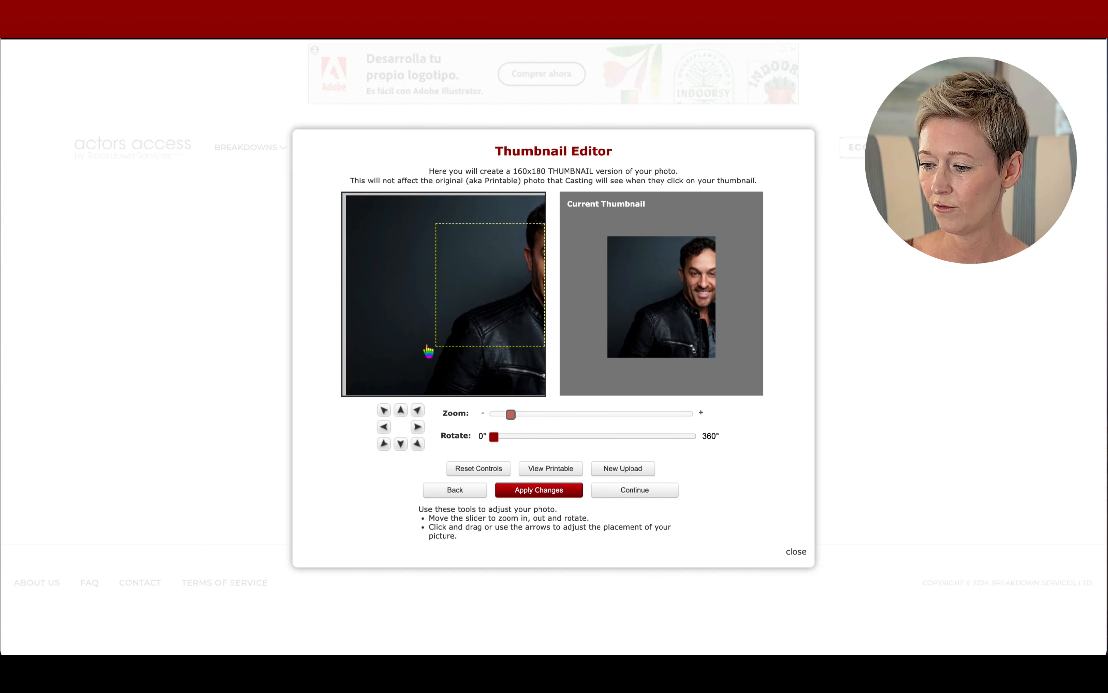
left_click_drag(408, 356, 346, 376)
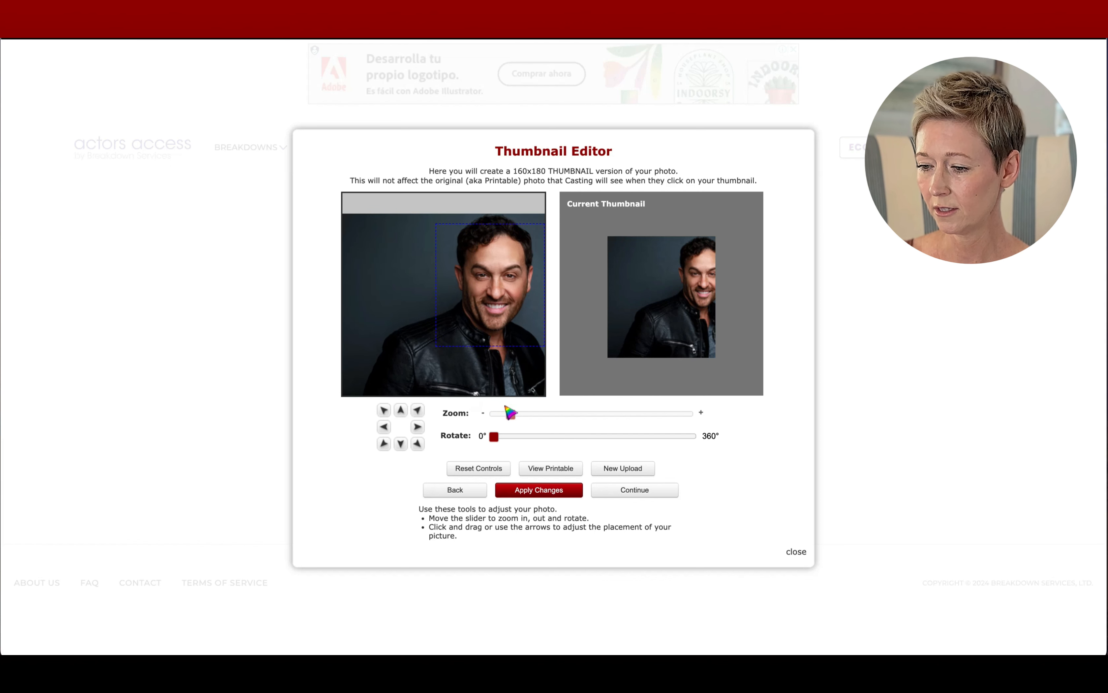
left_click_drag(510, 414, 509, 418)
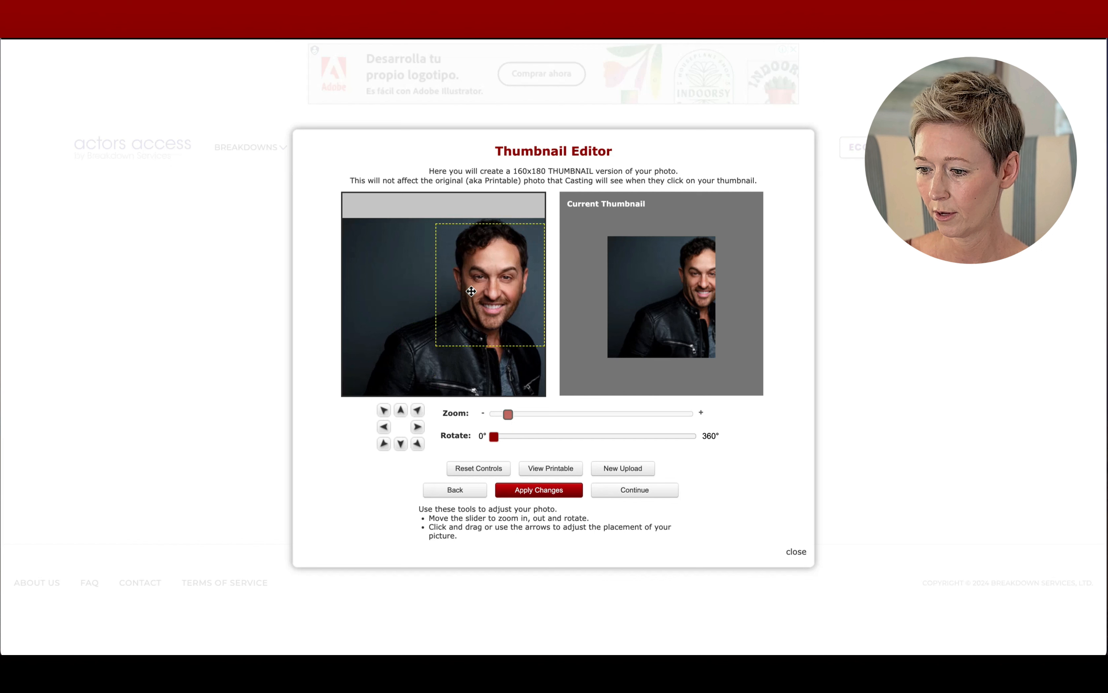
left_click_drag(467, 277, 454, 277)
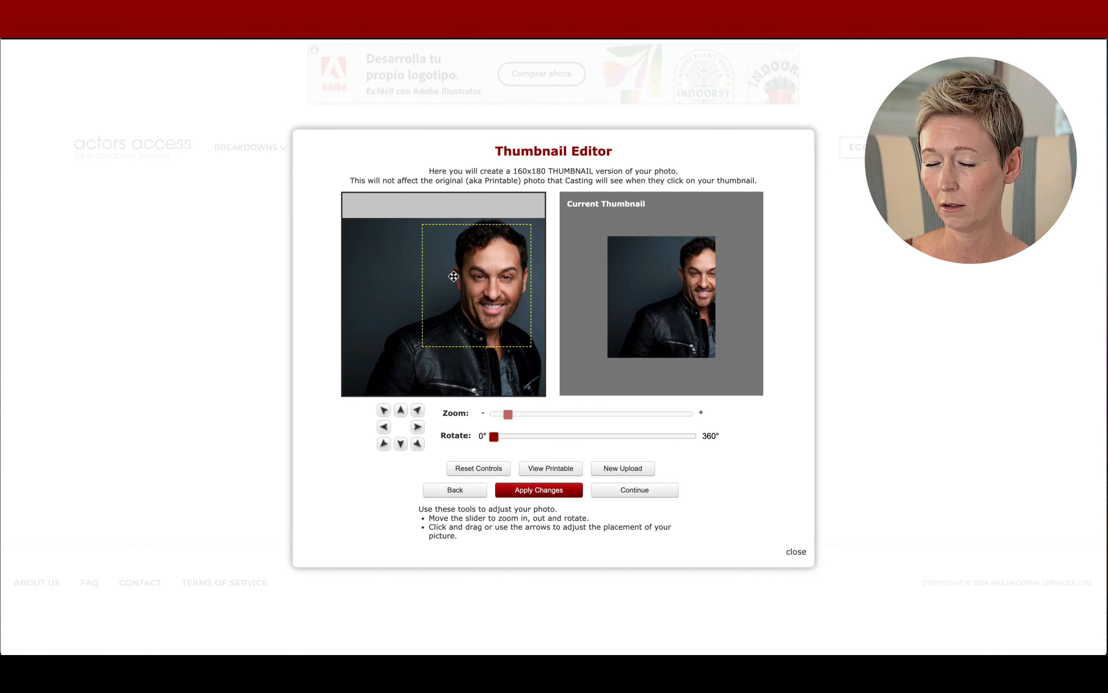
left_click_drag(454, 275, 456, 278)
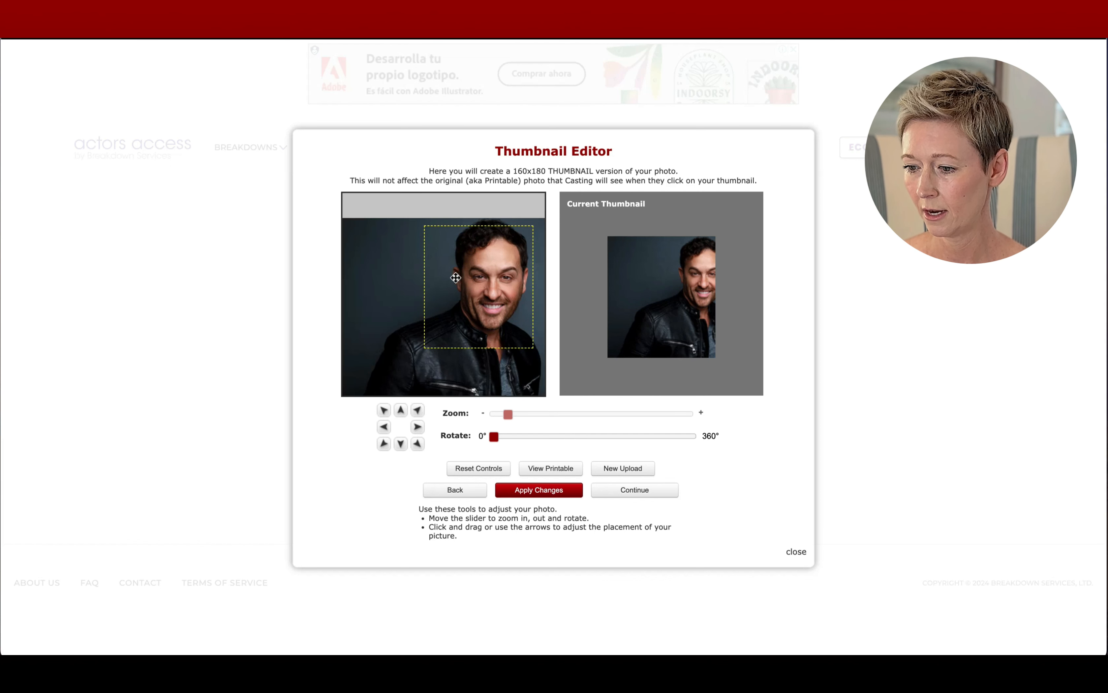
left_click(533, 491)
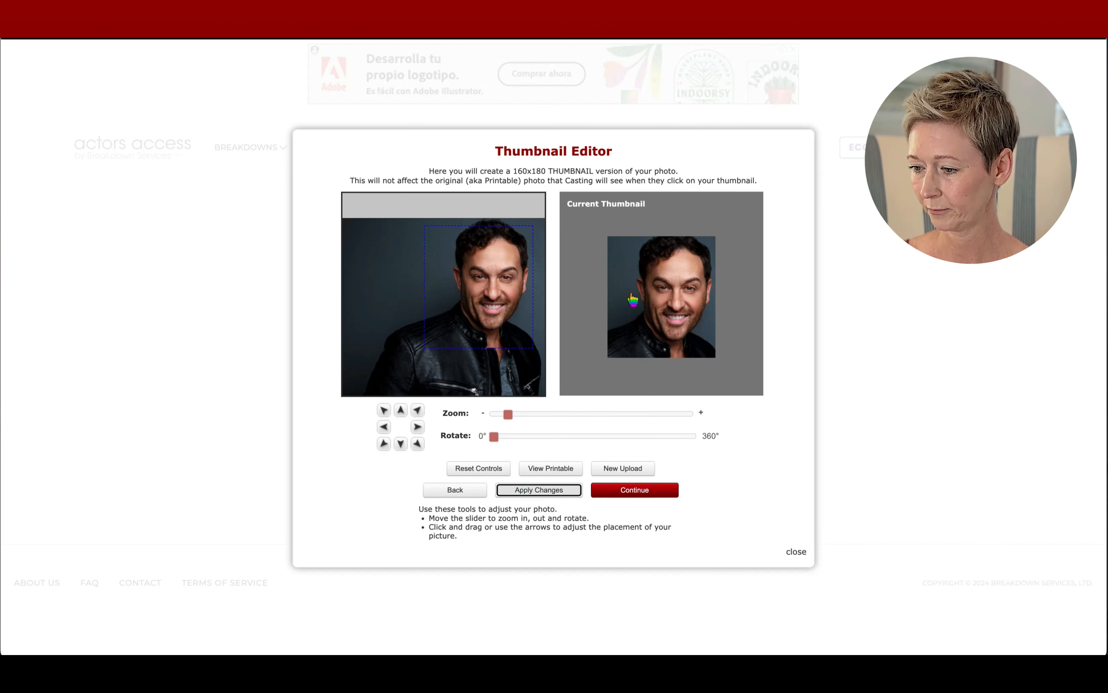
left_click(656, 494)
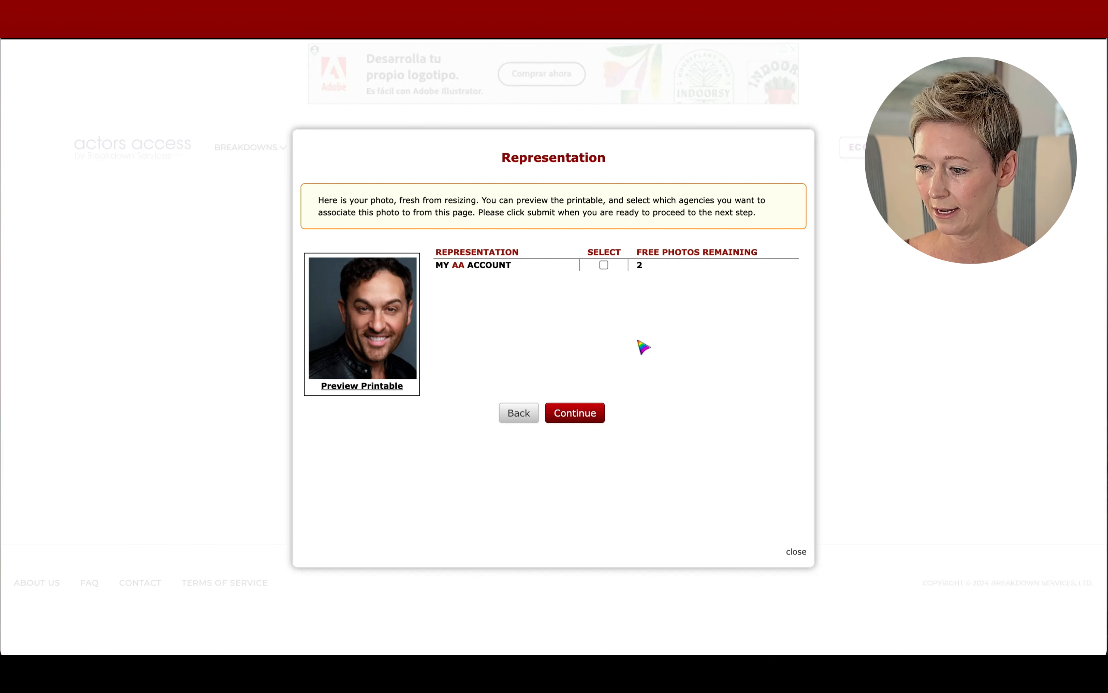
Assign the dark-background headshot to My AA Account, categorise it as Theatrical and add it to the cart.
left_click(603, 265)
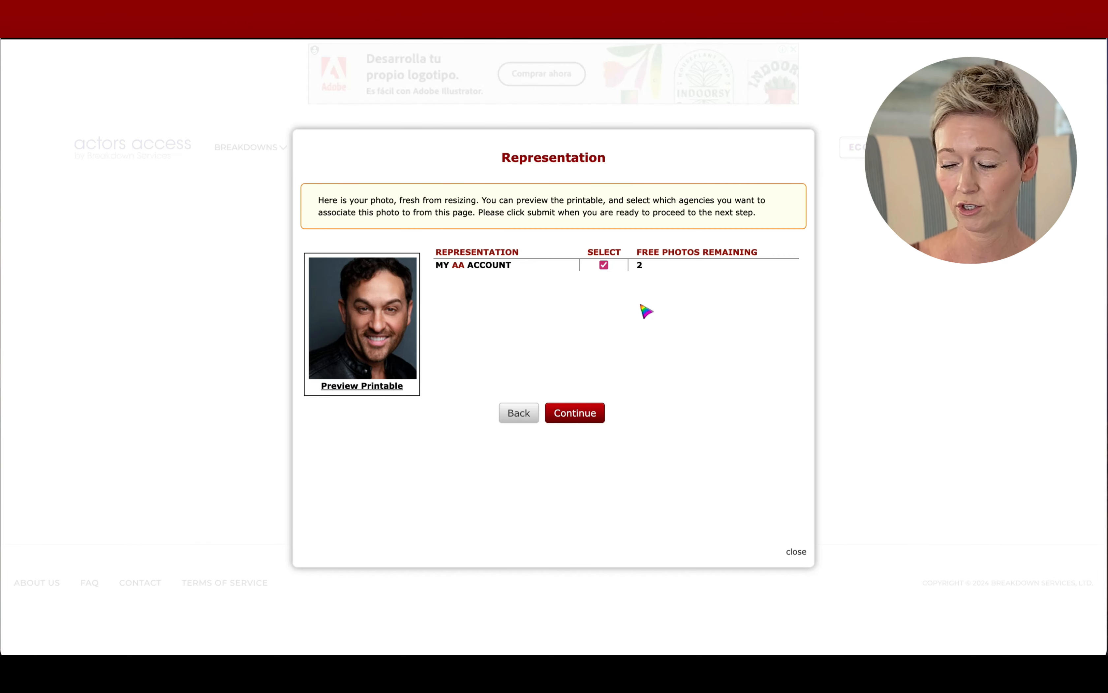
left_click(568, 416)
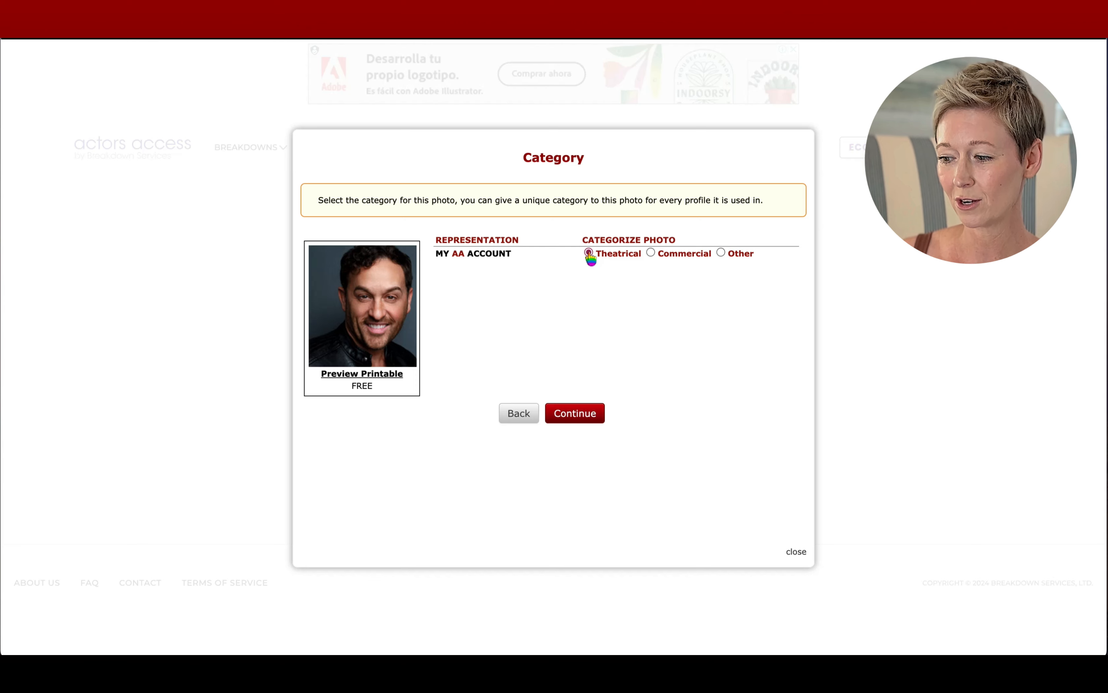
left_click(575, 414)
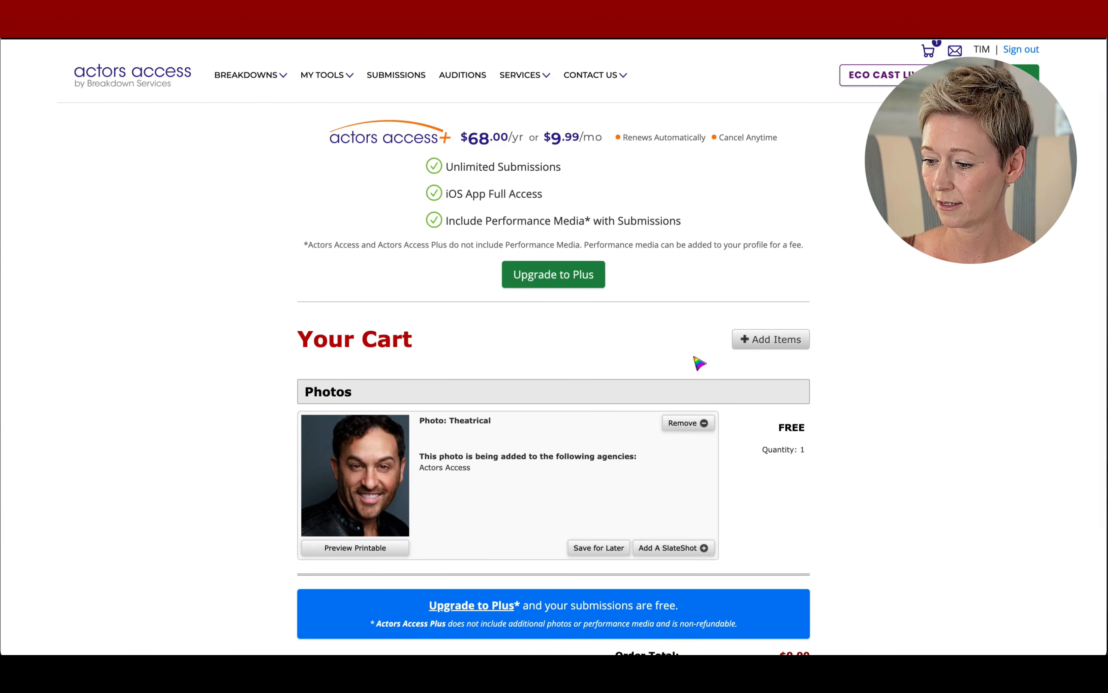
Add another photo to the cart by uploading the headshot JPEG whose name ends in "-3" from the Desktop folder.
left_click(768, 341)
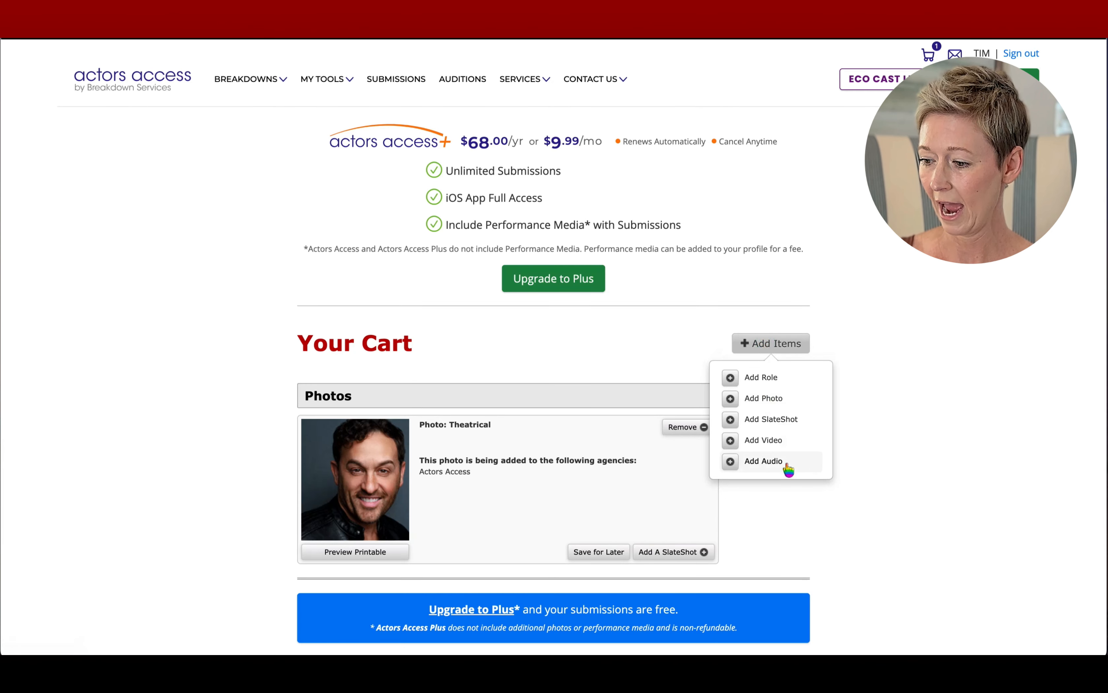
left_click(783, 398)
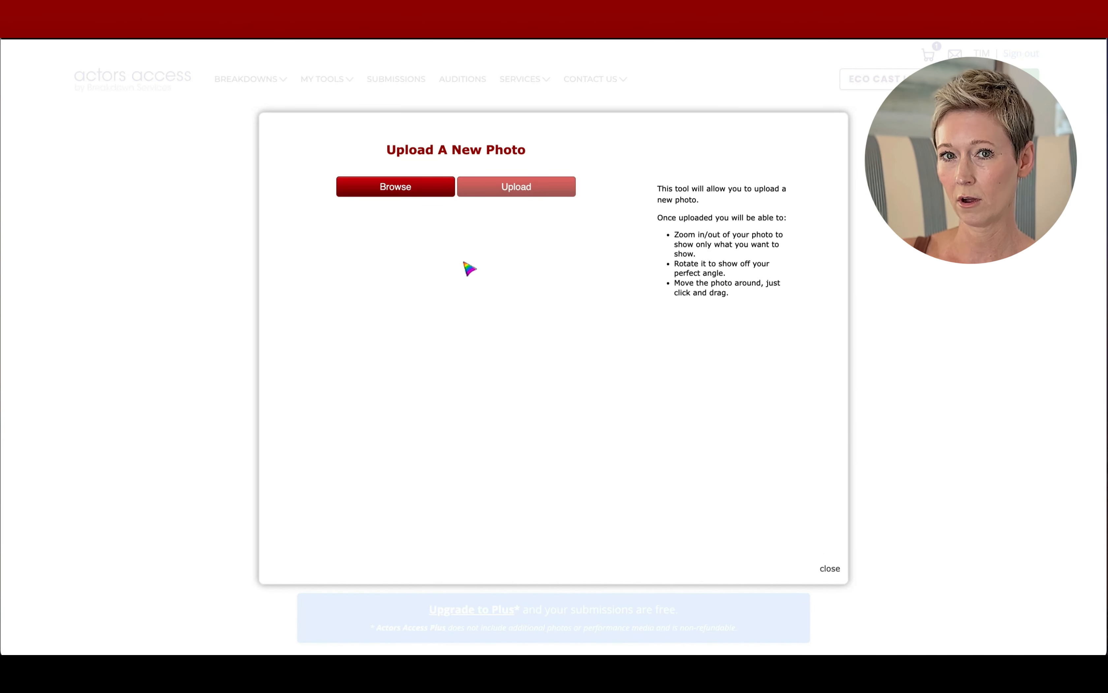
left_click(357, 188)
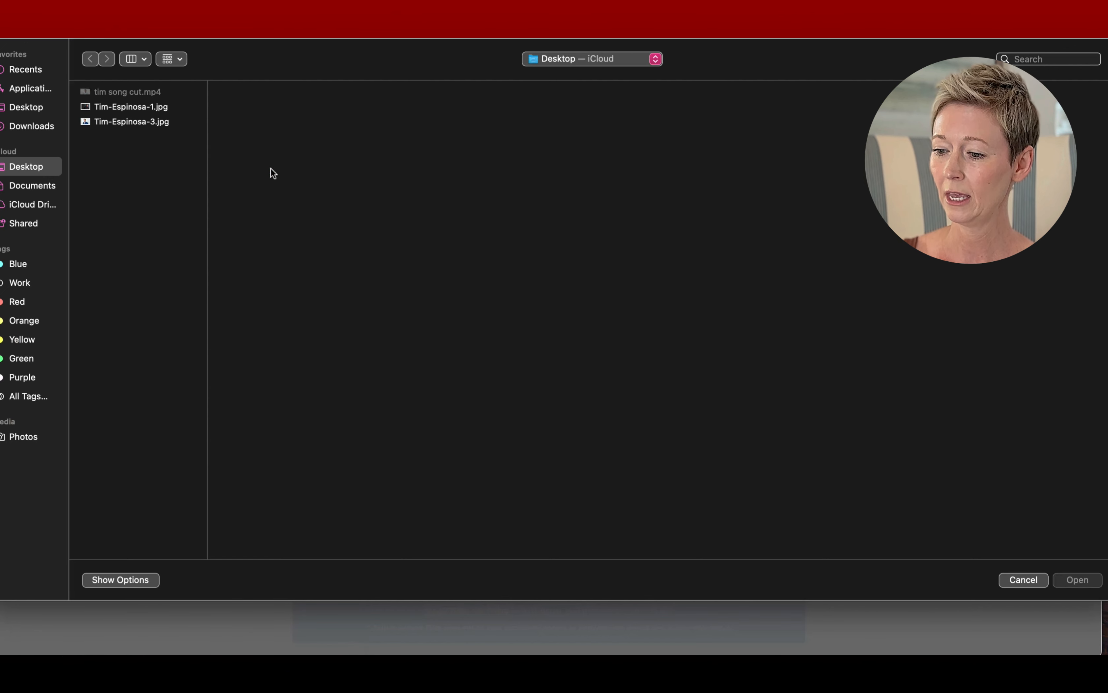
left_click(152, 118)
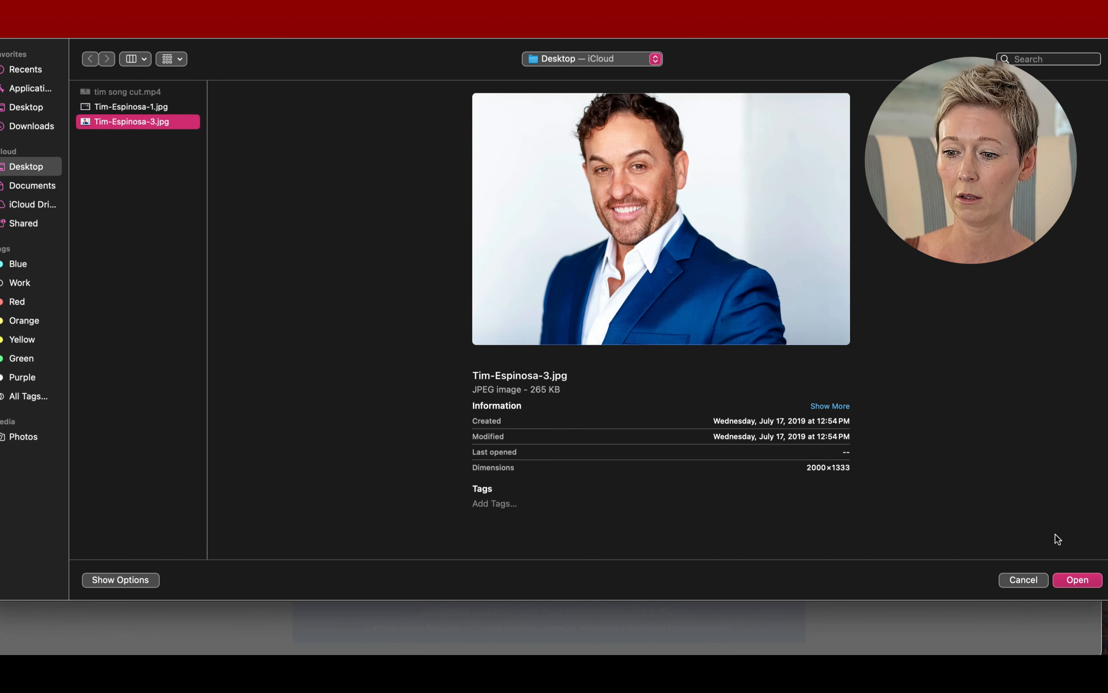
left_click(1076, 582)
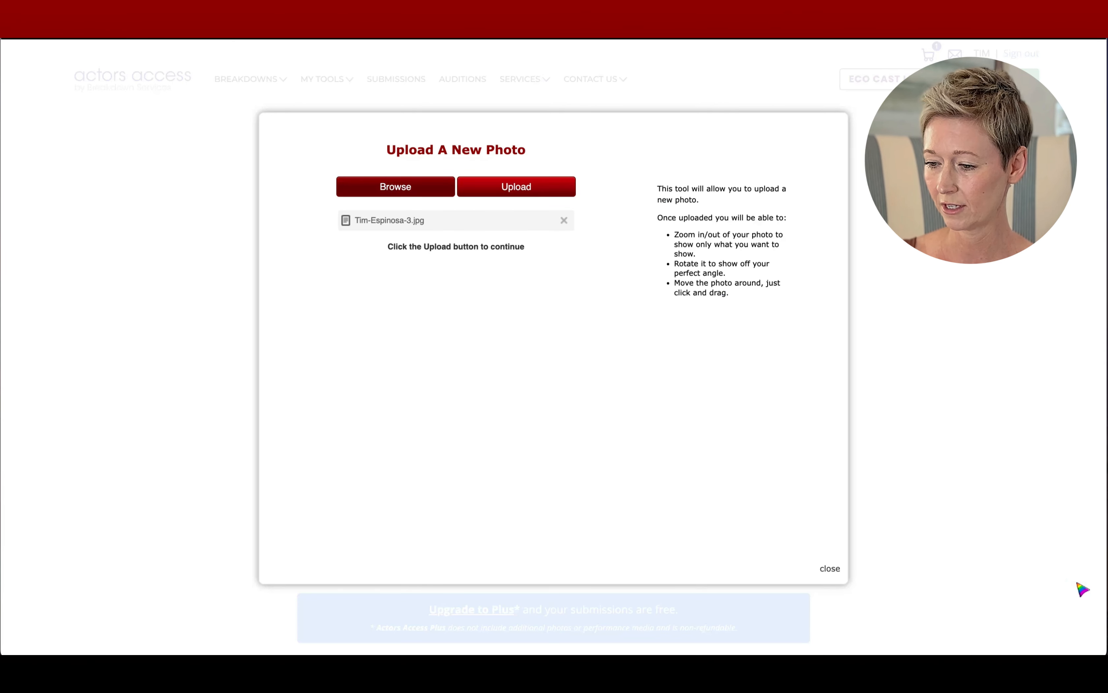
left_click(515, 187)
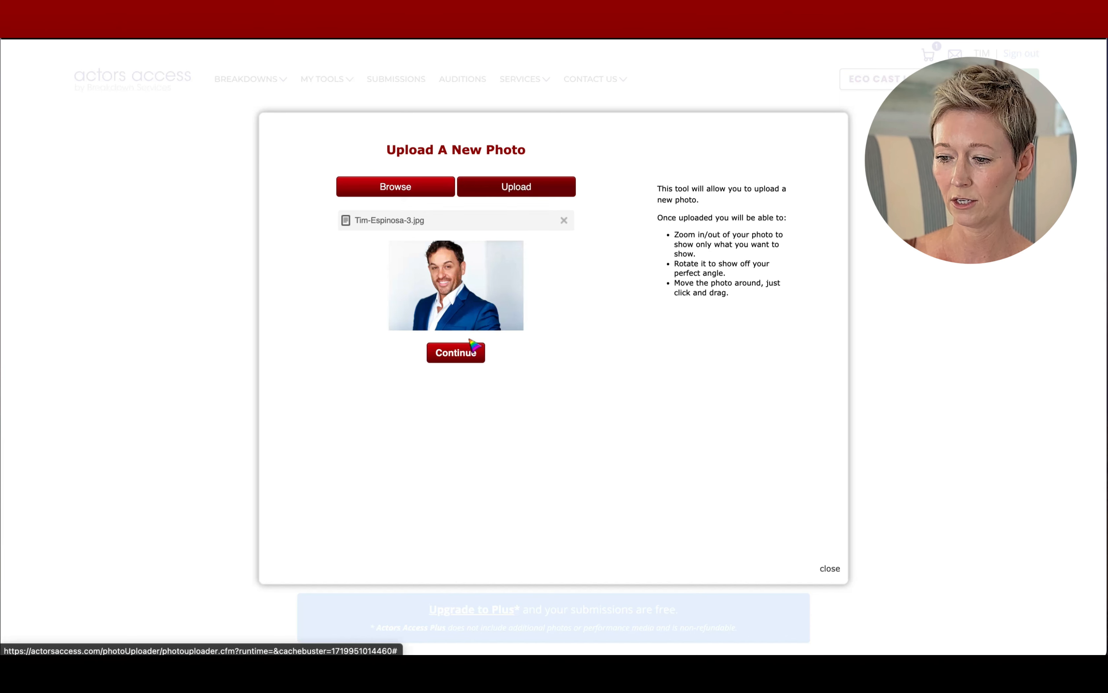
left_click(468, 352)
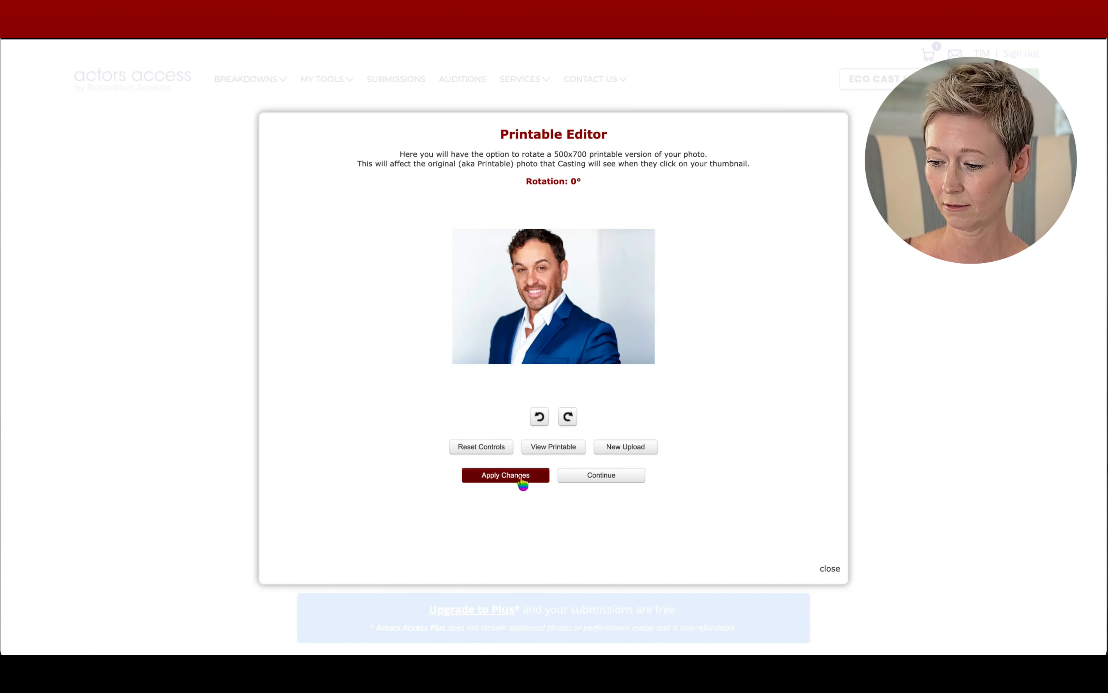
Keep the blue-suit headshot's printable unrotated, zoom its thumbnail out, frame the crop around the face and shoulders, and apply it.
left_click(585, 472)
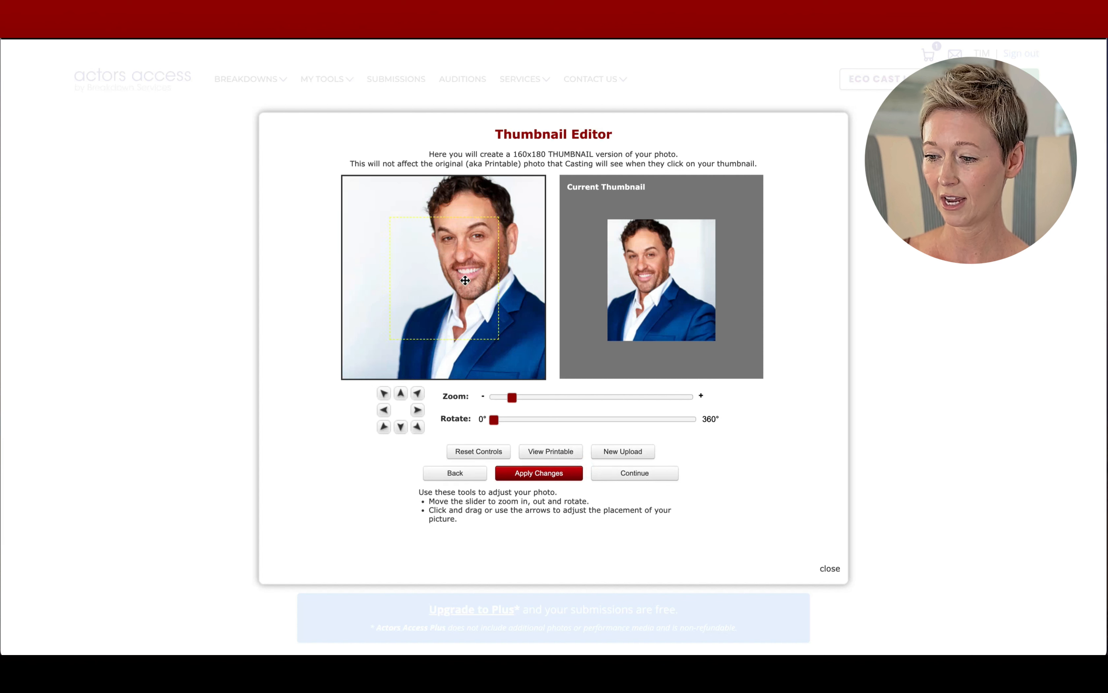
left_click_drag(465, 280, 486, 249)
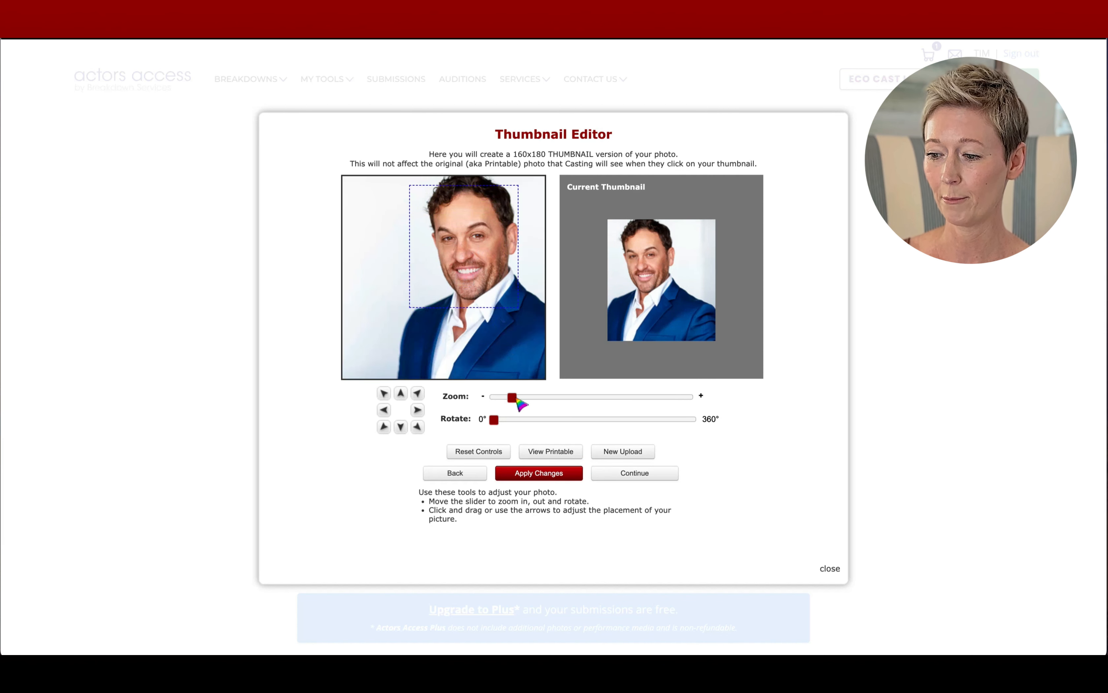
left_click(512, 397)
left_click_drag(512, 397, 505, 397)
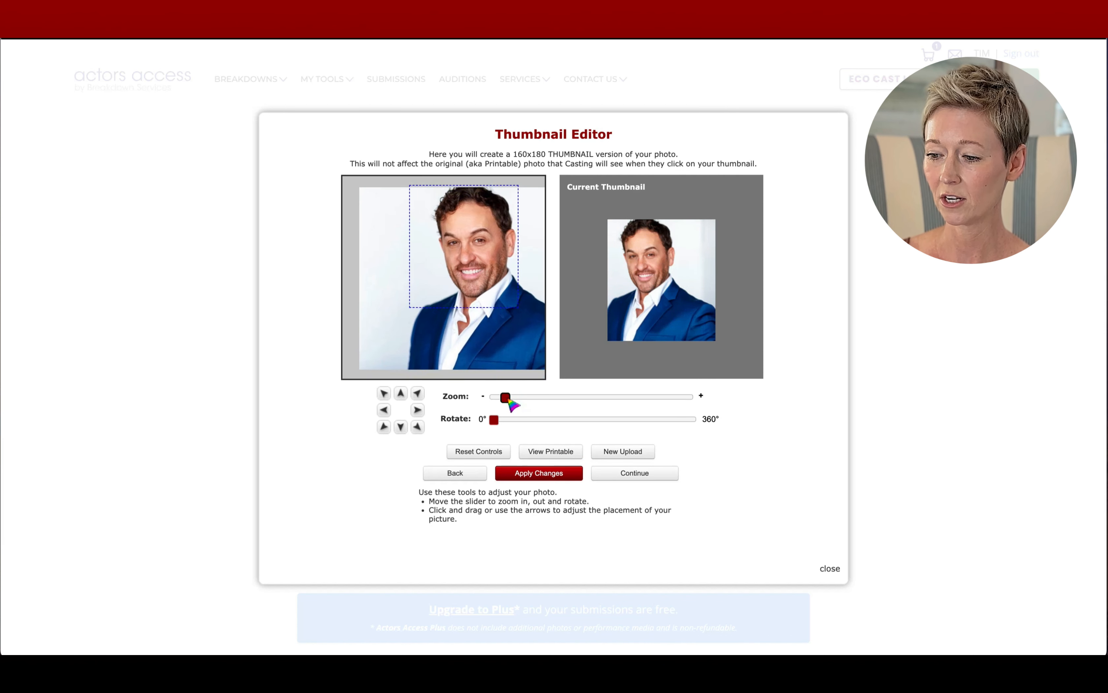
left_click_drag(487, 292, 510, 296)
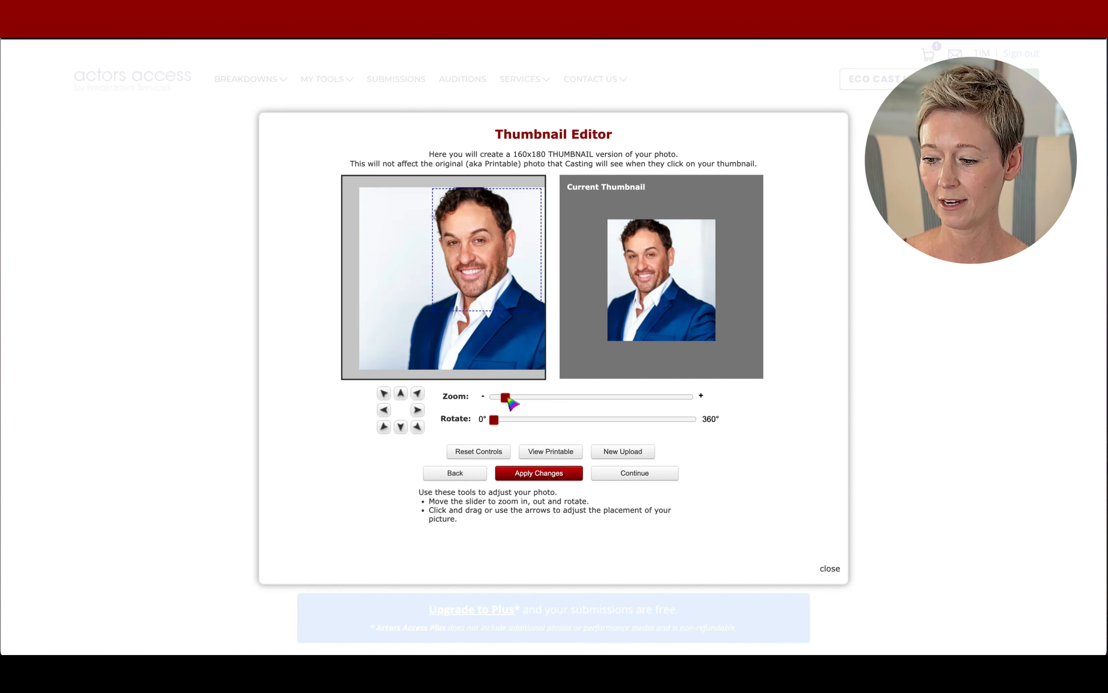
left_click_drag(505, 397, 501, 397)
left_click_drag(496, 283, 498, 285)
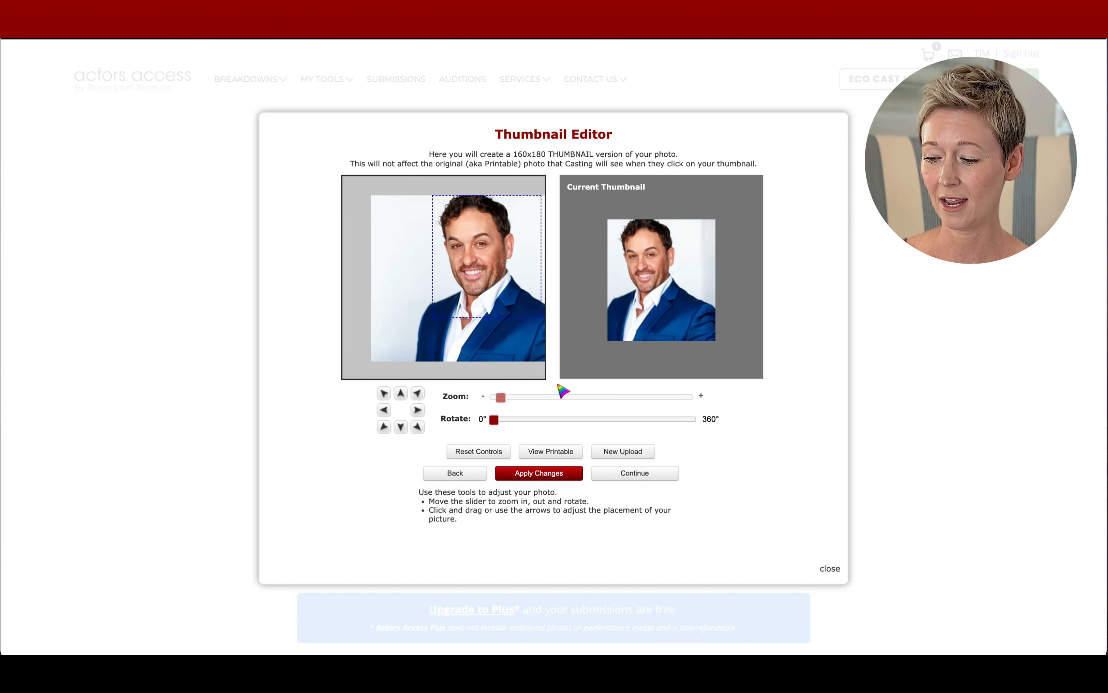
left_click(563, 478)
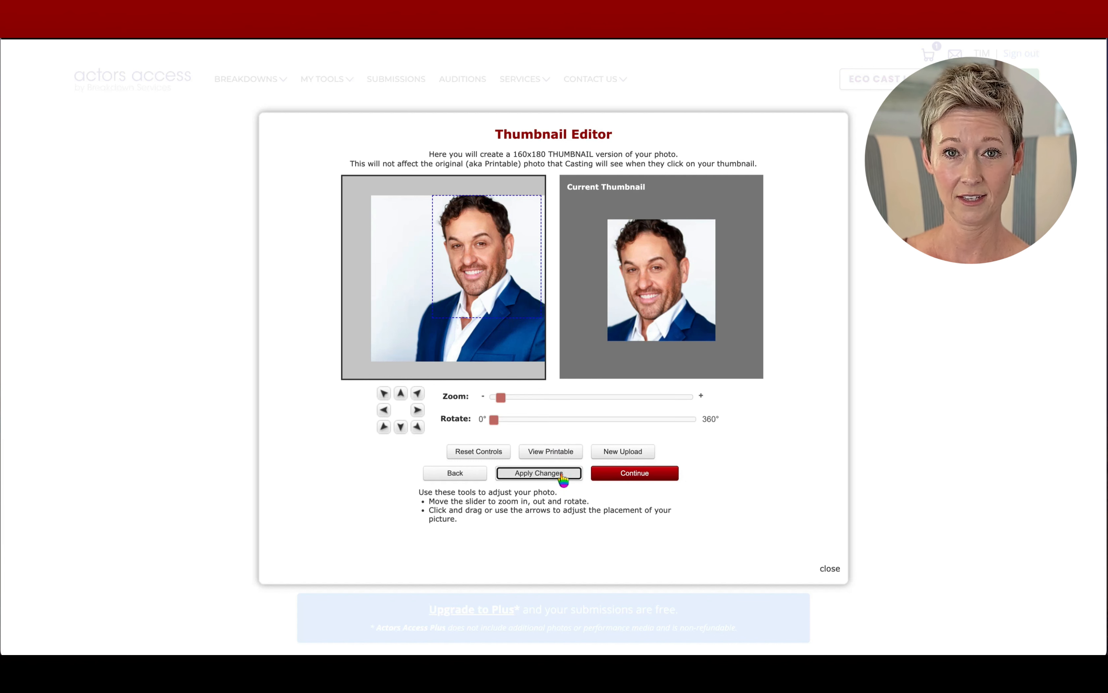
left_click(634, 474)
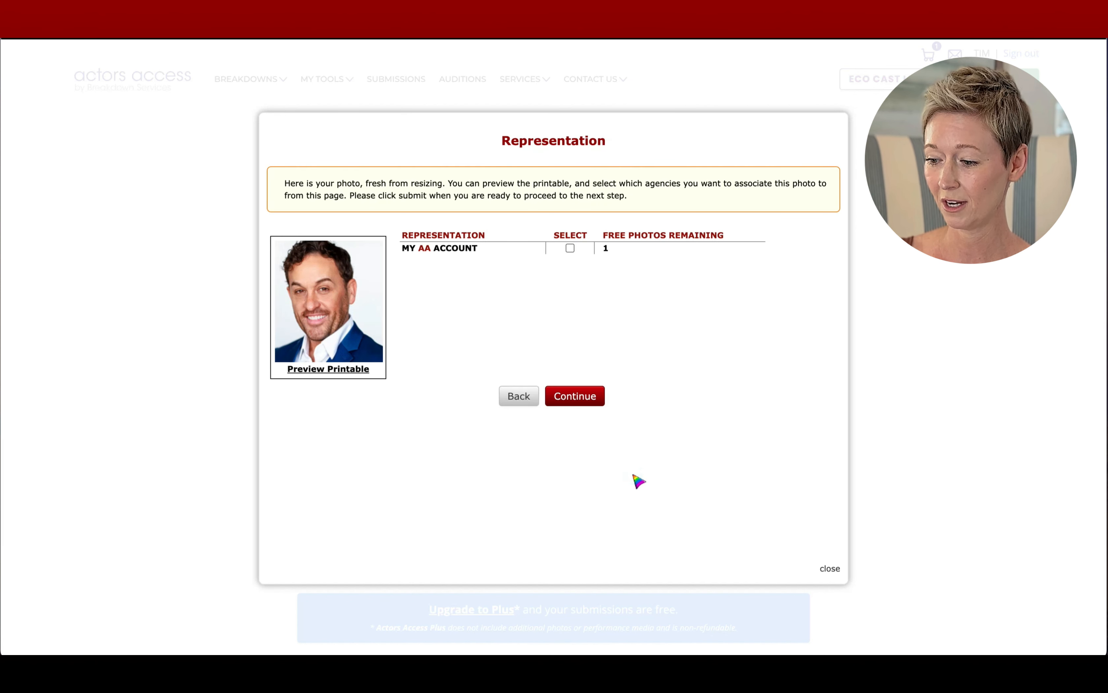
Assign the blue-suit headshot to My AA Account, categorise it as Theatrical and add it to the cart.
left_click(571, 248)
left_click(585, 406)
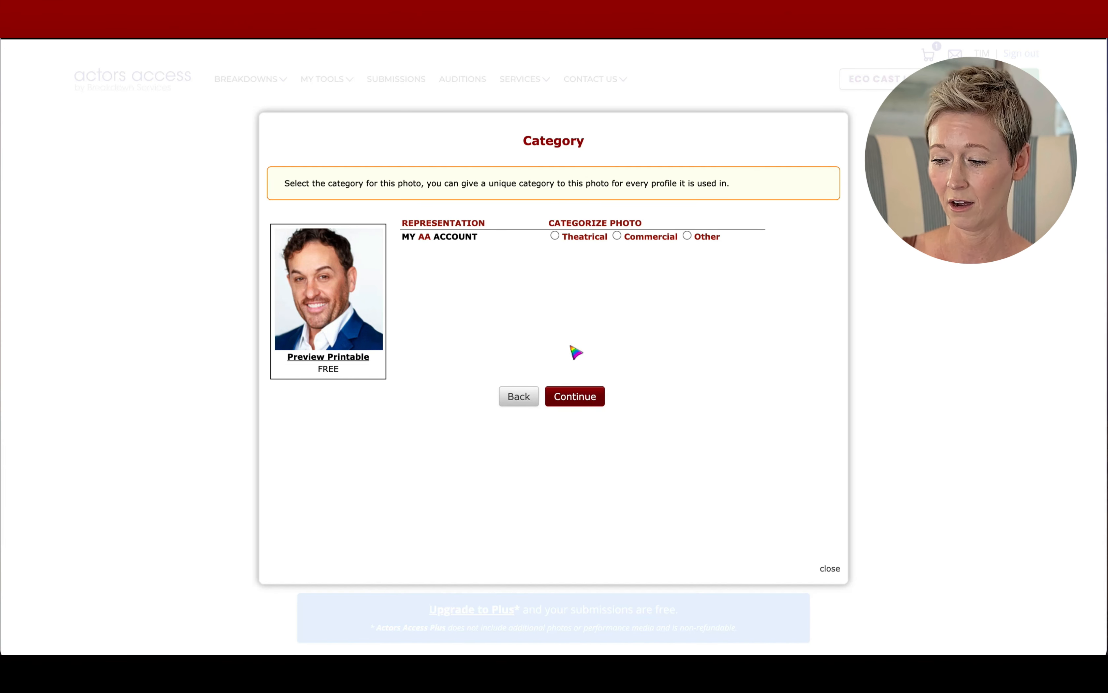
left_click(554, 235)
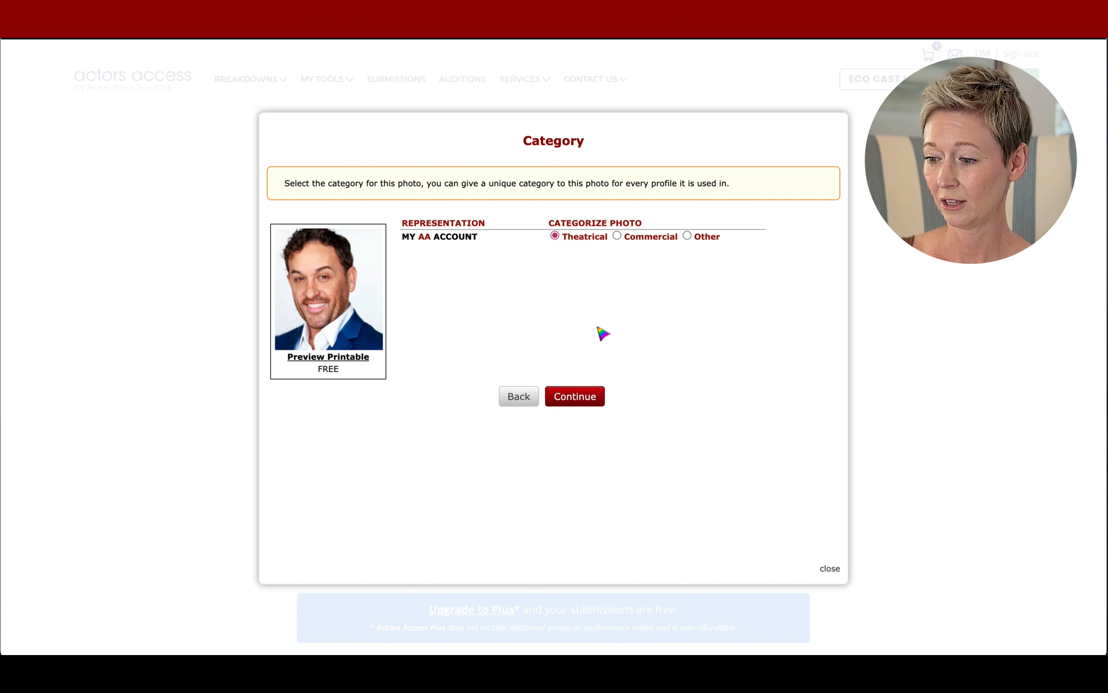
left_click(579, 398)
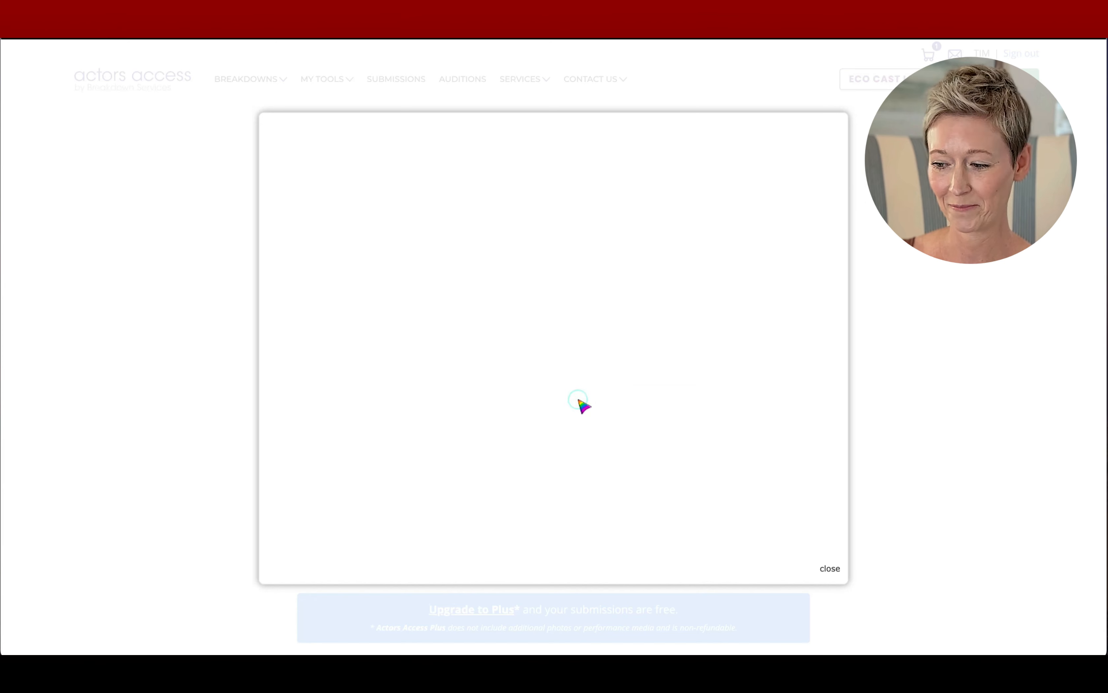
Complete the reCAPTCHA check, submit the cart order with both free headshots and review the order receipt.
scroll(928, 444, "down", 5)
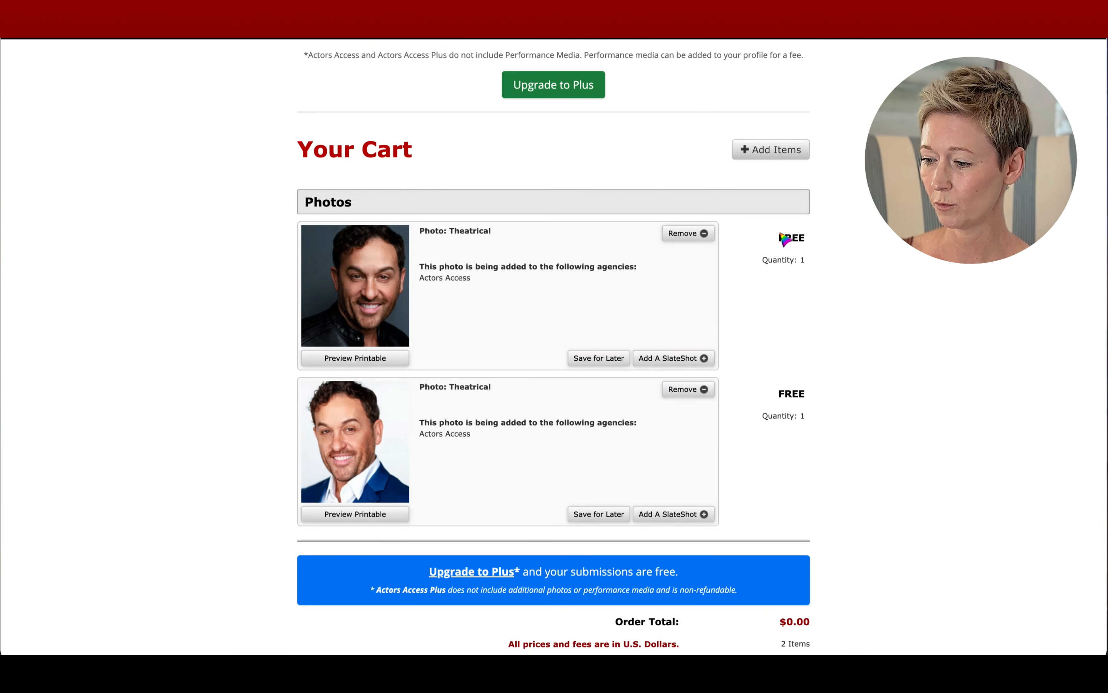
scroll(887, 383, "down", 3)
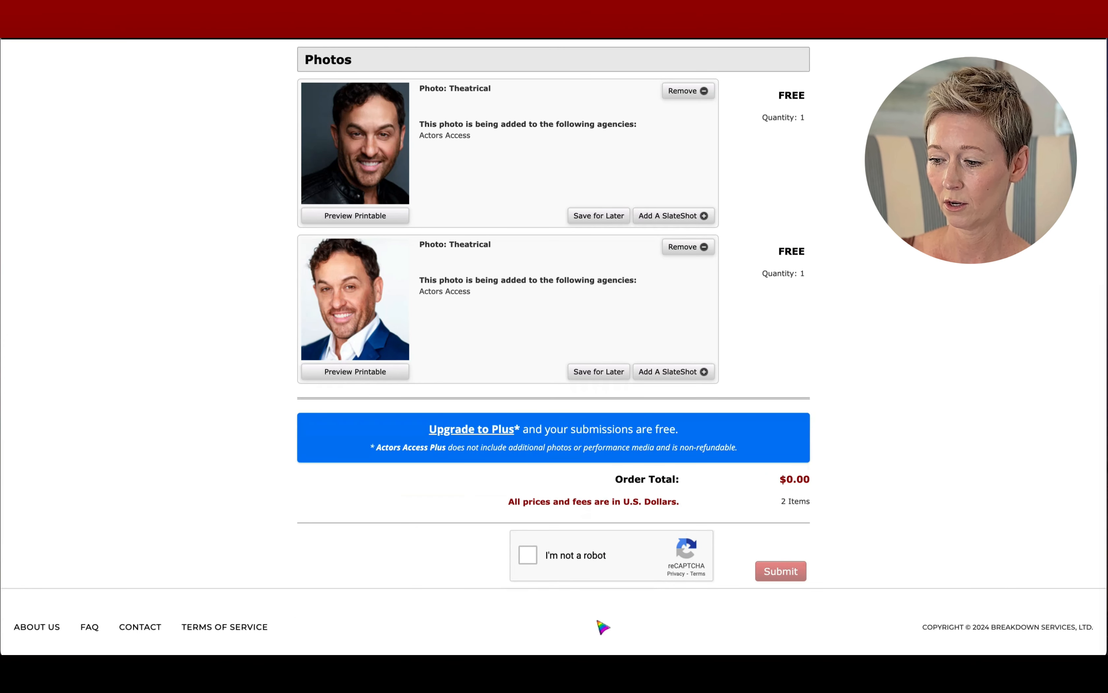
left_click(527, 556)
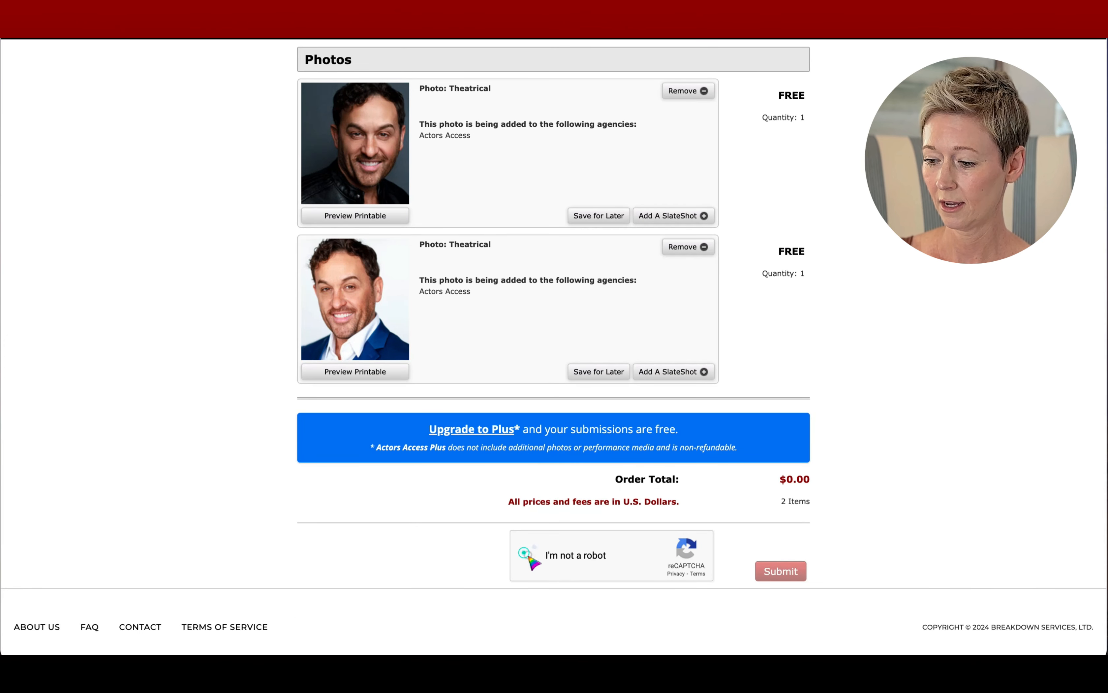
left_click(792, 576)
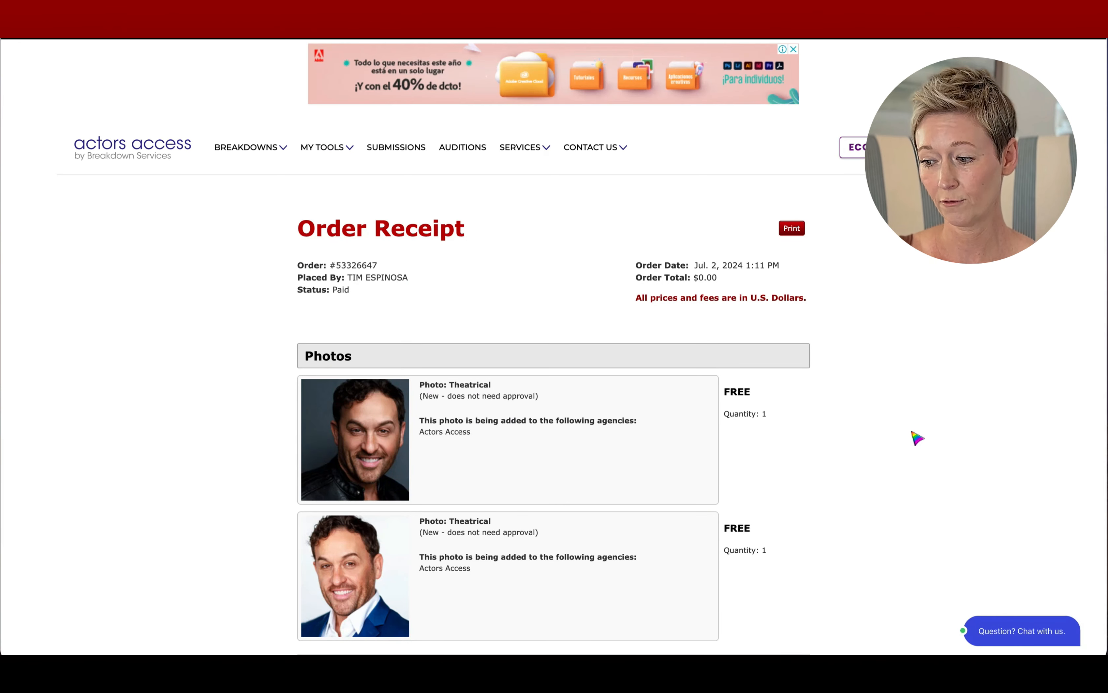
scroll(918, 438, "down", 3)
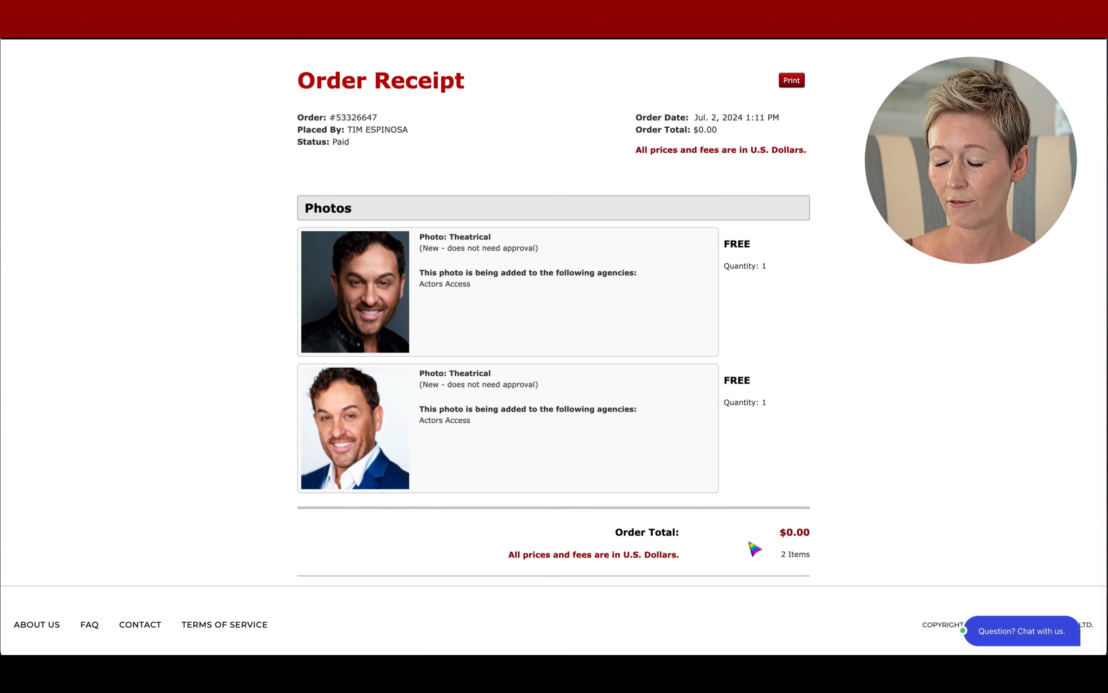
Open the profile's photo management page and check the two pending headshots.
scroll(788, 423, "up", 3)
left_click(335, 149)
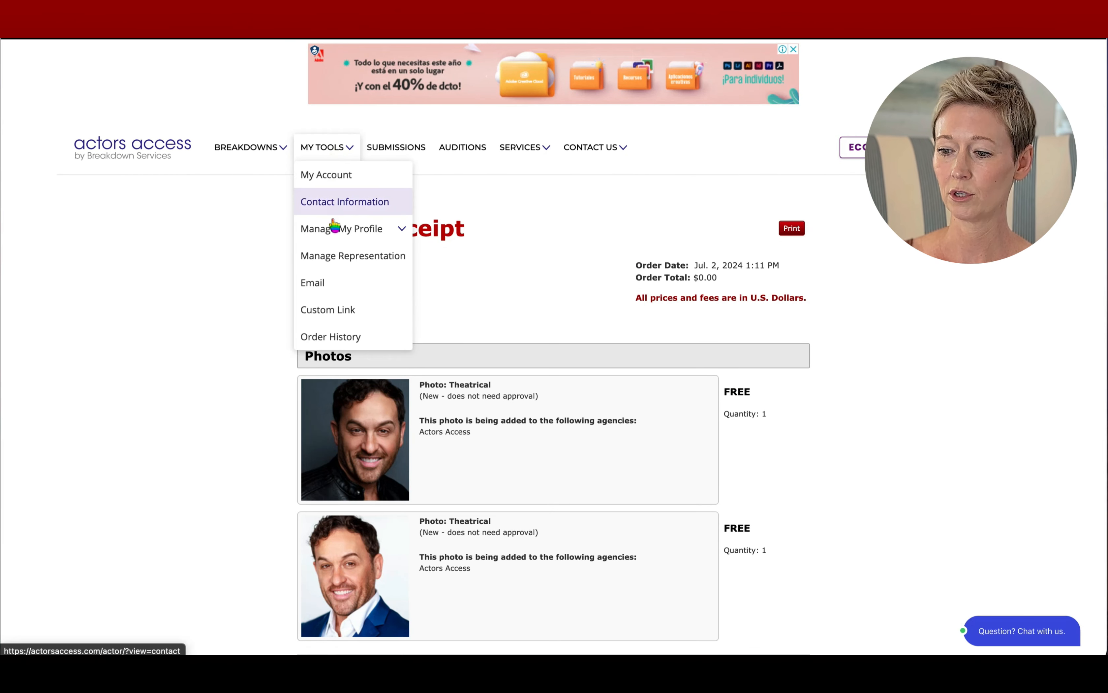
mouse_move(334, 229)
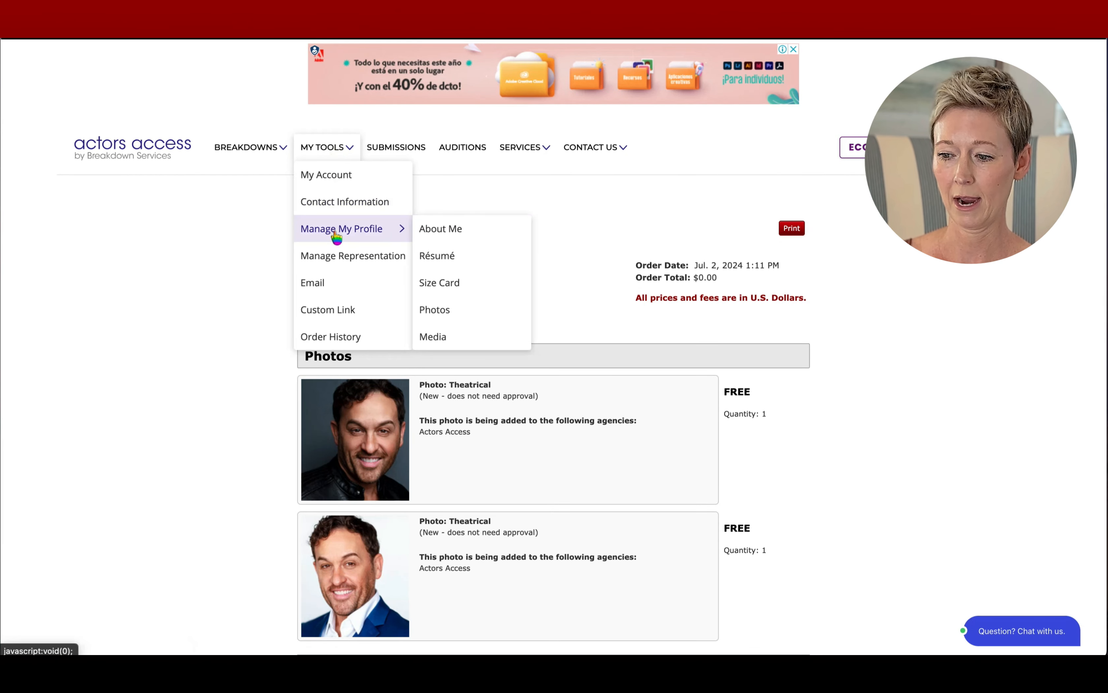
left_click(443, 319)
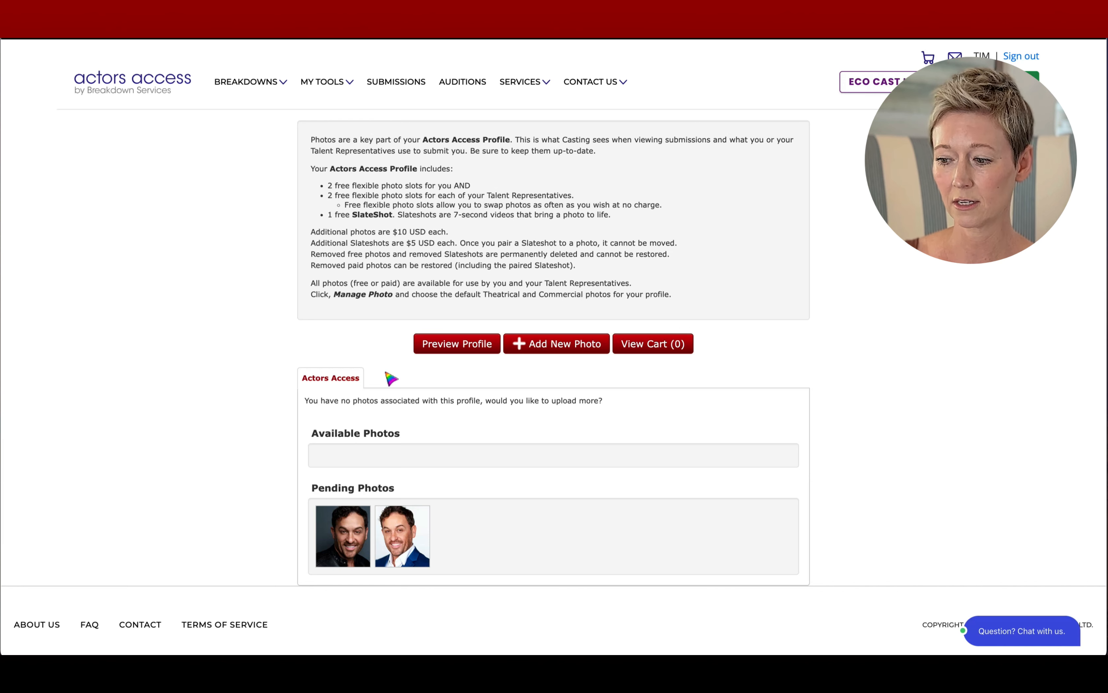
Open the media section of the actor profile.
scroll(330, 261, "up", 2)
mouse_move(338, 156)
mouse_move(341, 231)
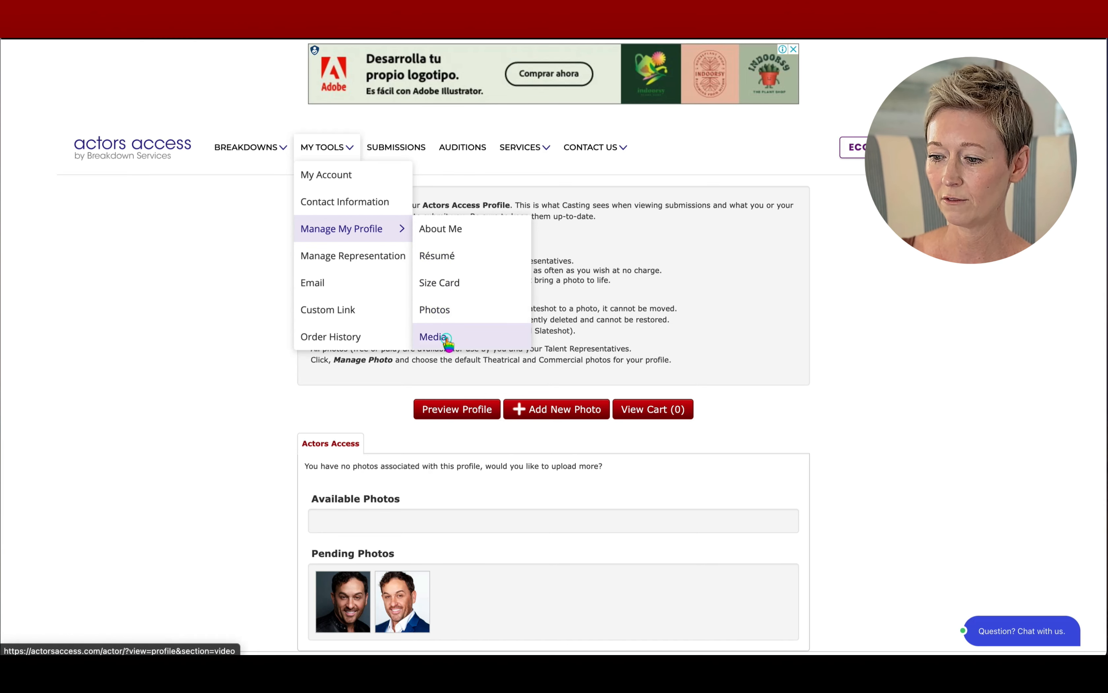
left_click(433, 337)
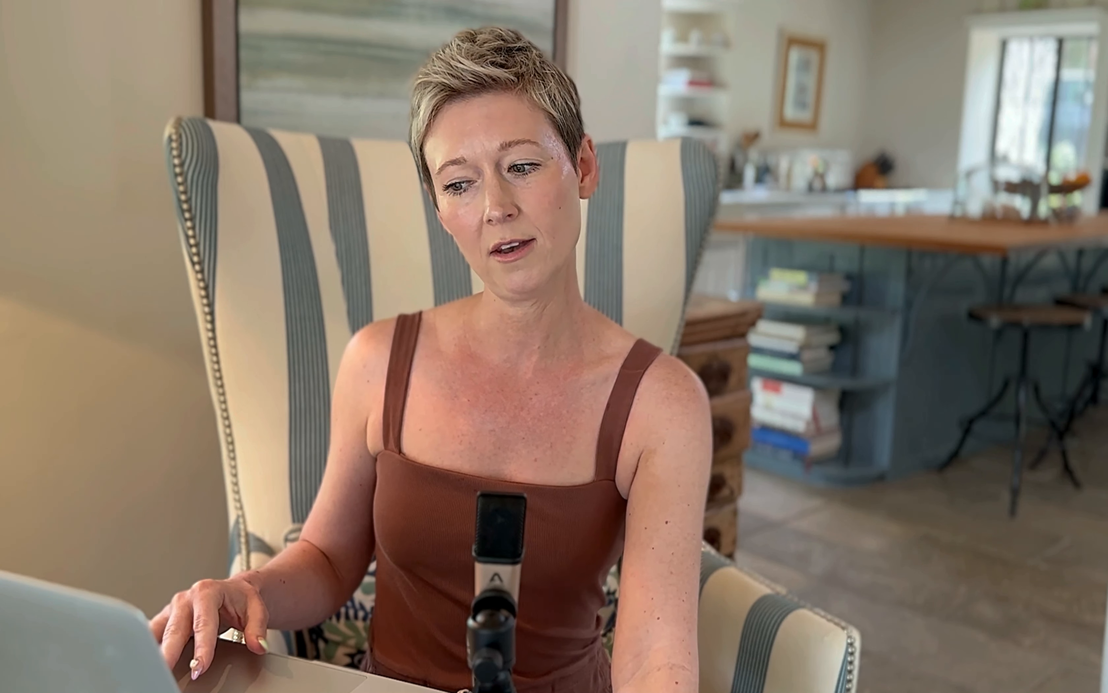
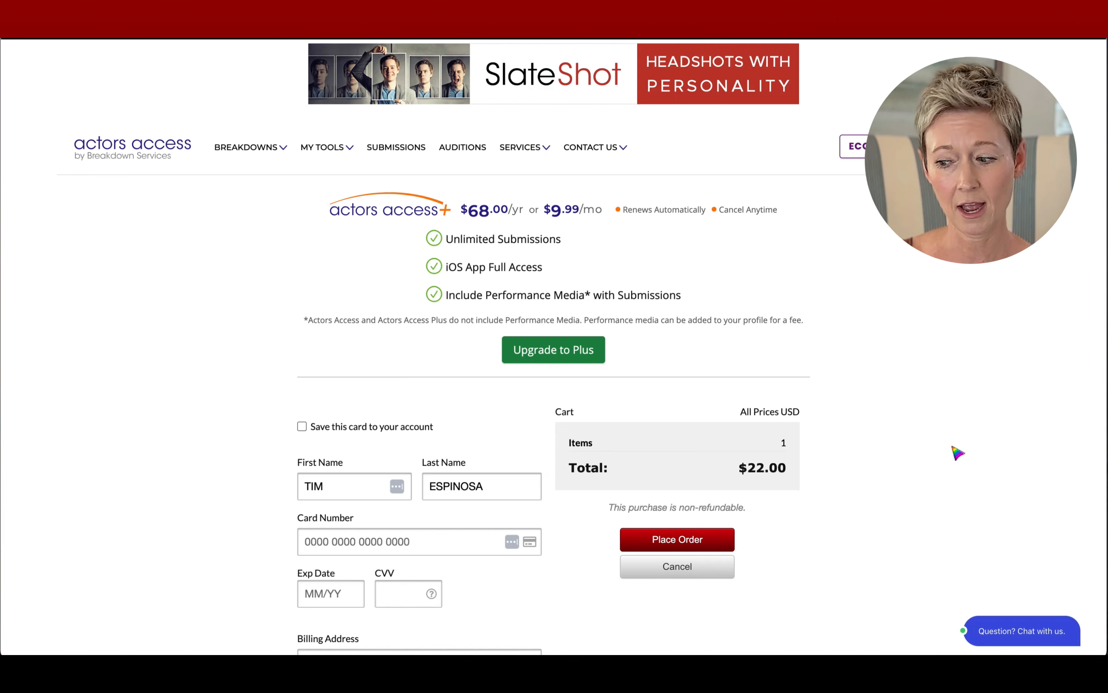
Look over the card payment form for the cart order and return to the profile's media page.
scroll(956, 453, "down", 3)
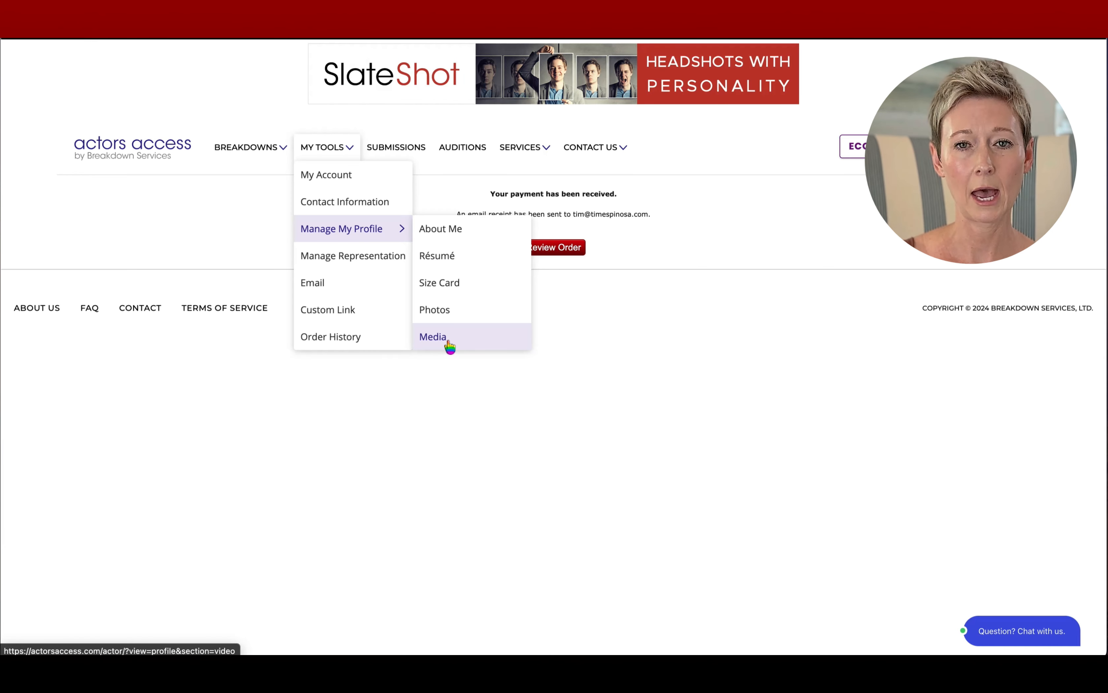
left_click(432, 336)
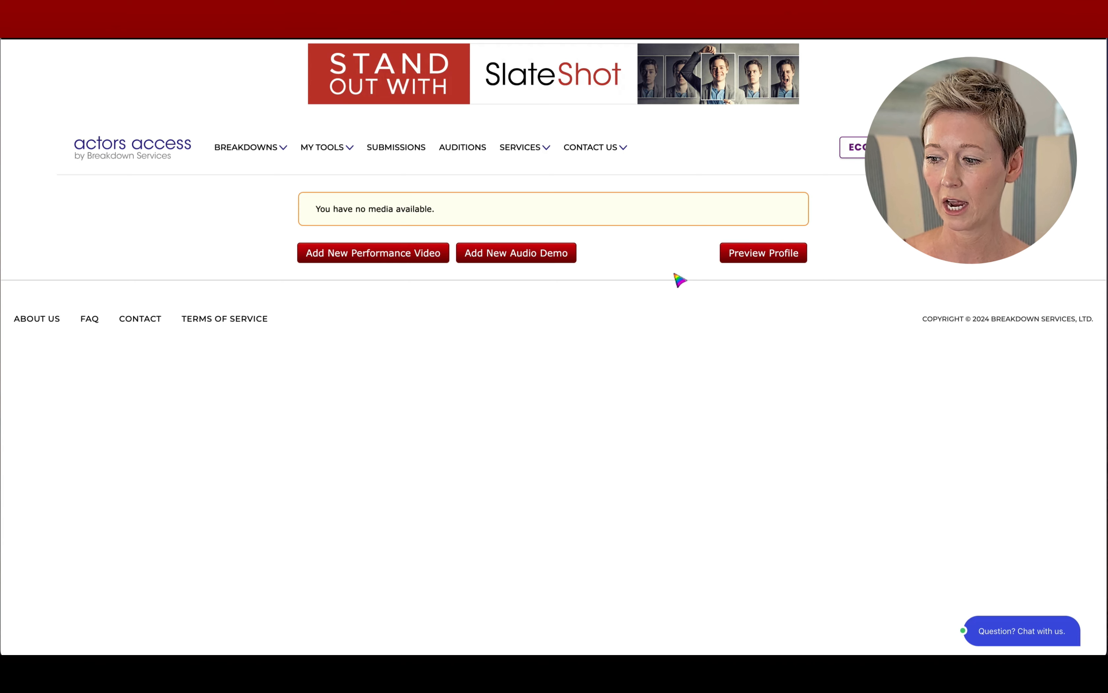
Open the Manage Representation page, read through the Talent Link information and highlight the notice about representatives inviting actors by email.
mouse_move(334, 145)
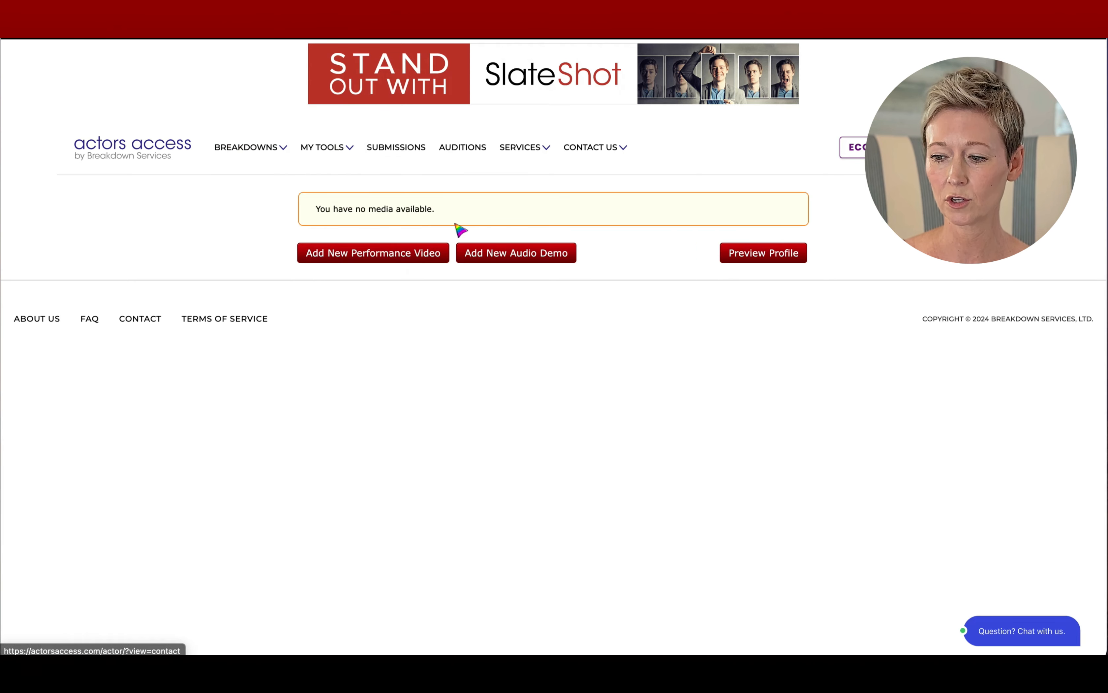
mouse_move(344, 228)
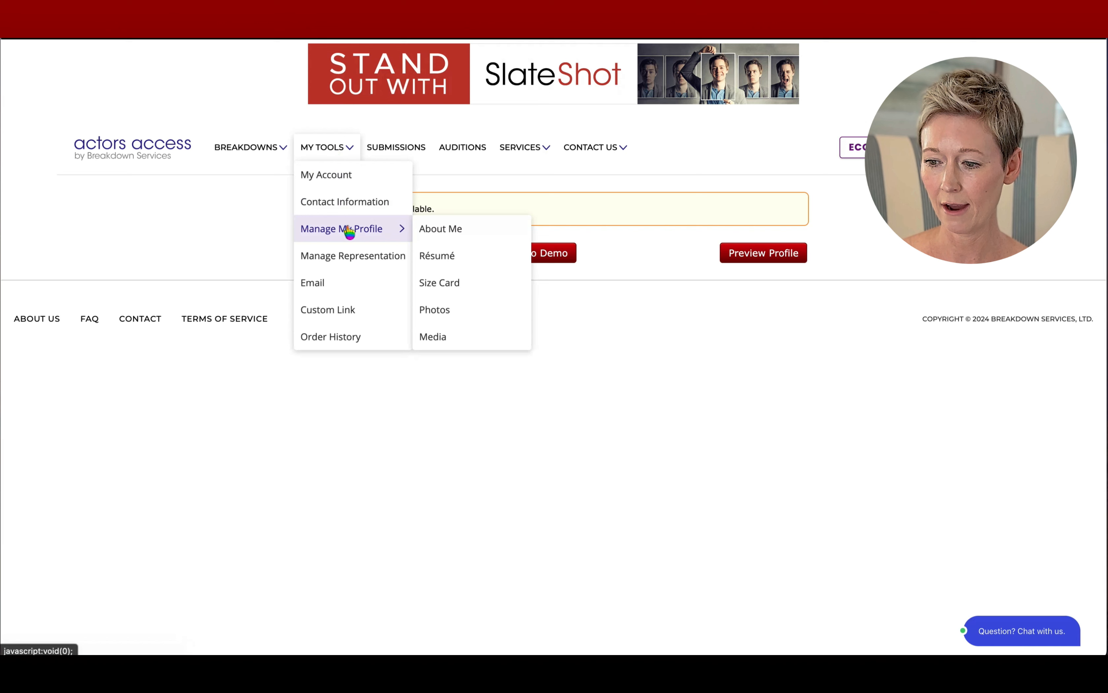
left_click(353, 258)
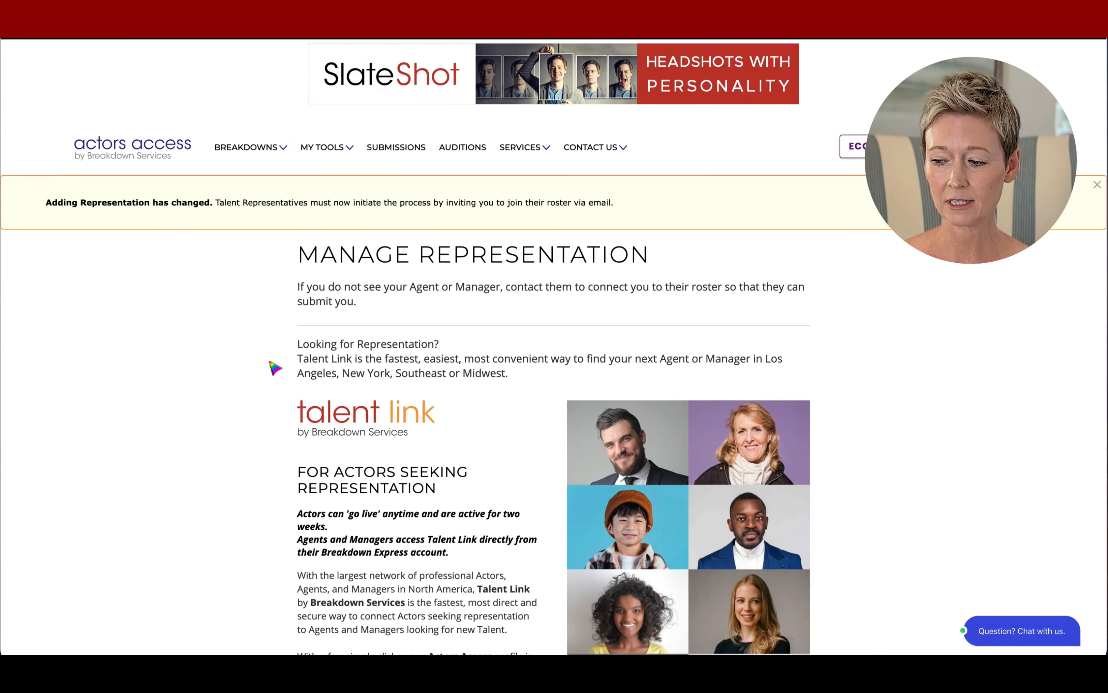
scroll(240, 455, "down", 3)
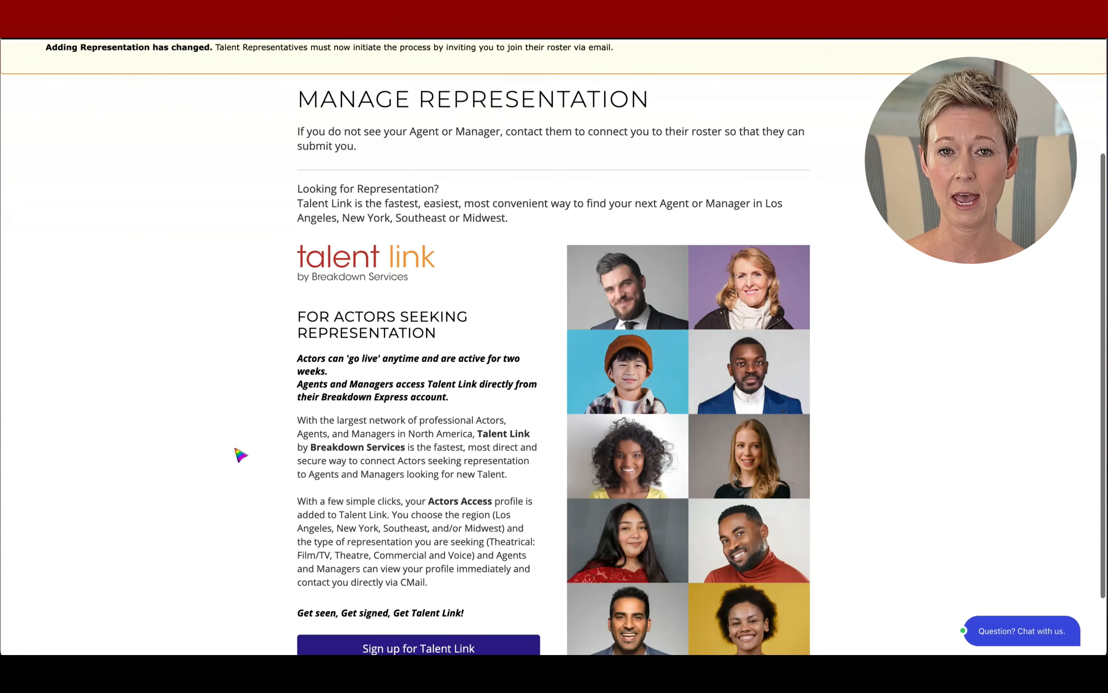
scroll(239, 454, "down", 2)
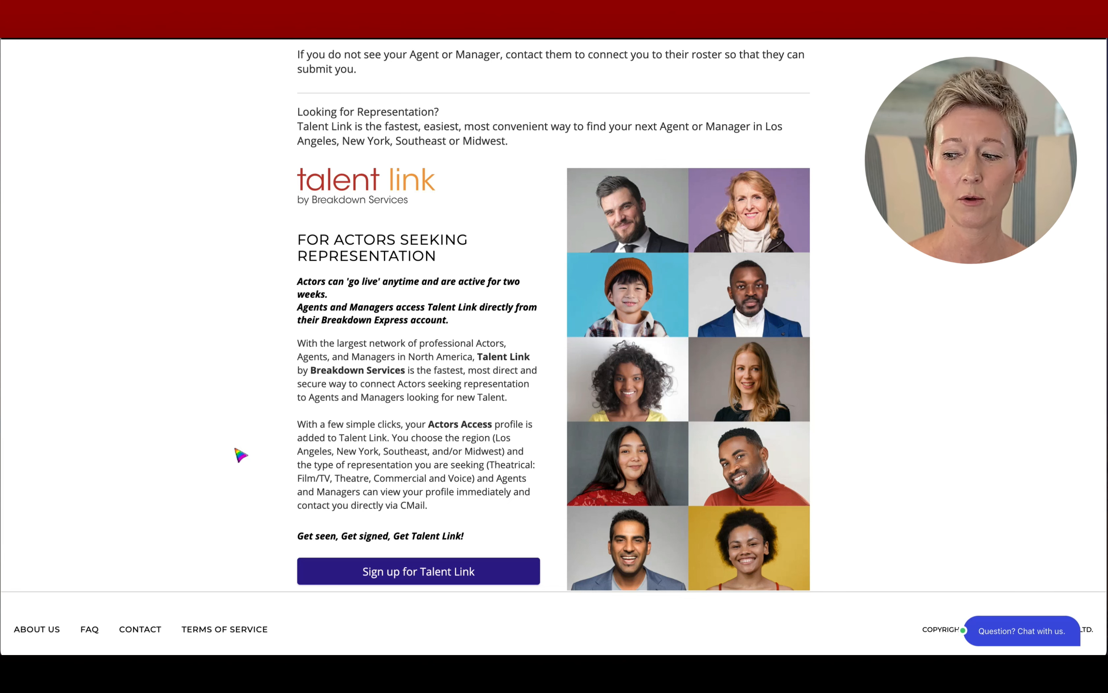
scroll(240, 455, "up", 2)
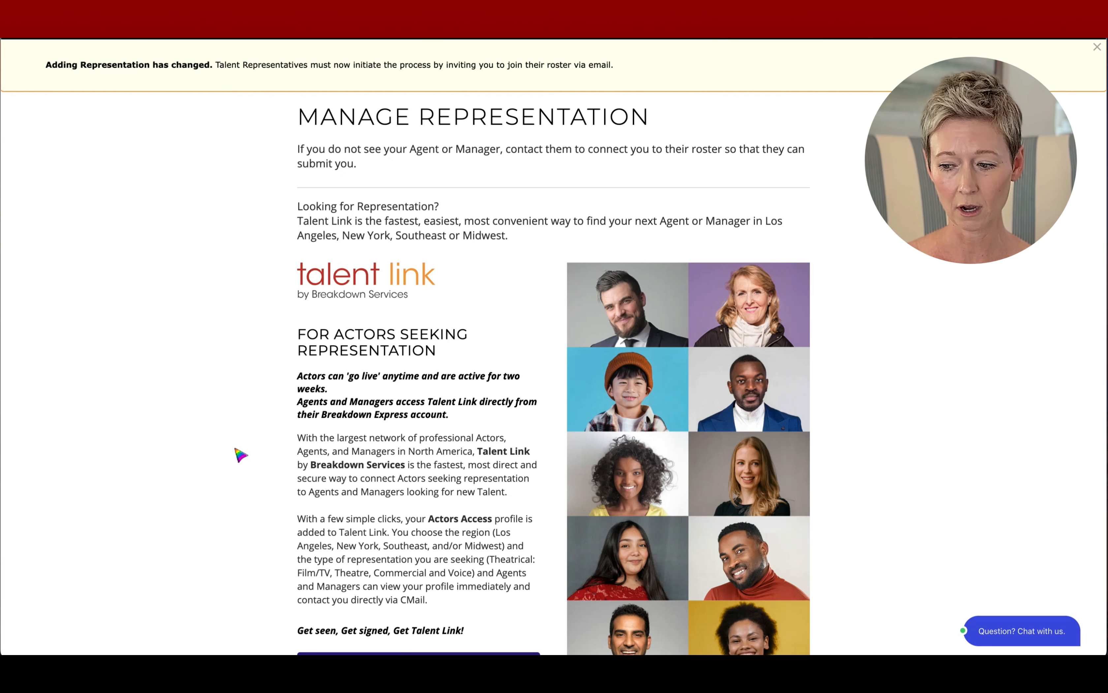
scroll(239, 455, "up", 2)
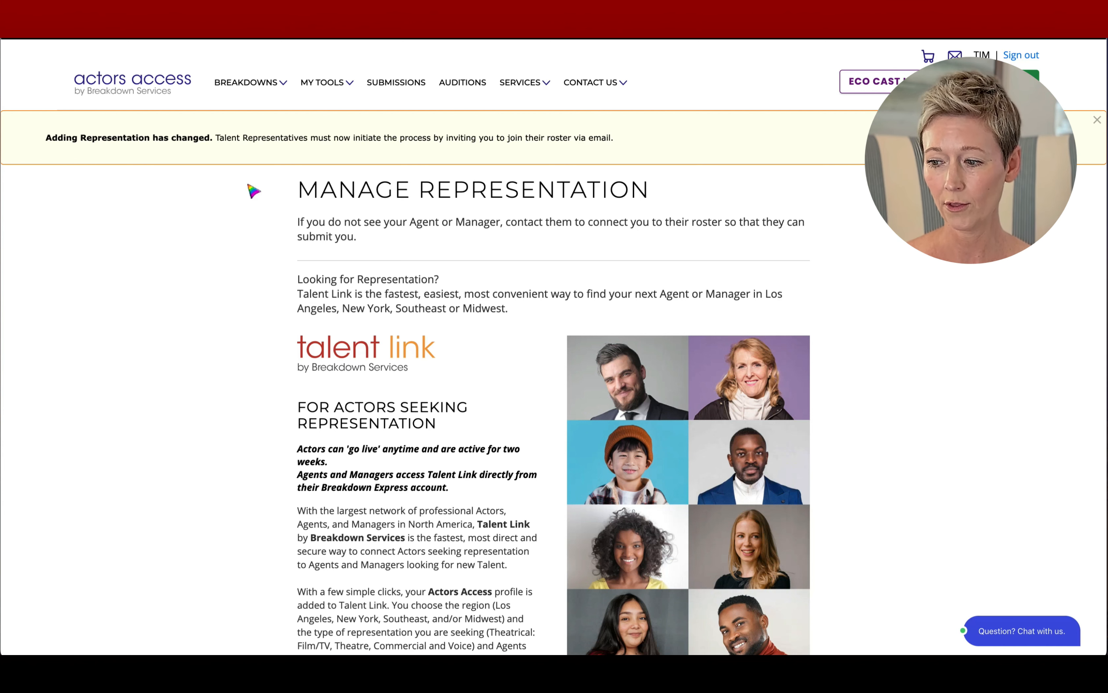
left_click_drag(243, 138, 510, 152)
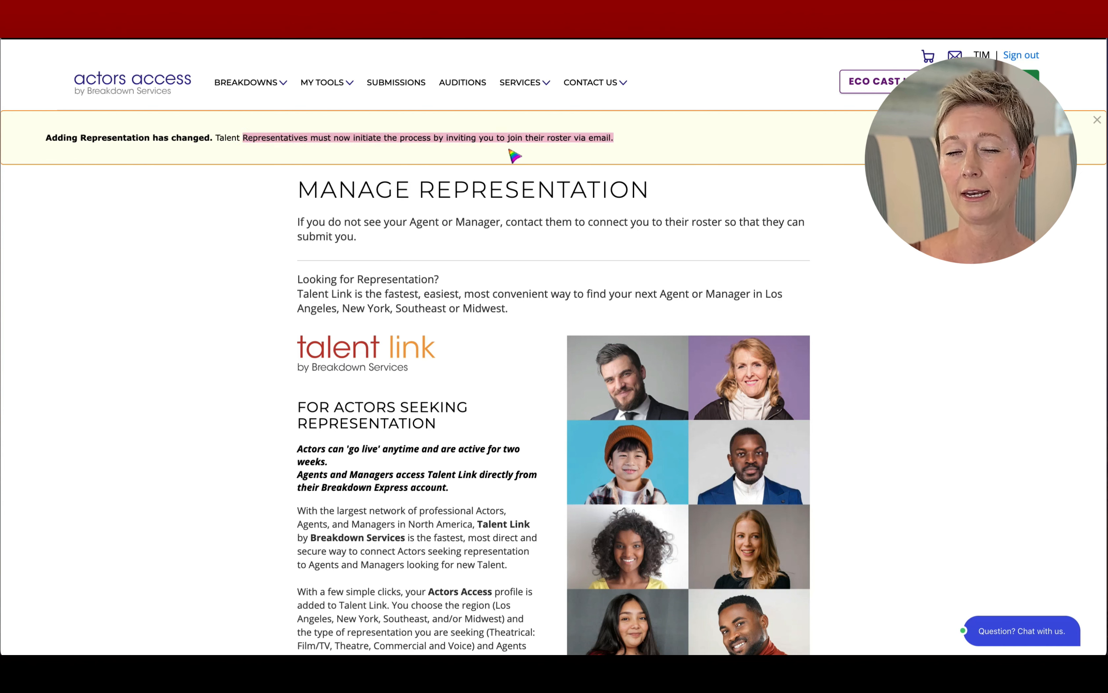
Open the account's Email page and examine the recipient, subject, message, photo and video options for sending the résumé.
mouse_move(338, 87)
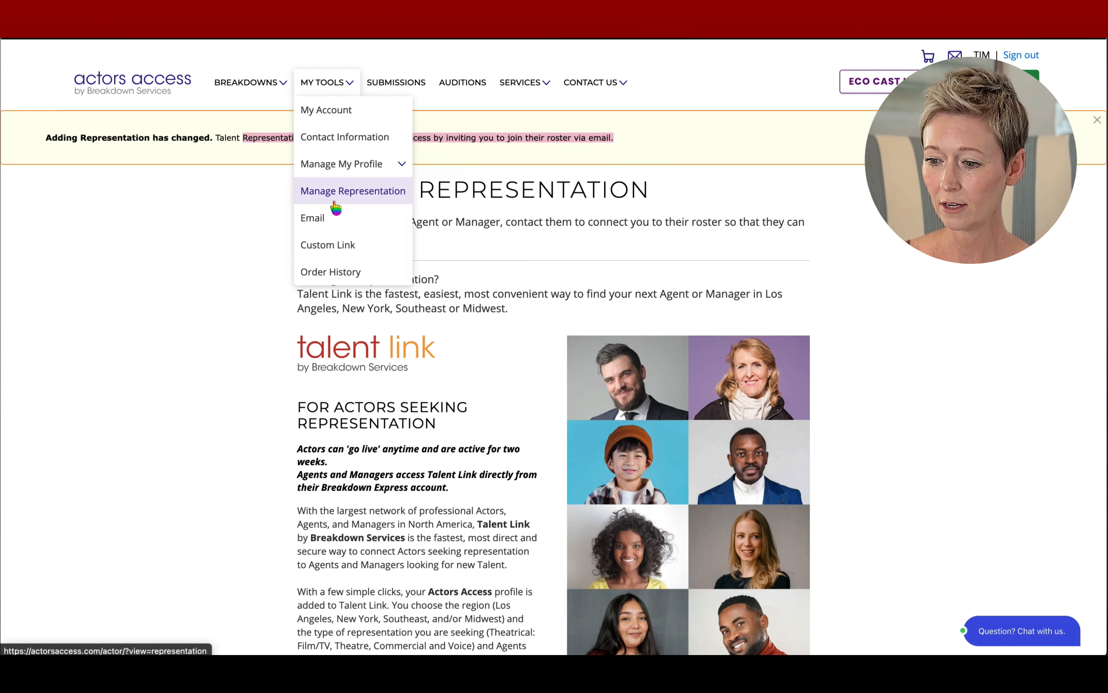
left_click(323, 218)
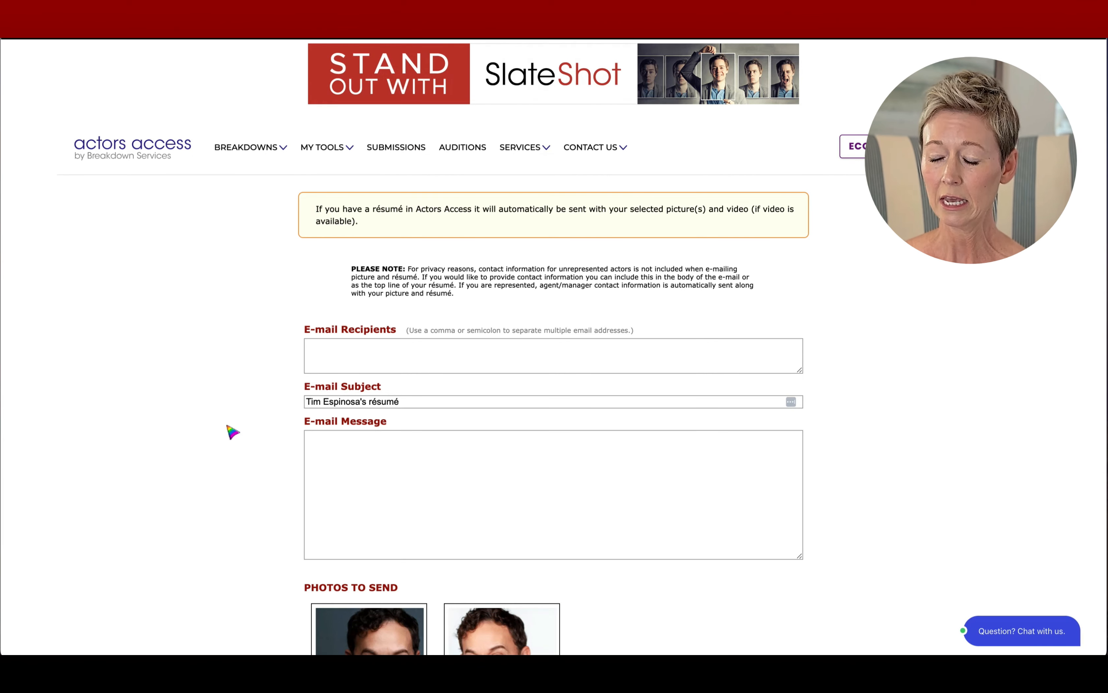
scroll(233, 431, "down", 2)
scroll(234, 339, "down", 5)
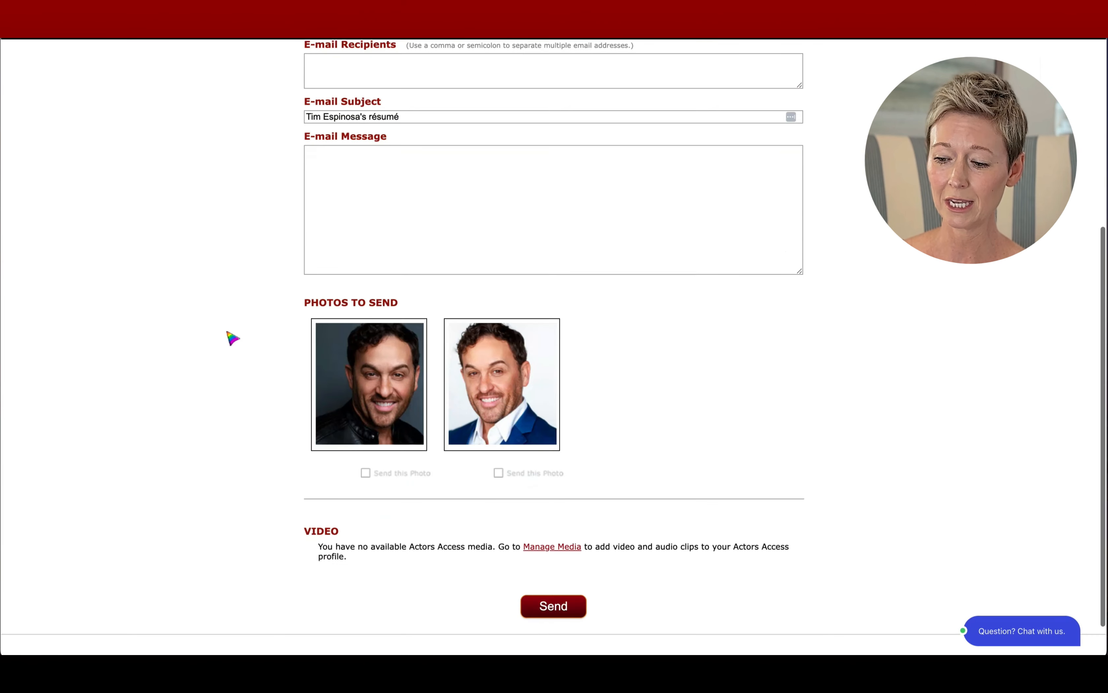
scroll(234, 339, "up", 2)
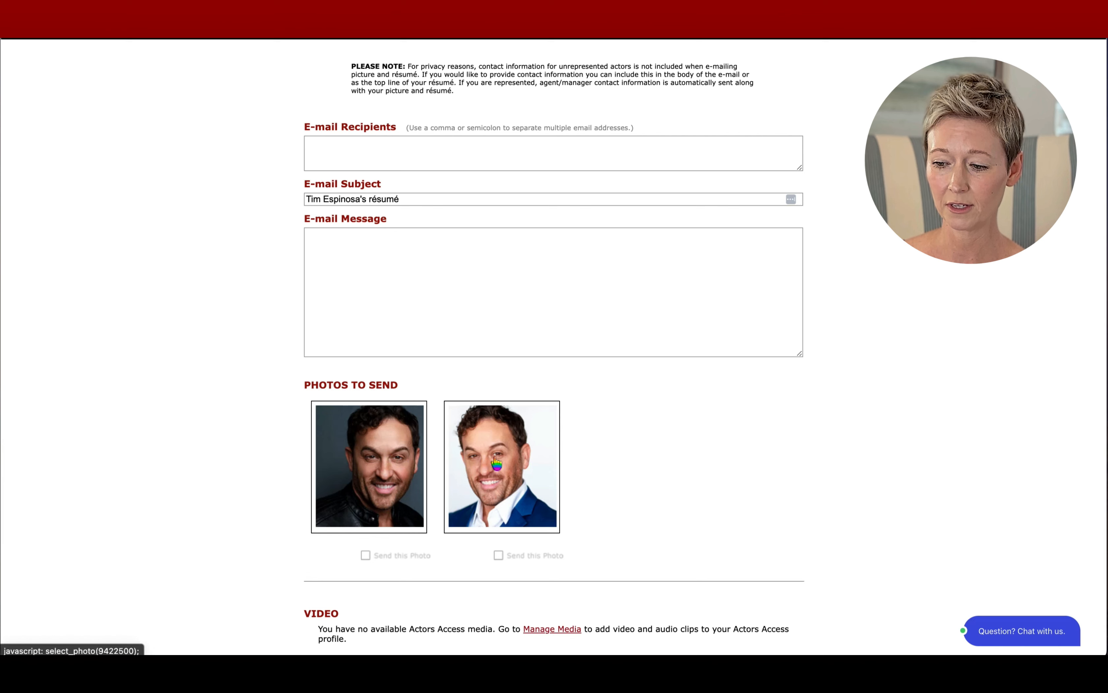
scroll(244, 435, "down", 2)
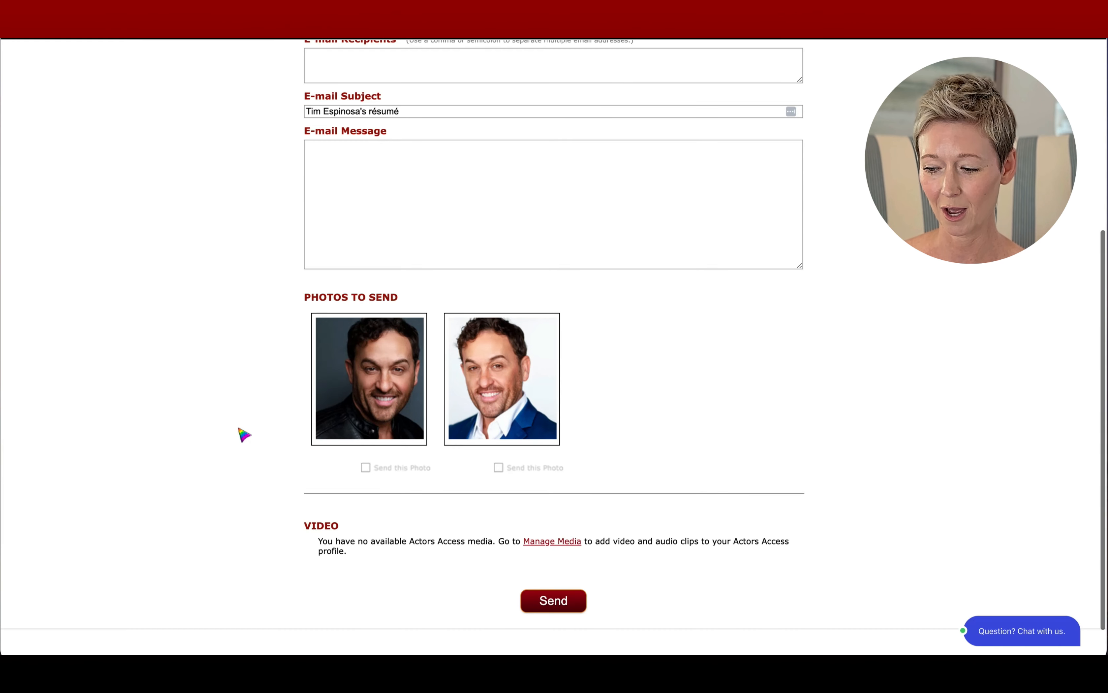
scroll(141, 359, "up", 5)
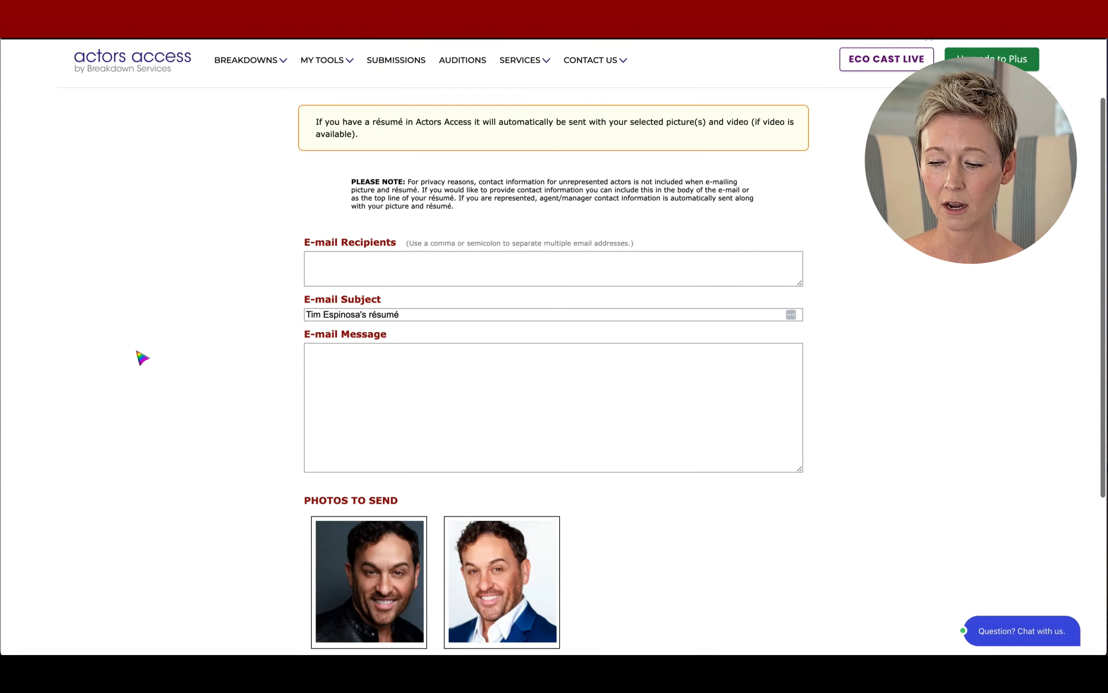
scroll(141, 359, "up", 1)
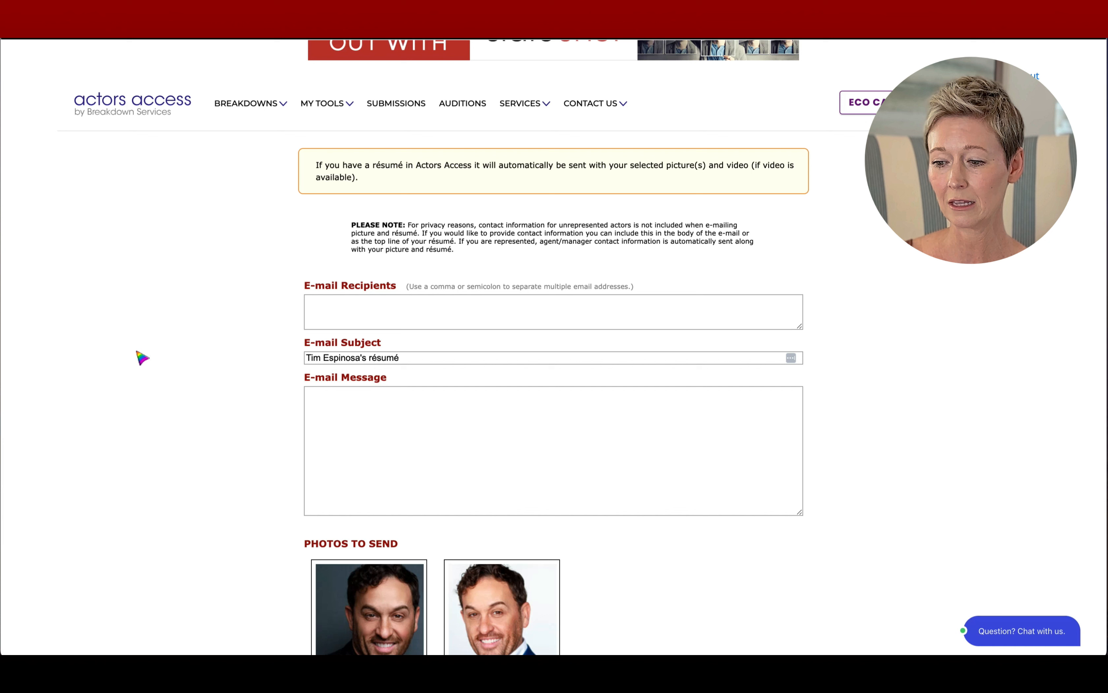
Set the Actors Access custom link ending to the actor's full name in lowercase without spaces and save it.
left_click(343, 107)
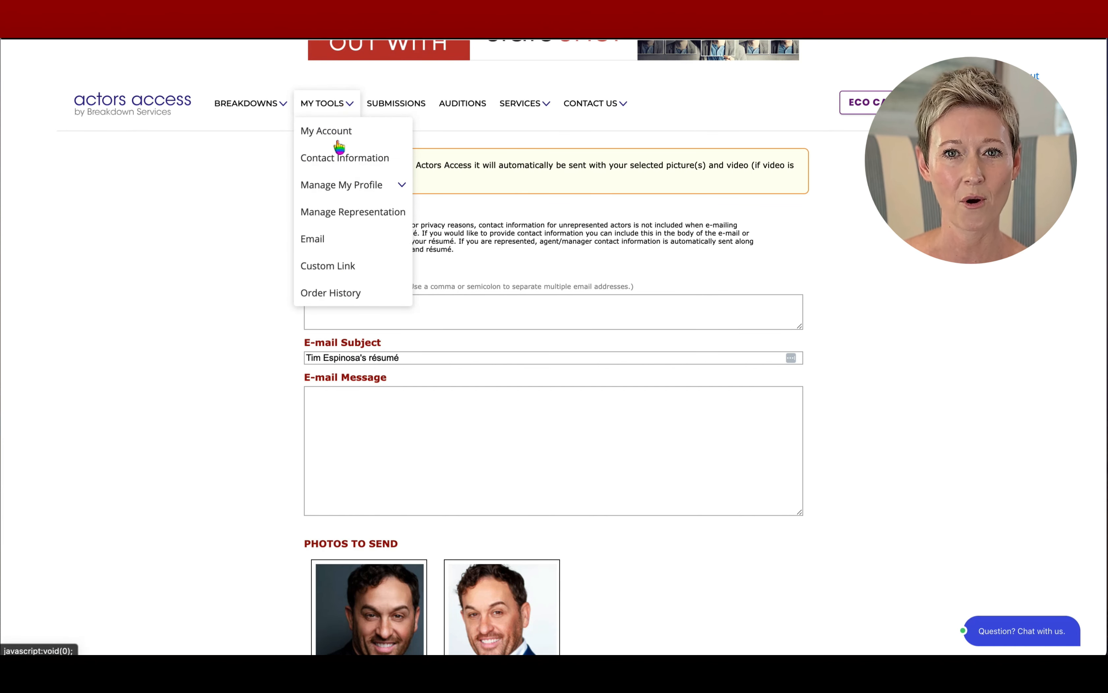
left_click(347, 267)
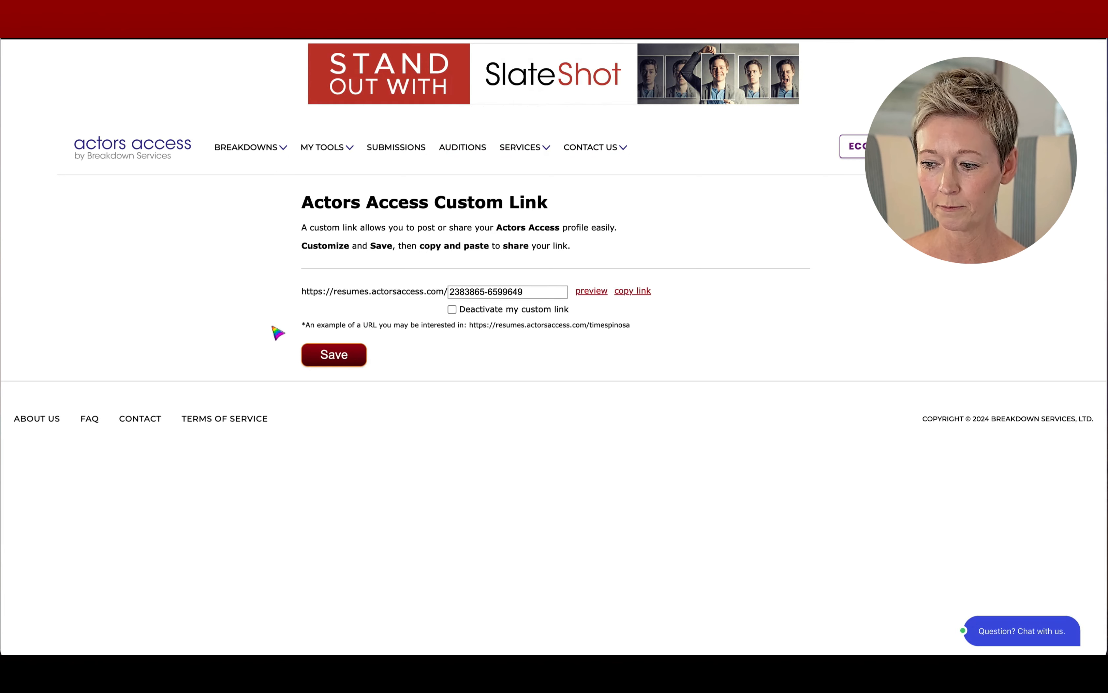
left_click(532, 293)
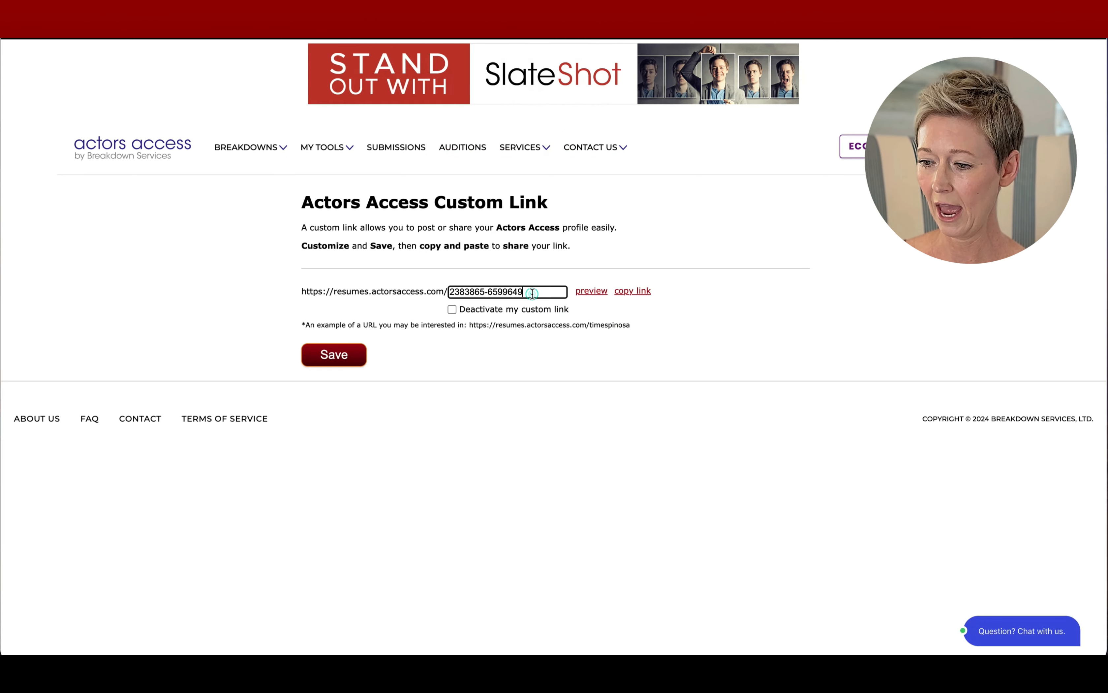
key("BackSpace")
key("BackSpace")
key("BackSpace")
key("BackSpace")
key("BackSpace")
key("BackSpace")
key("BackSpace")
key("BackSpace")
key("BackSpace")
key("BackSpace")
key("BackSpace")
key("BackSpace")
key("BackSpace")
key("BackSpace")
key("BackSpace")
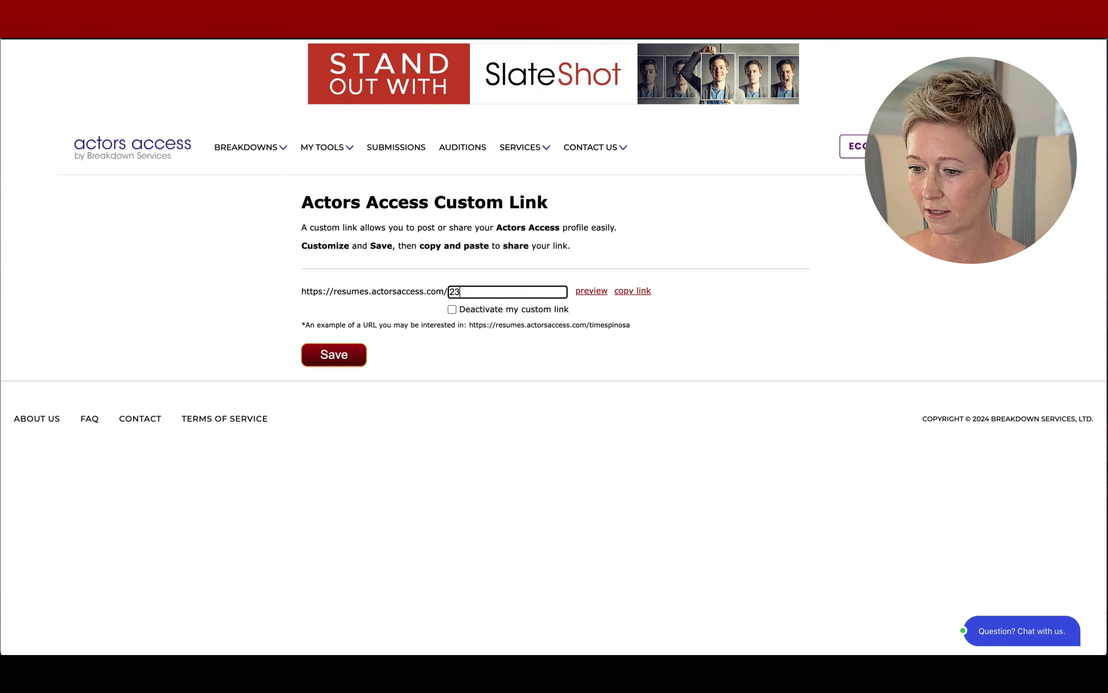
type("timespinosa")
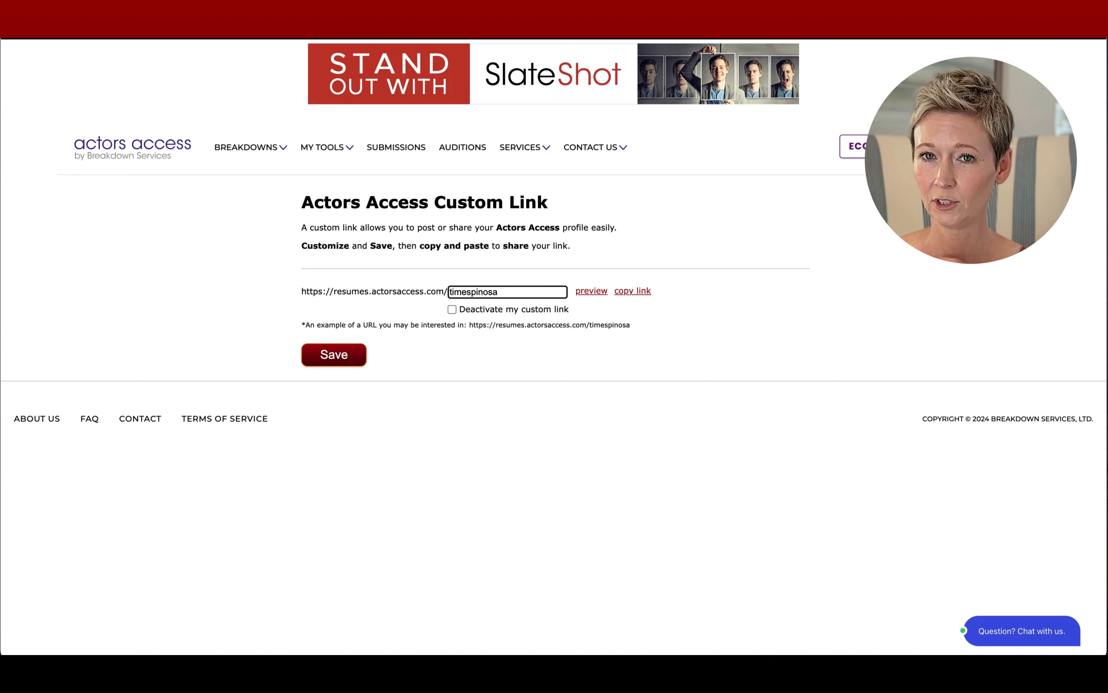
key("Return")
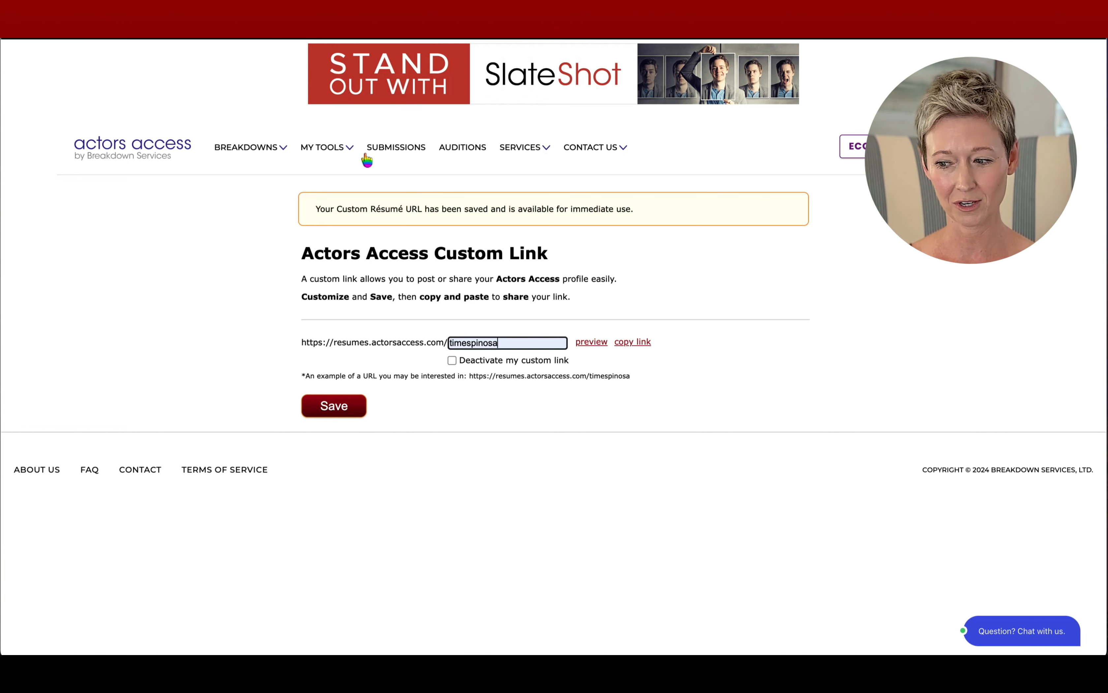
Open the account's order history.
left_click(351, 152)
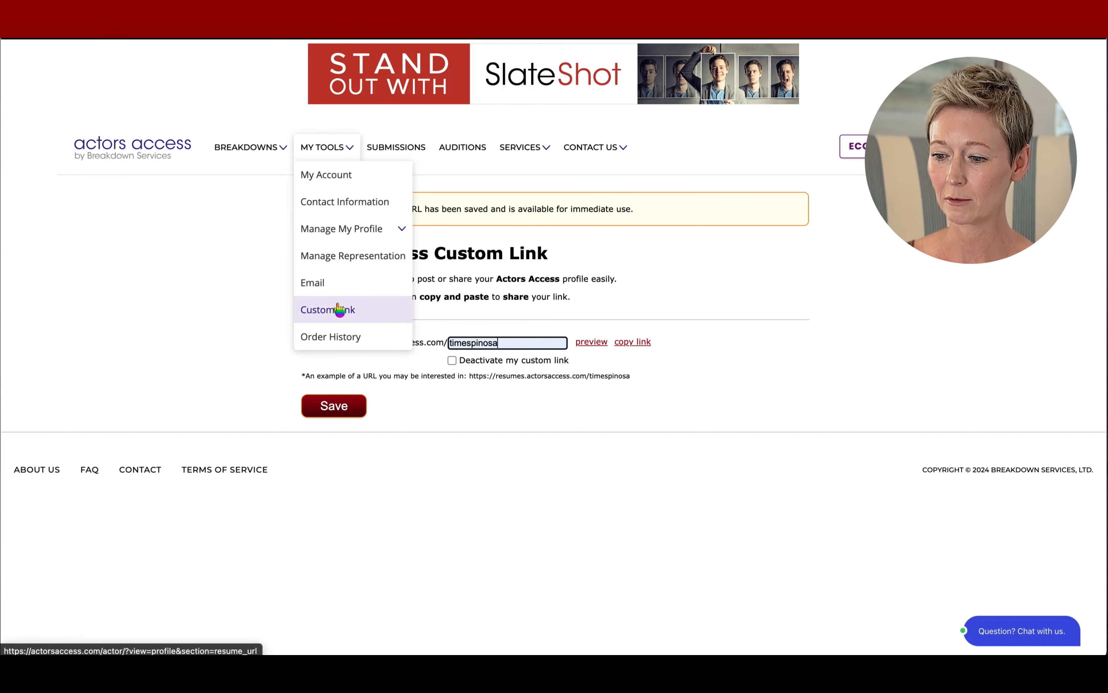
left_click(343, 338)
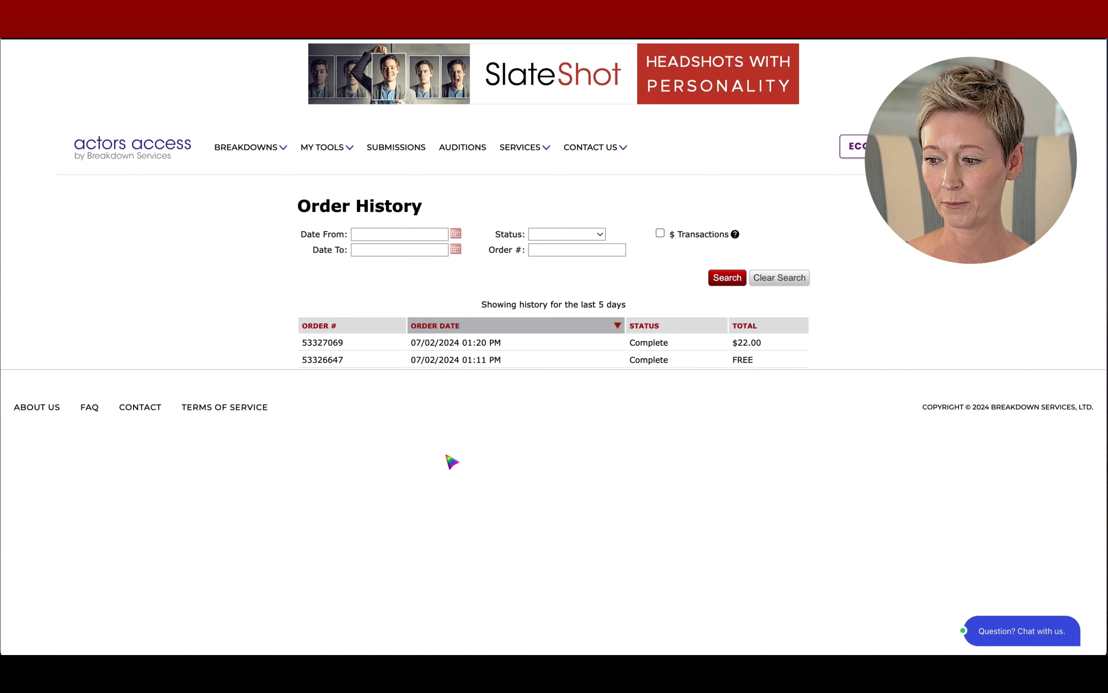
Open the United States casting breakdowns for the New York region and look through the project list.
mouse_move(268, 147)
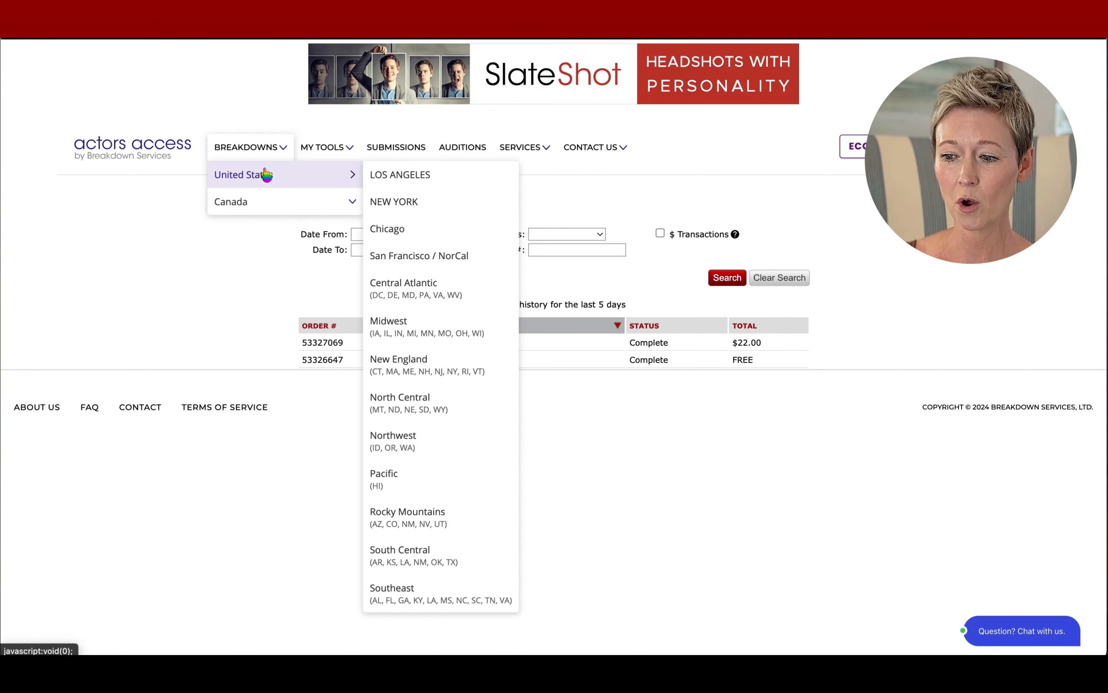
mouse_move(265, 185)
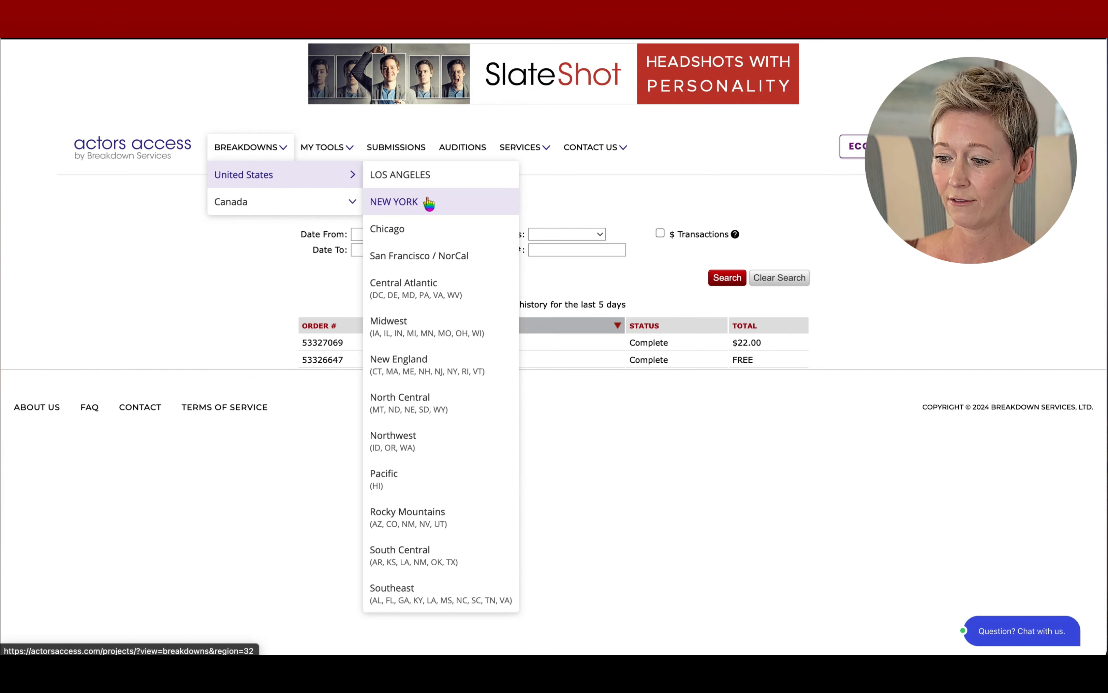
left_click(411, 207)
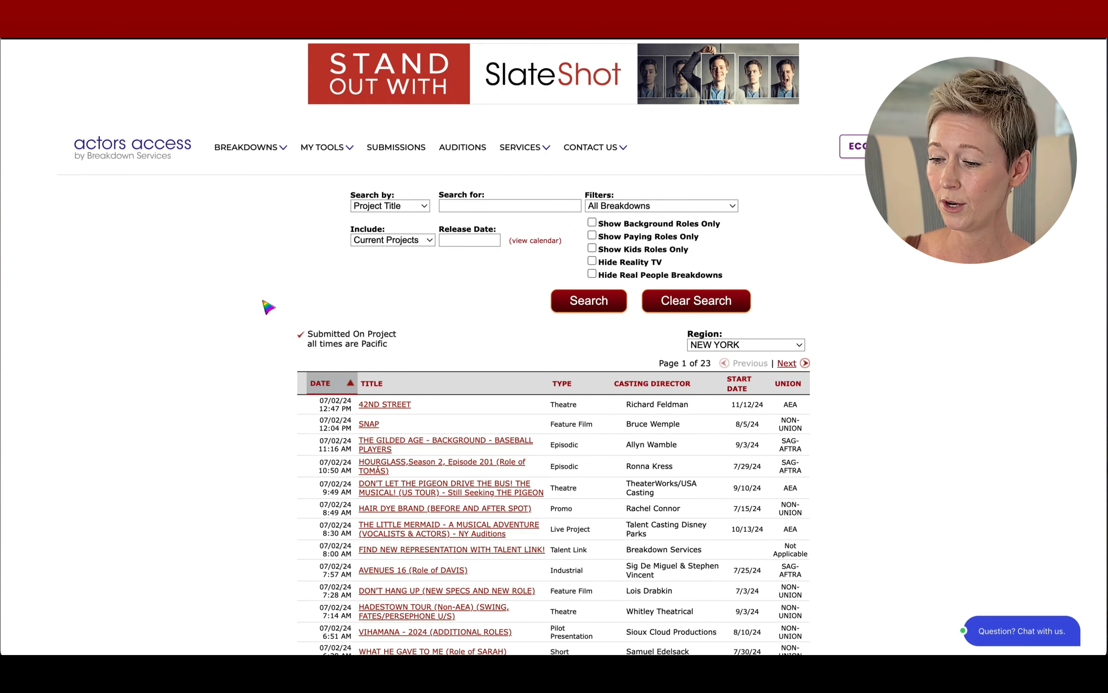
scroll(268, 470, "down", 3)
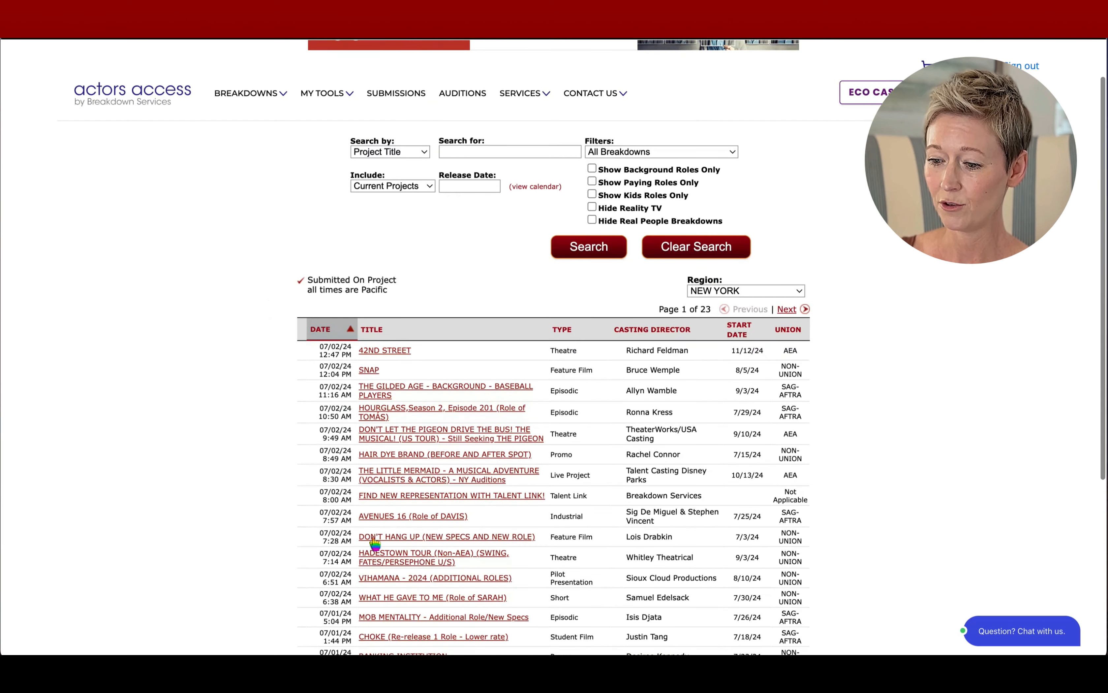
Filter the New York project list to Breakdowns Fit For Me and sort the results by project type.
scroll(239, 503, "down", 2)
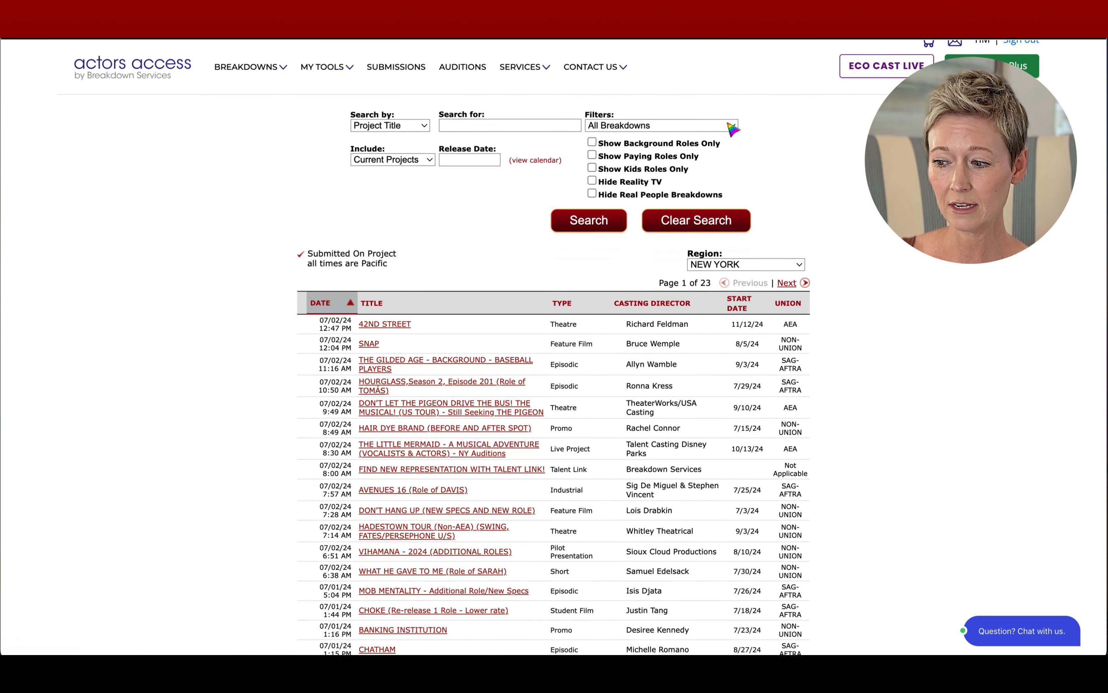
left_click(732, 126)
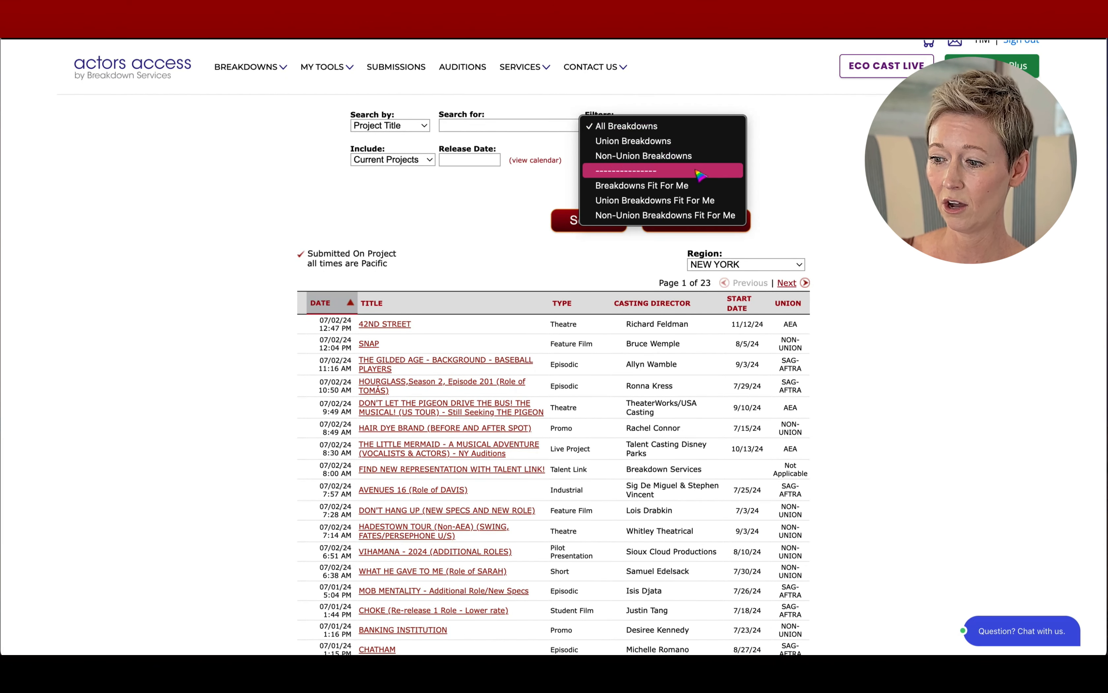
left_click(692, 189)
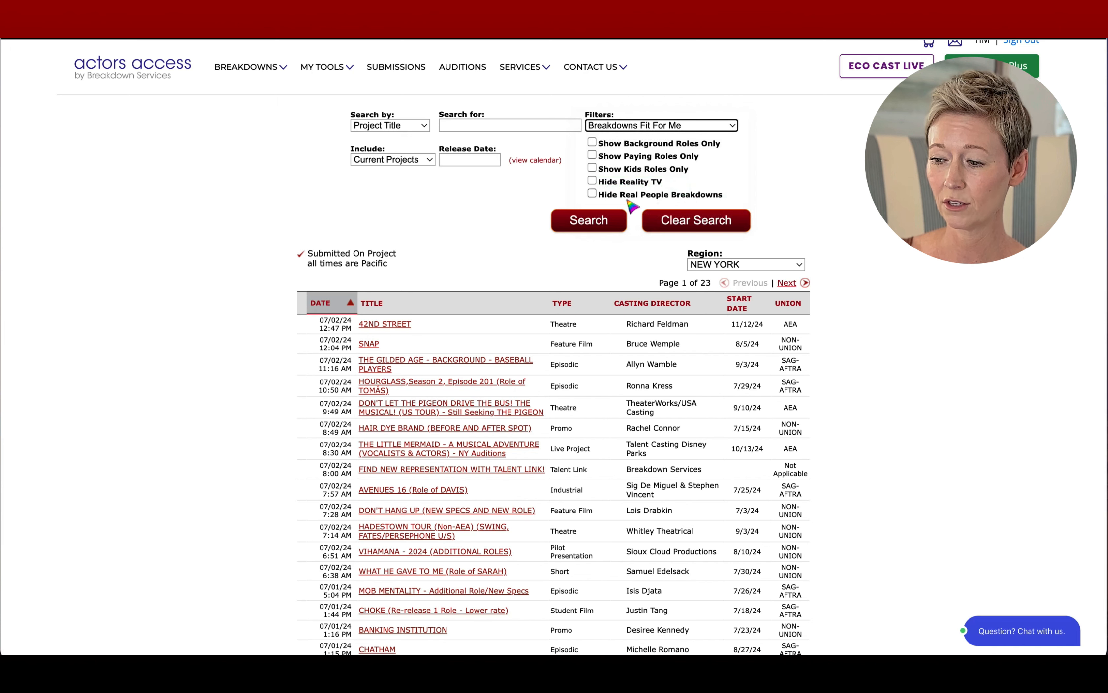
left_click(591, 227)
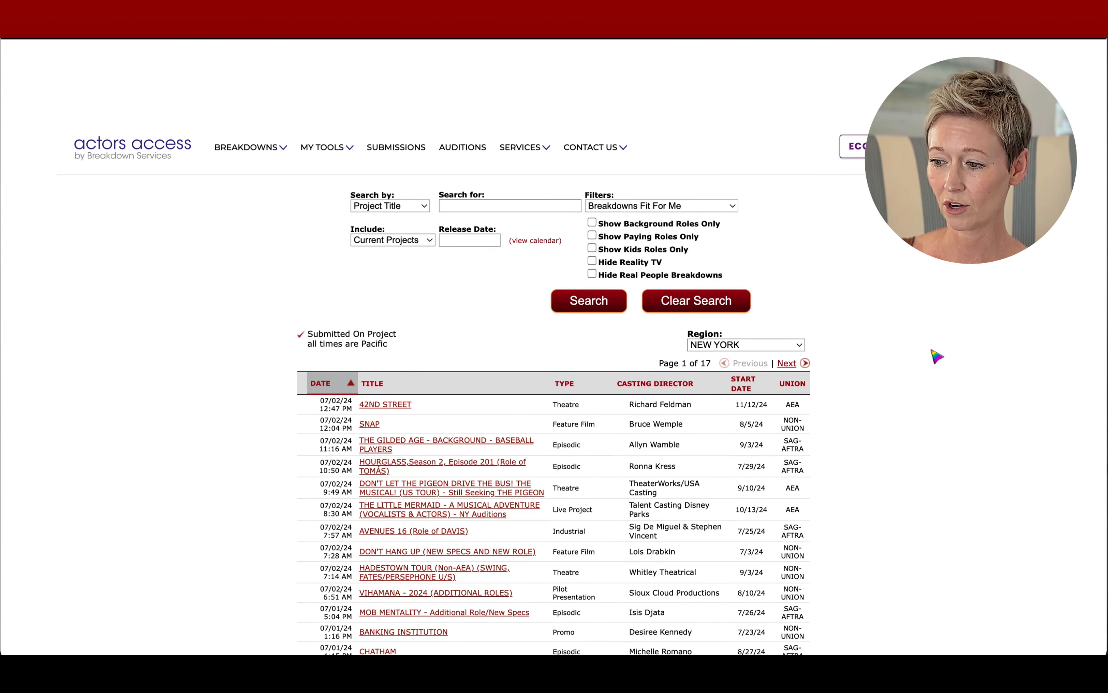
scroll(927, 410, "down", 3)
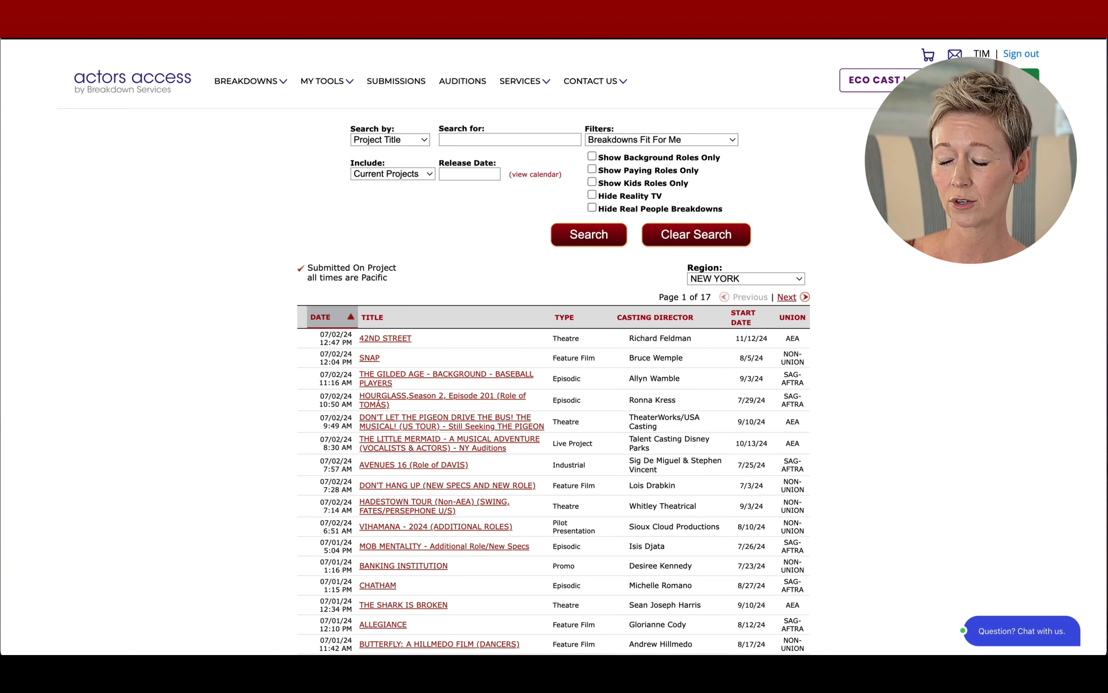
scroll(887, 429, "down", 2)
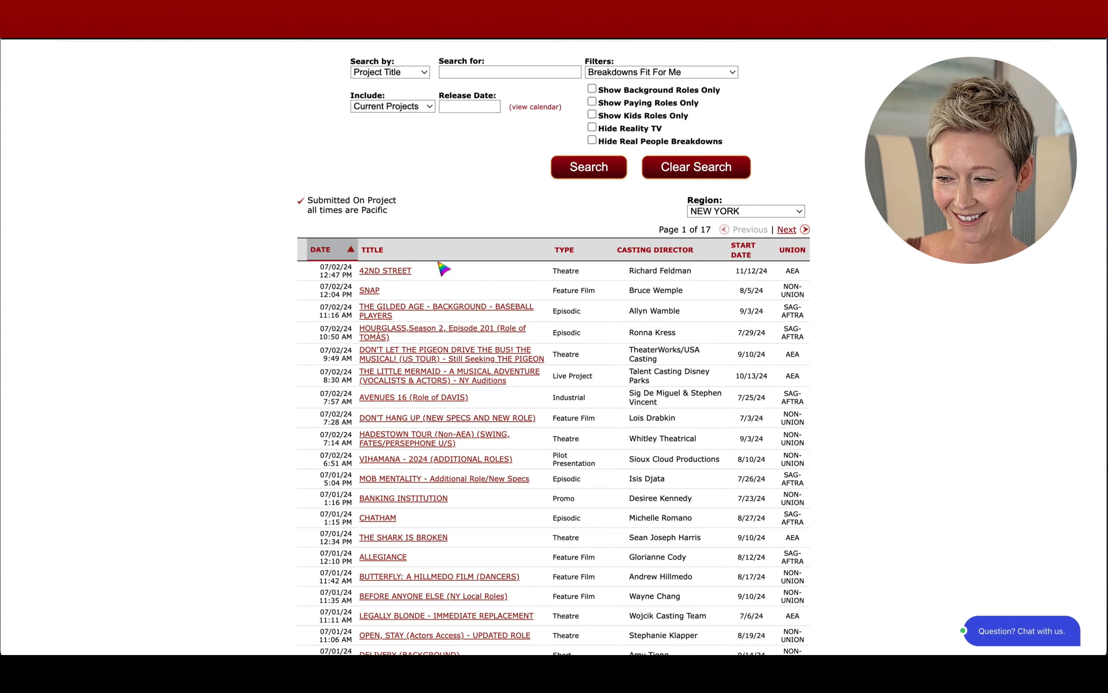
left_click(564, 251)
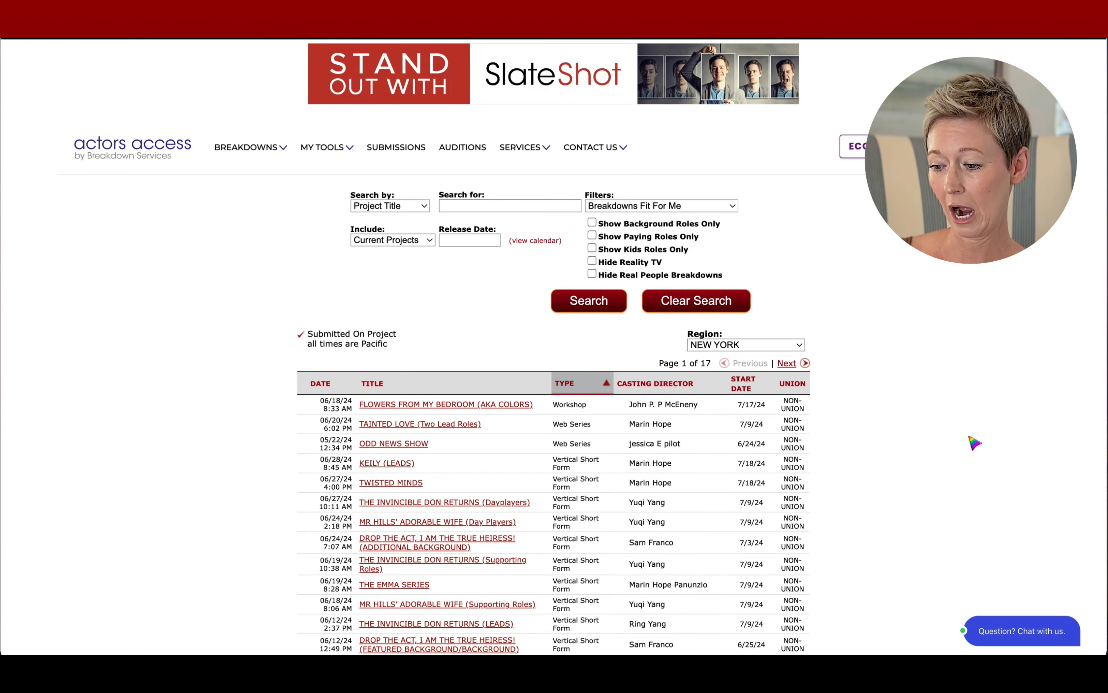
scroll(974, 443, "down", 7)
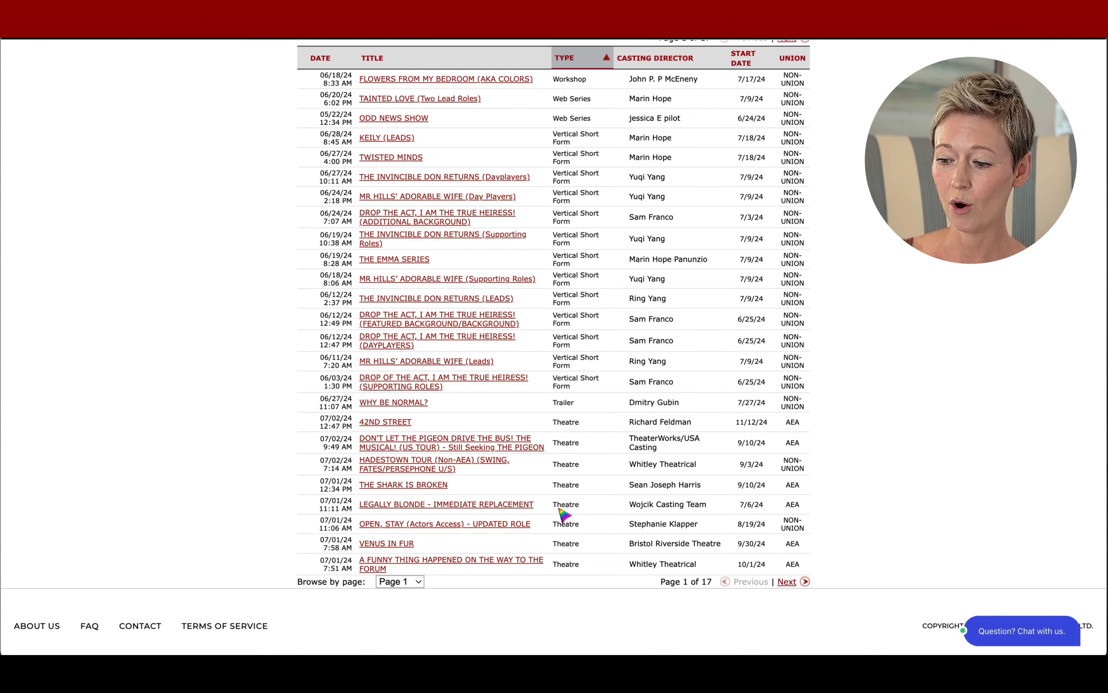
Open the theatre breakdown LEGALLY BLONDE - IMMEDIATE REPLACEMENT and read its production details, requirements and role description.
left_click(489, 504)
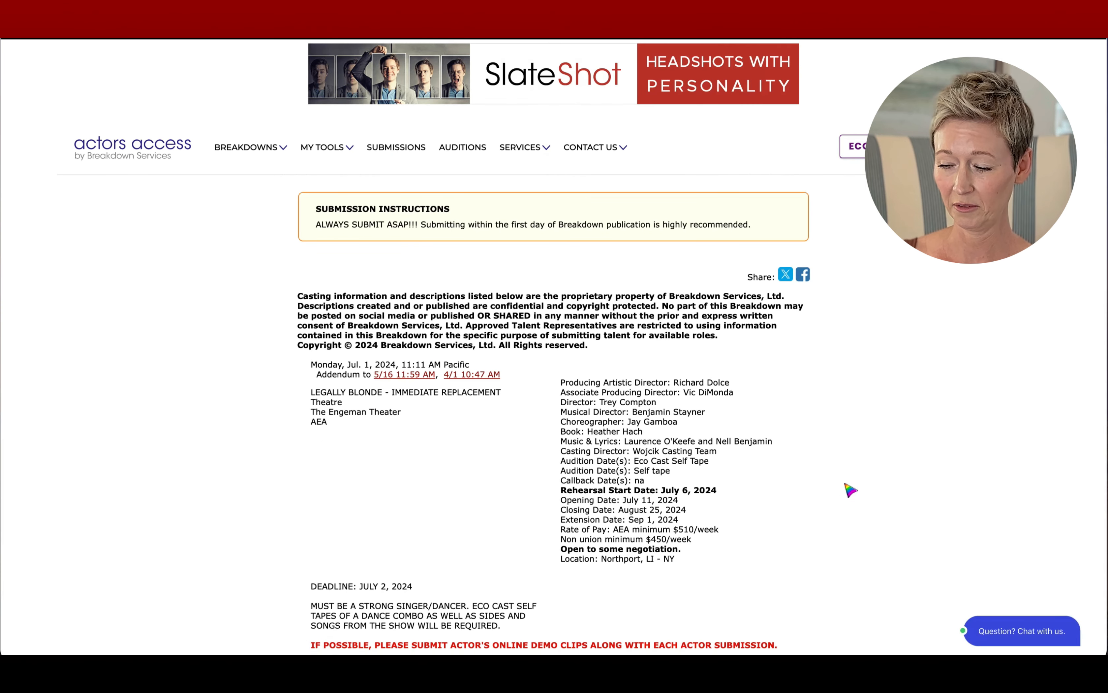
scroll(850, 491, "down", 3)
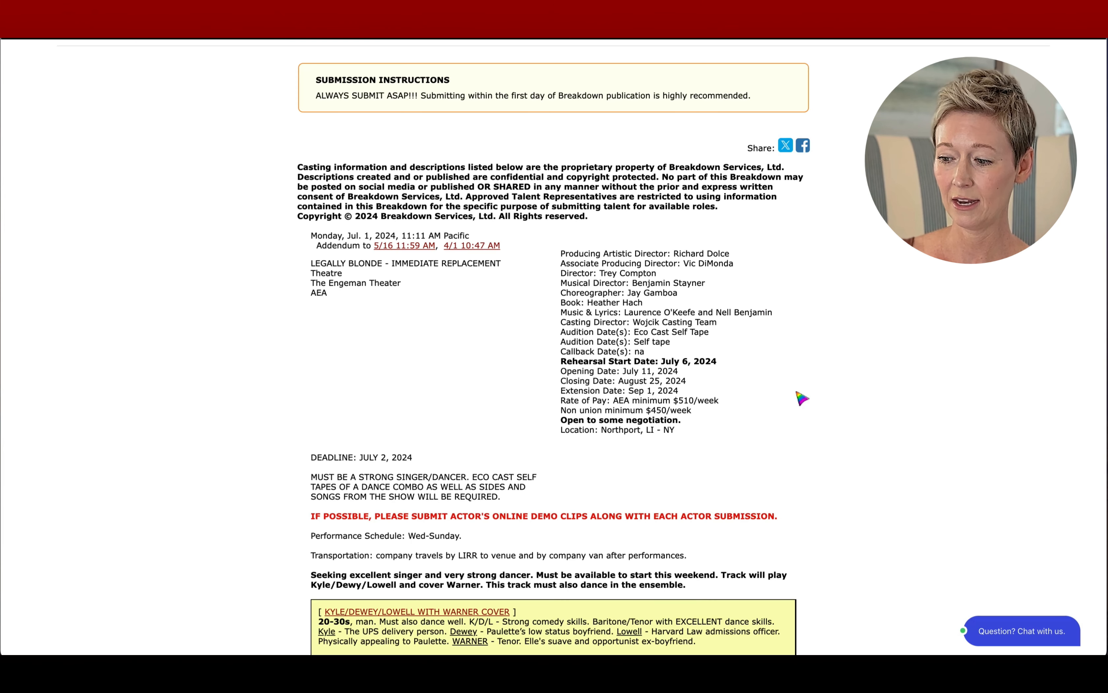
scroll(802, 397, "down", 3)
scroll(801, 398, "down", 1)
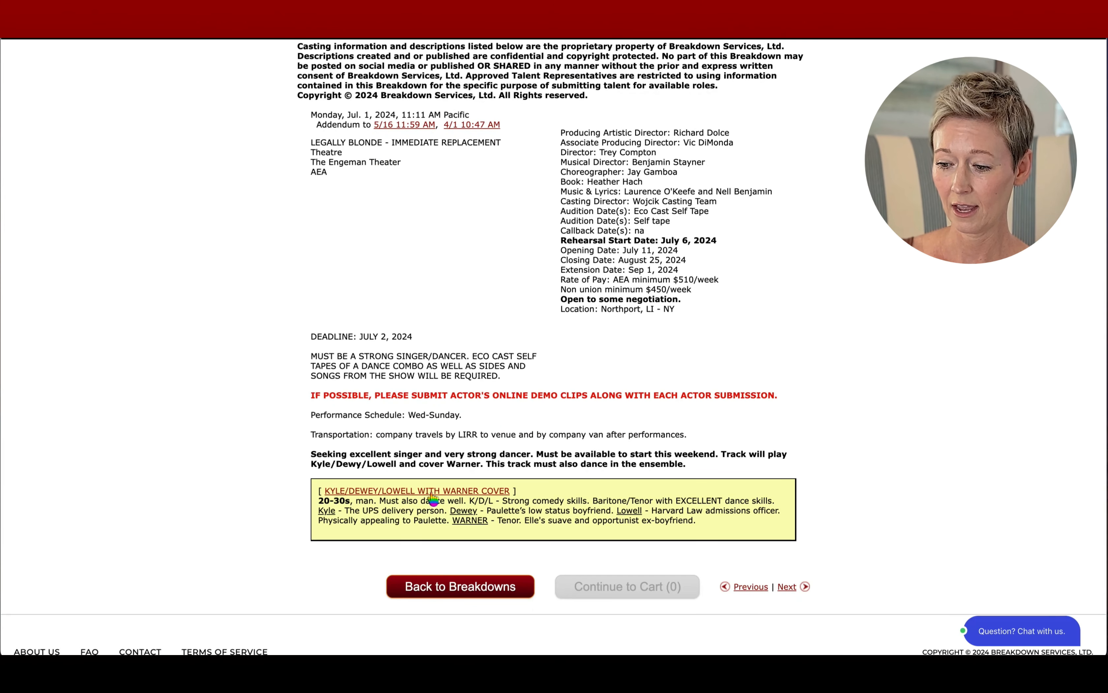
scroll(886, 392, "down", 1)
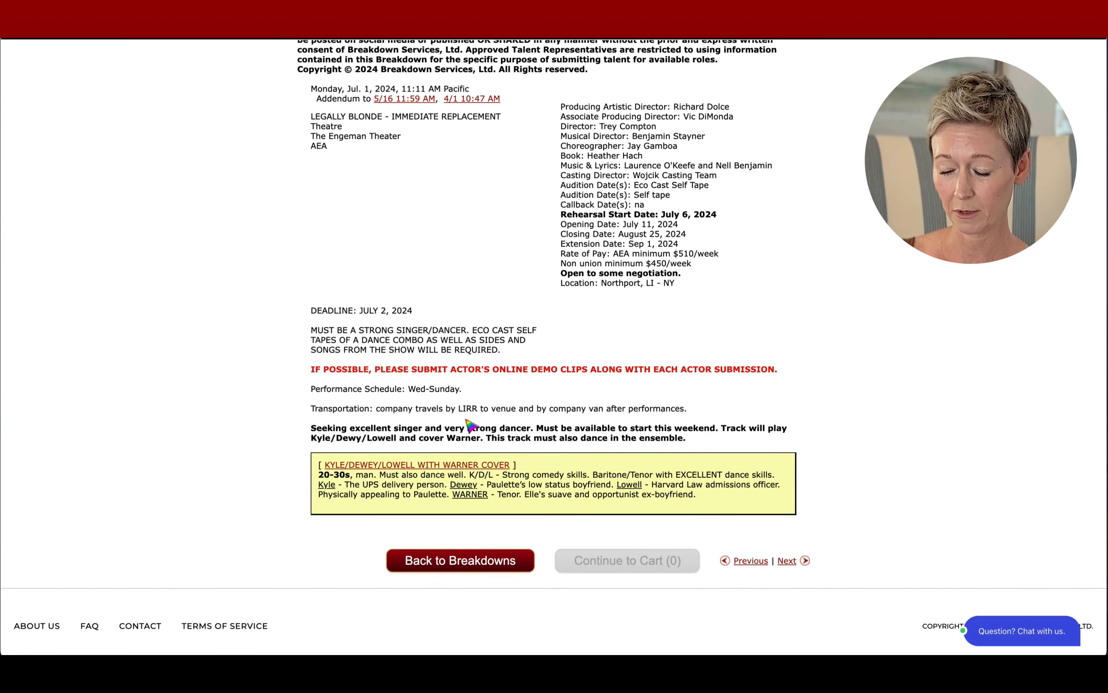
Prepare a submission for the KYLE/DEWEY/LOWELL WITH WARNER COVER role with the dark-background headshot, video clip and size card, and cancel it before adding to the cart.
left_click(430, 465)
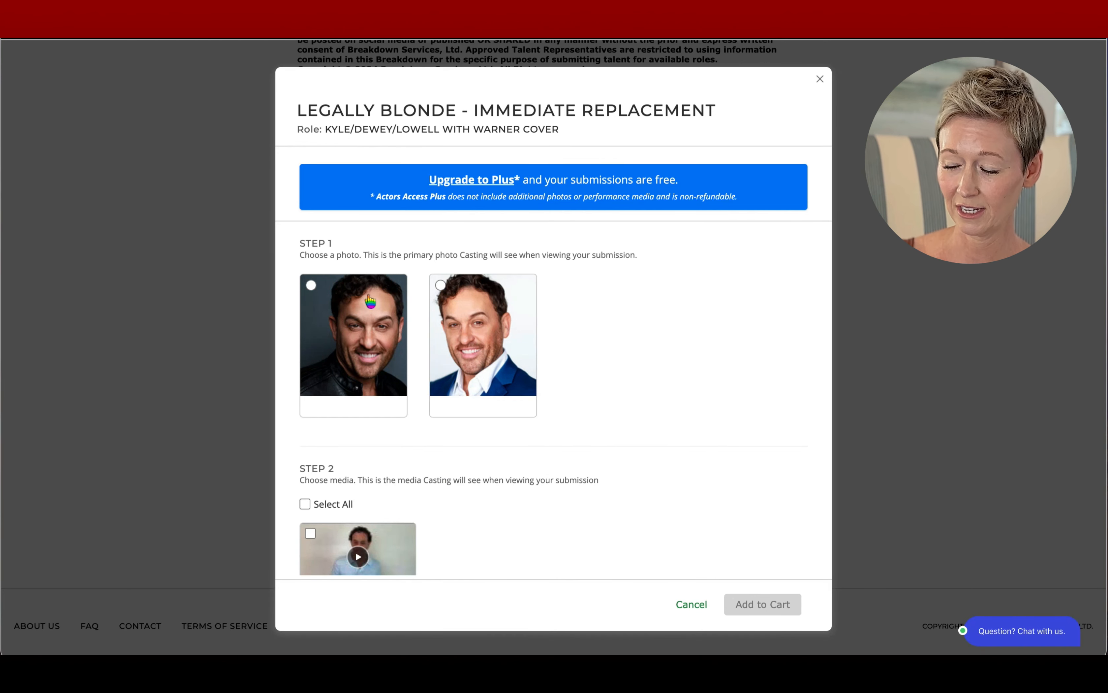
left_click(323, 297)
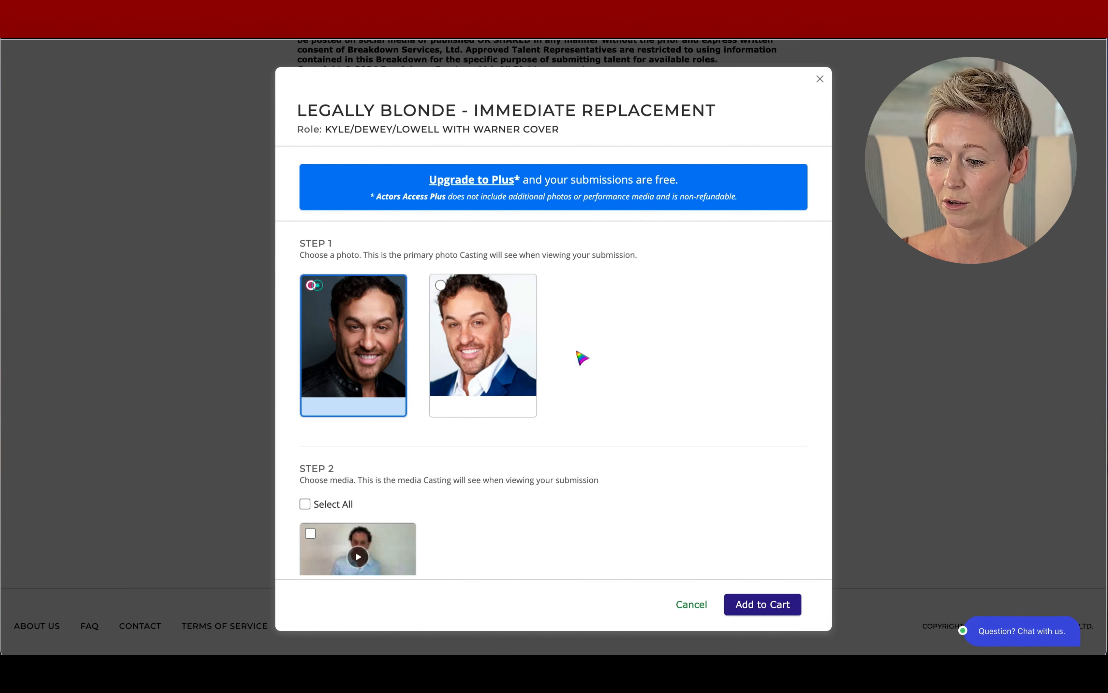
scroll(695, 392, "down", 3)
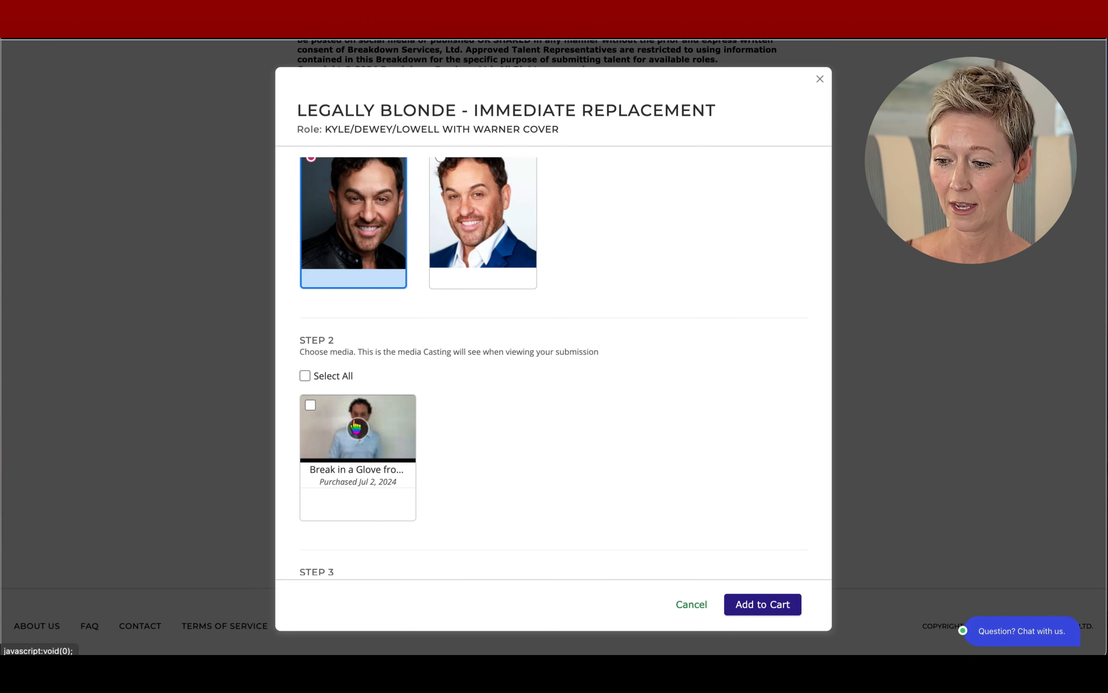
left_click(311, 405)
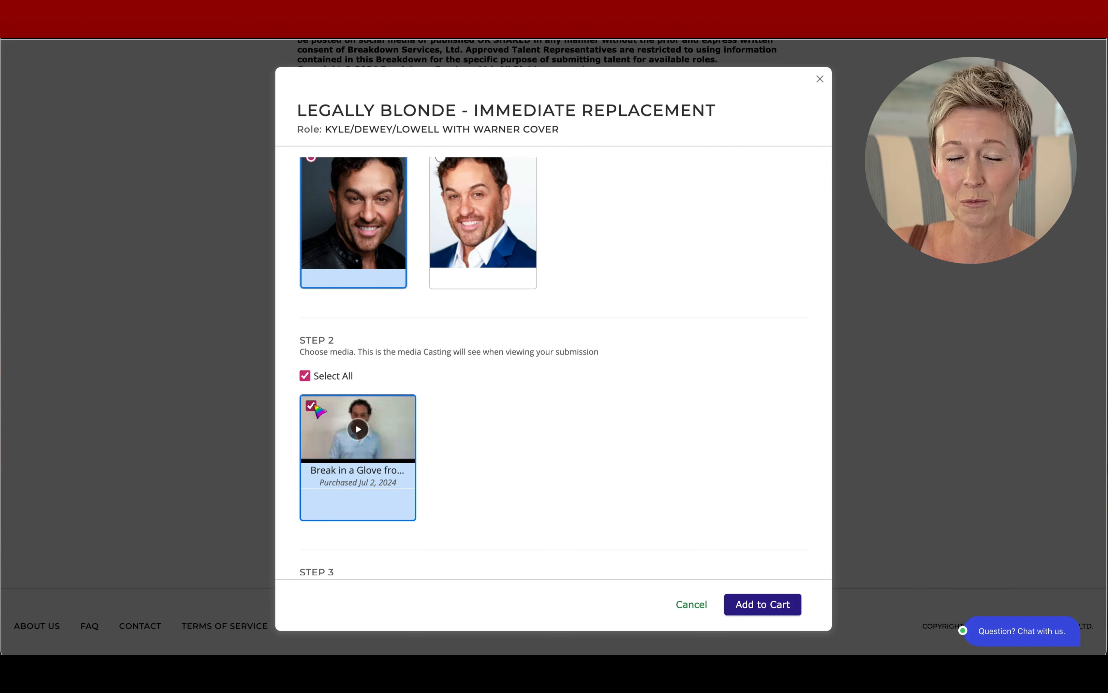
scroll(517, 425, "down", 3)
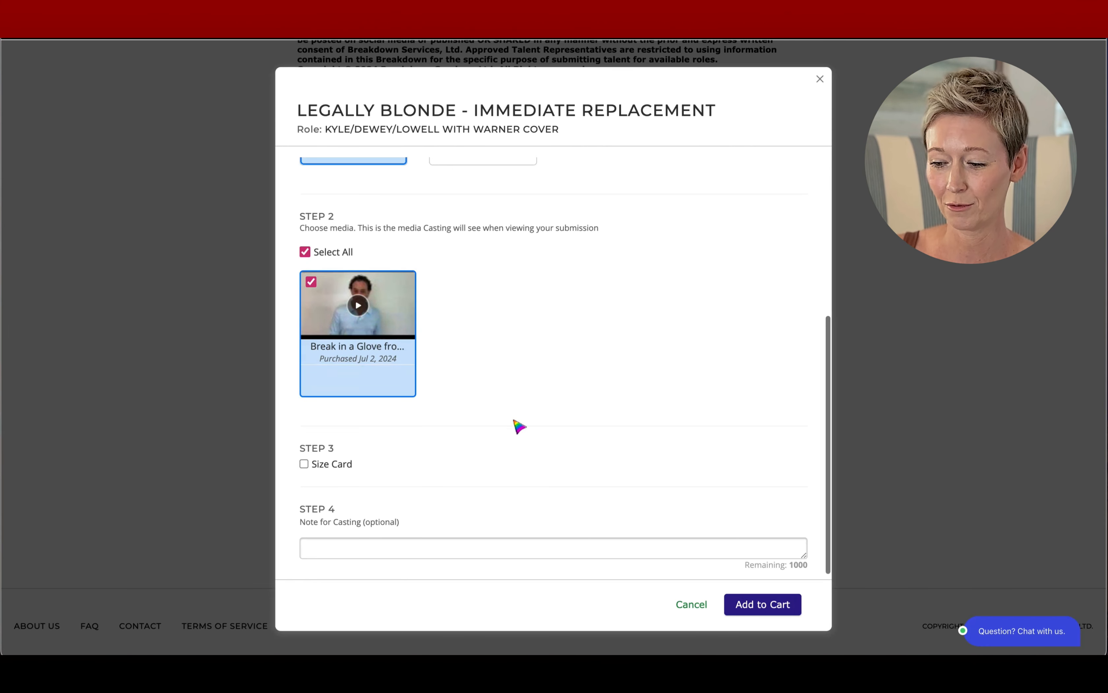
left_click(305, 464)
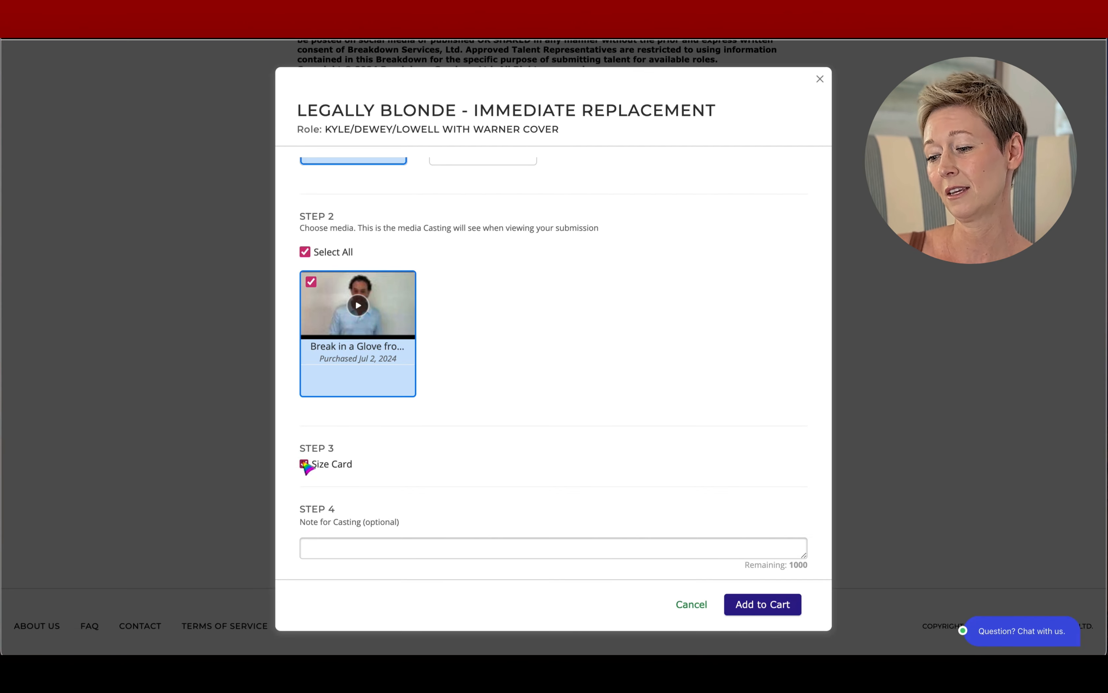
left_click(489, 545)
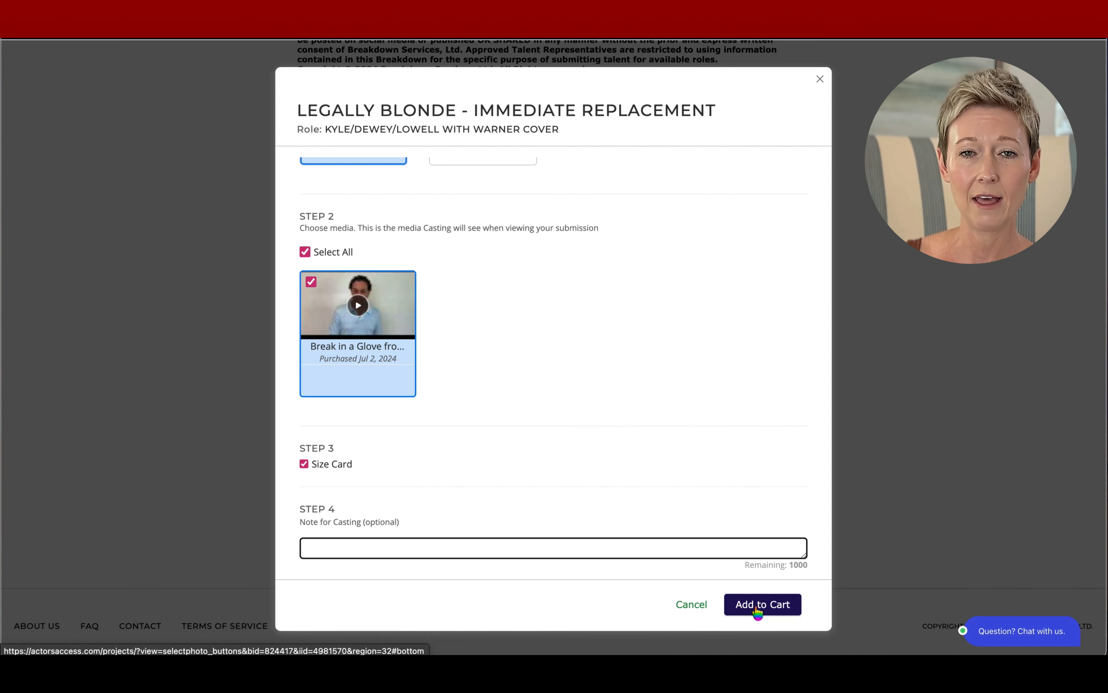
left_click(692, 604)
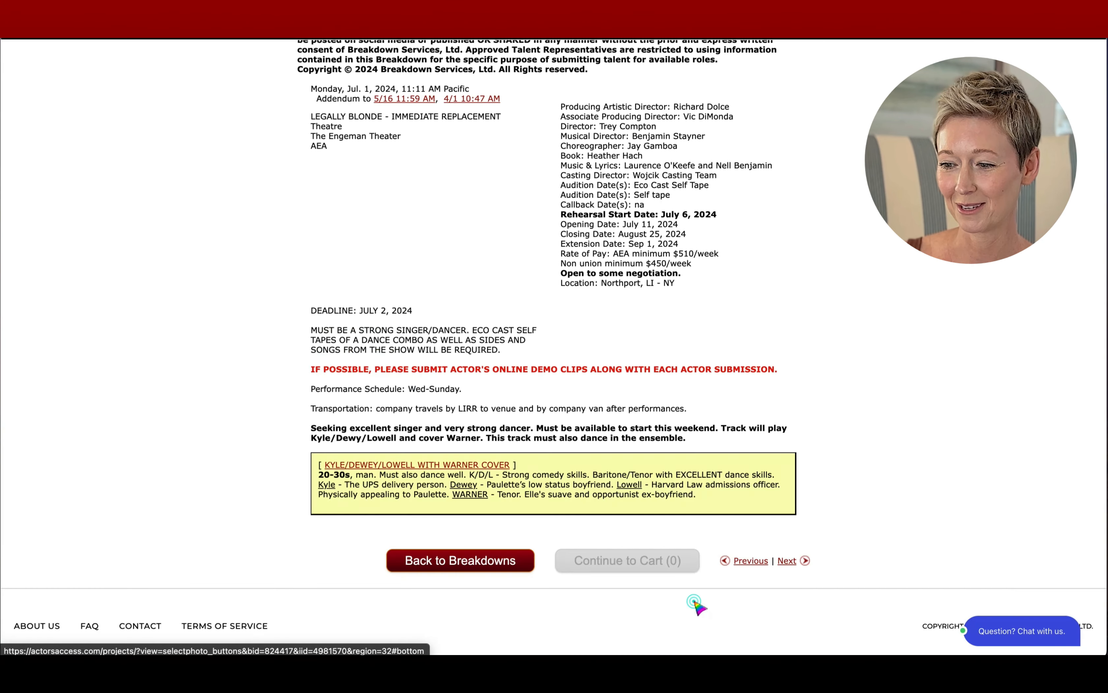
Open the breakdown region choices for the United States and Canada.
scroll(920, 329, "up", 10)
left_click(246, 147)
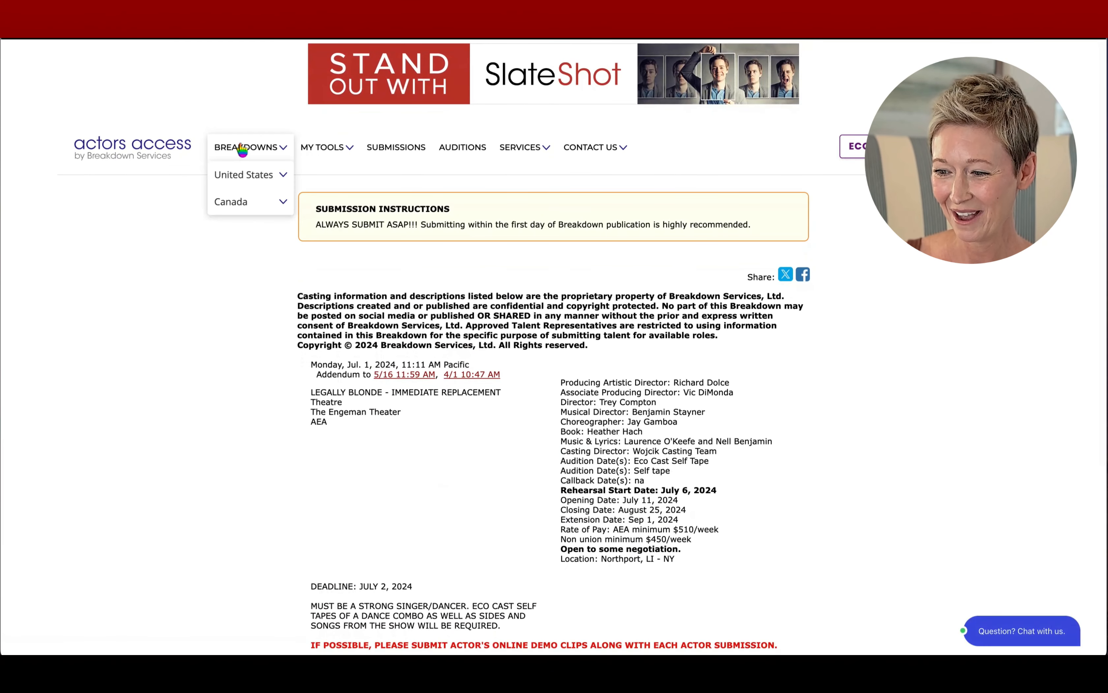
left_click(243, 177)
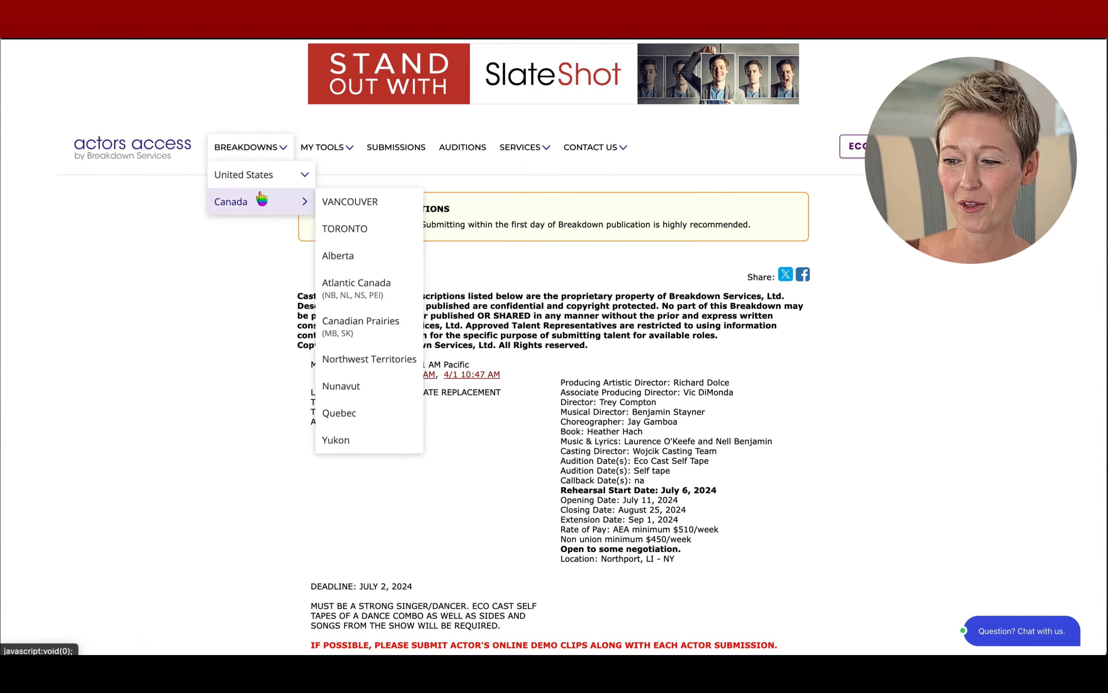